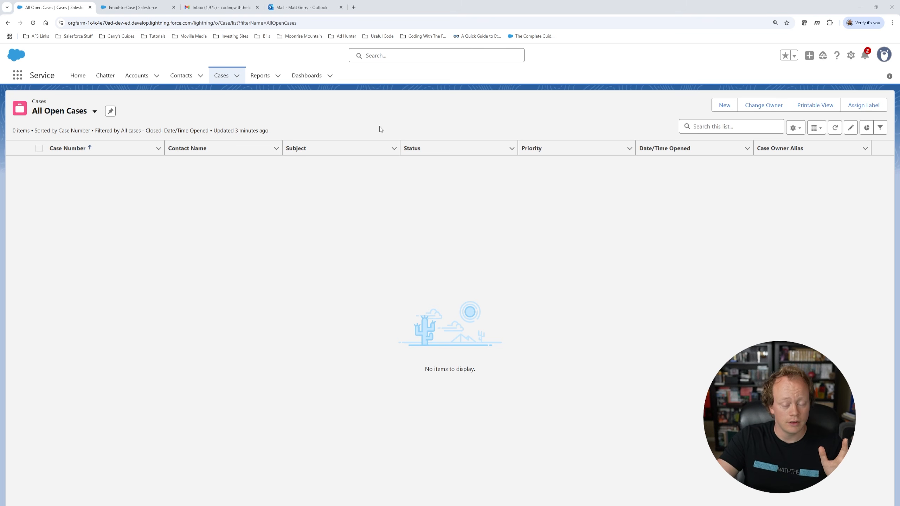
Step: Open Salesforce Setup from the gear menu and search Quick Find for 'email-to'
click(850, 55)
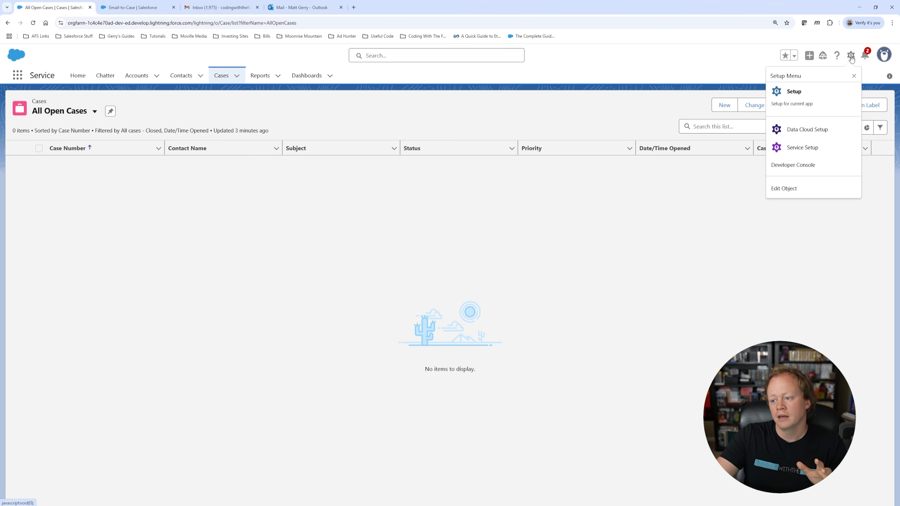
click(812, 97)
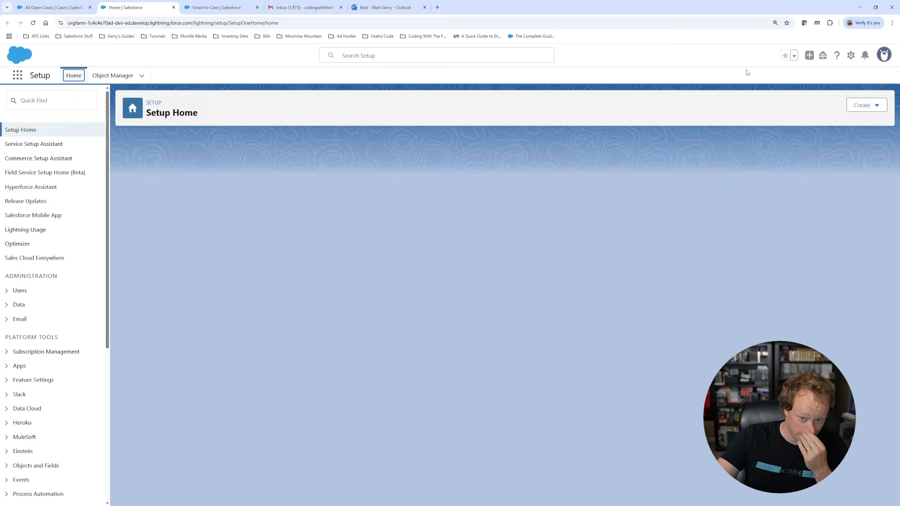
click(58, 99)
text(email-to)
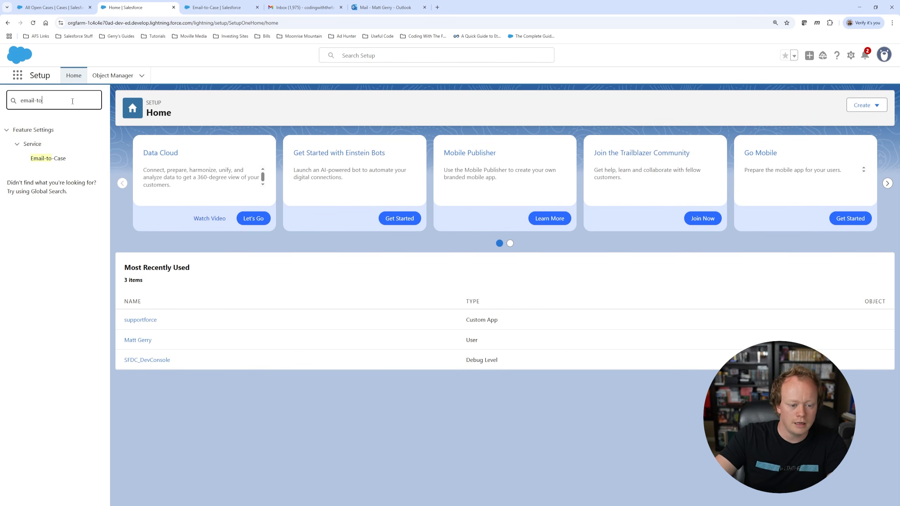
drag(35, 104, 37, 104)
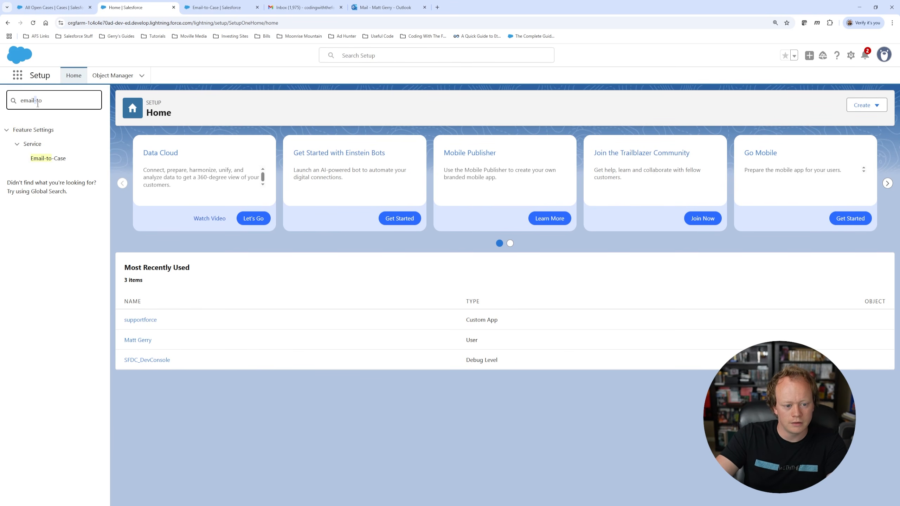
Step: Open Email-to-Case Settings and point out its title, description, options list and introductory text
click(58, 162)
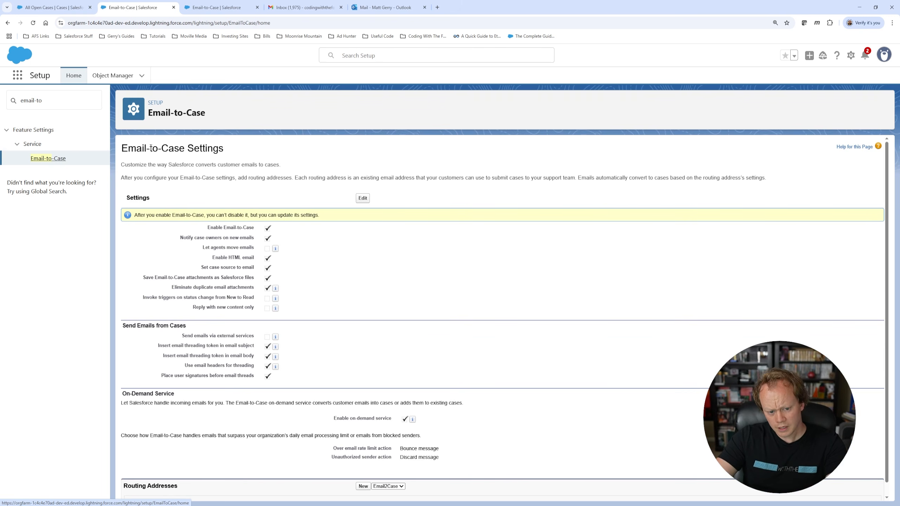
drag(122, 148, 233, 151)
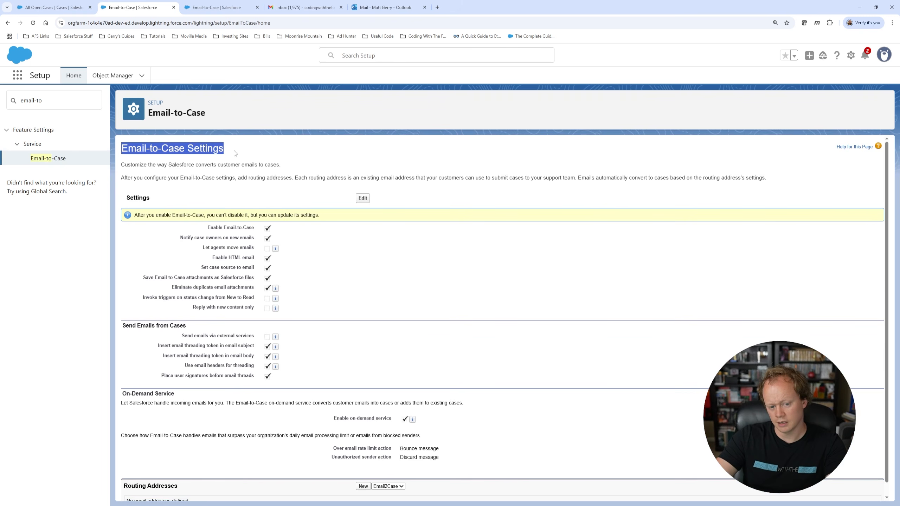
click(262, 153)
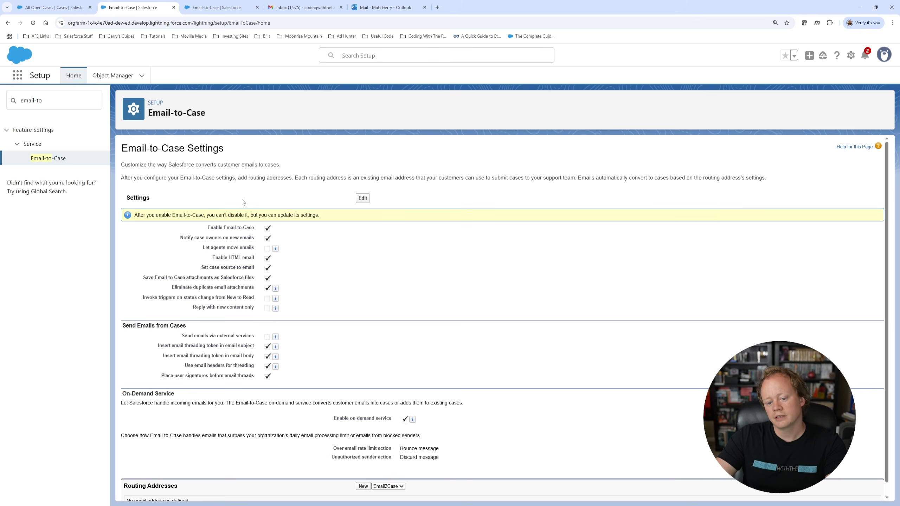
drag(121, 177, 421, 226)
click(421, 226)
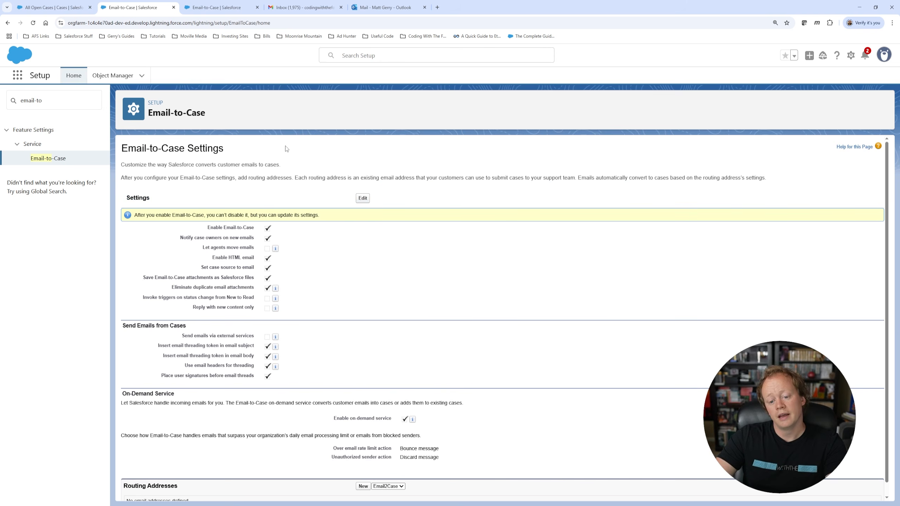
drag(206, 227, 169, 297)
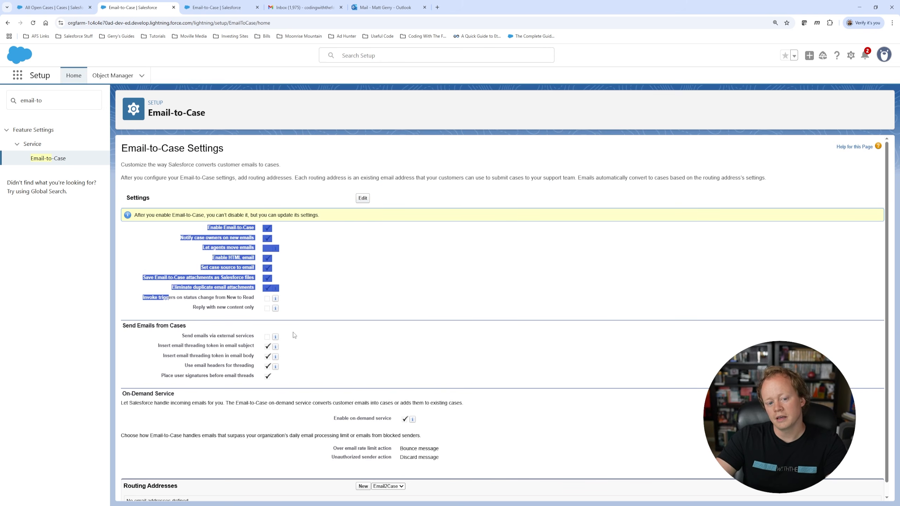
click(352, 260)
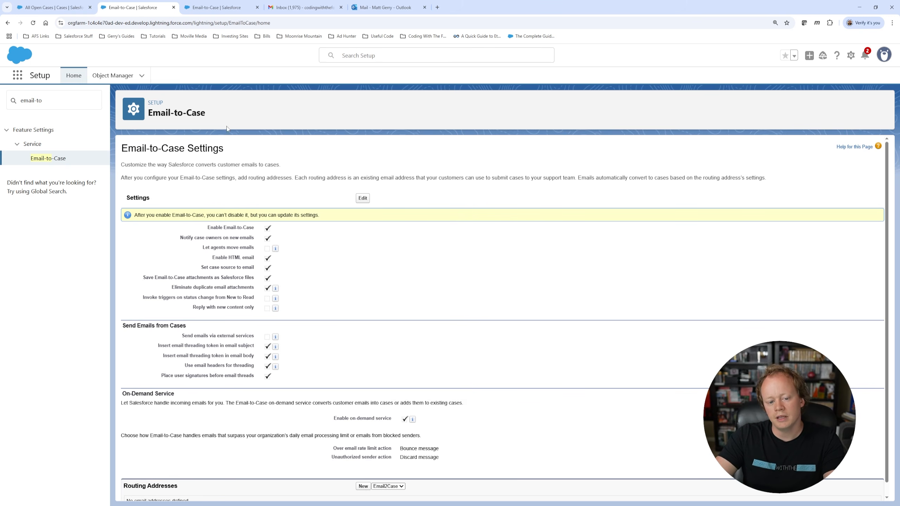
drag(138, 147, 461, 237)
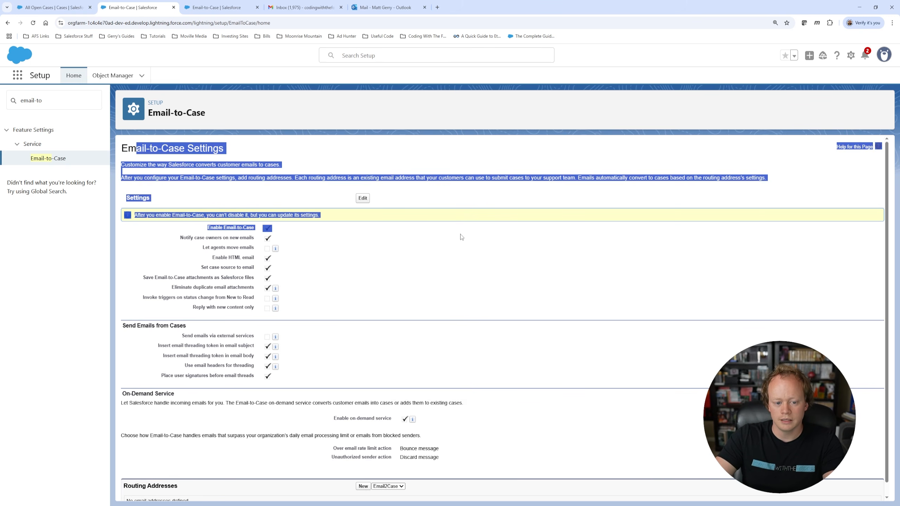
click(496, 350)
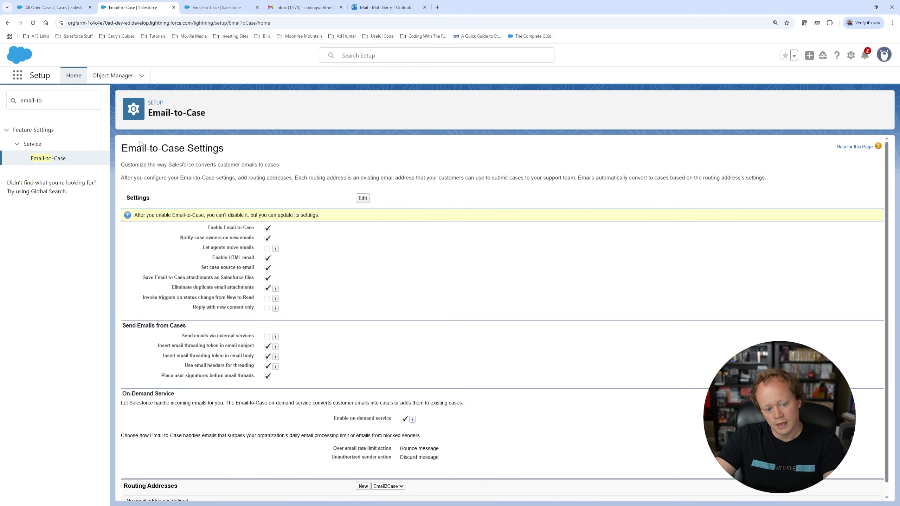
Step: Edit the Email-to-Case settings, toggling Notify case owners on new emails off and back on
click(362, 199)
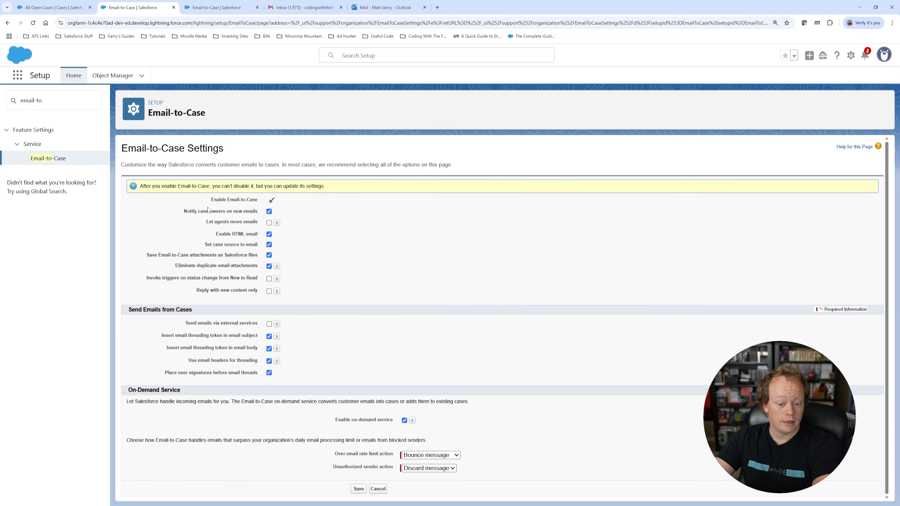
drag(210, 201, 306, 207)
click(306, 204)
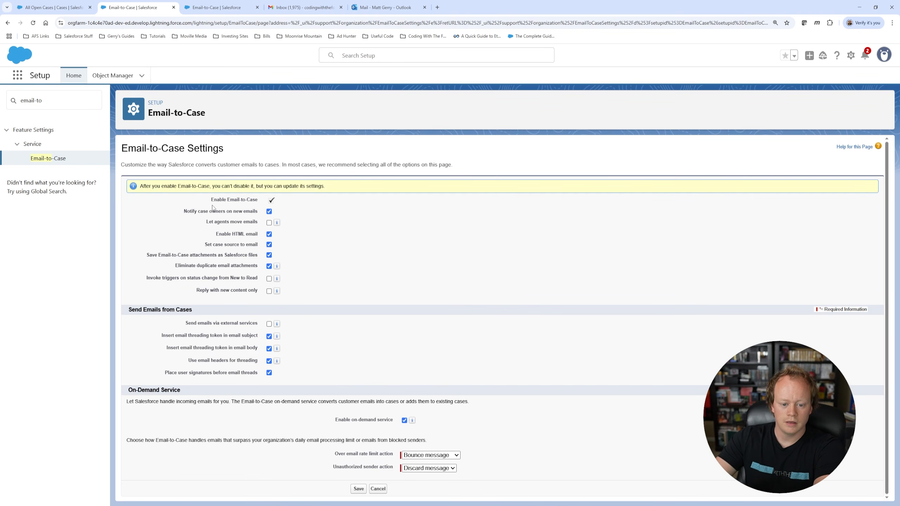
drag(212, 201, 265, 201)
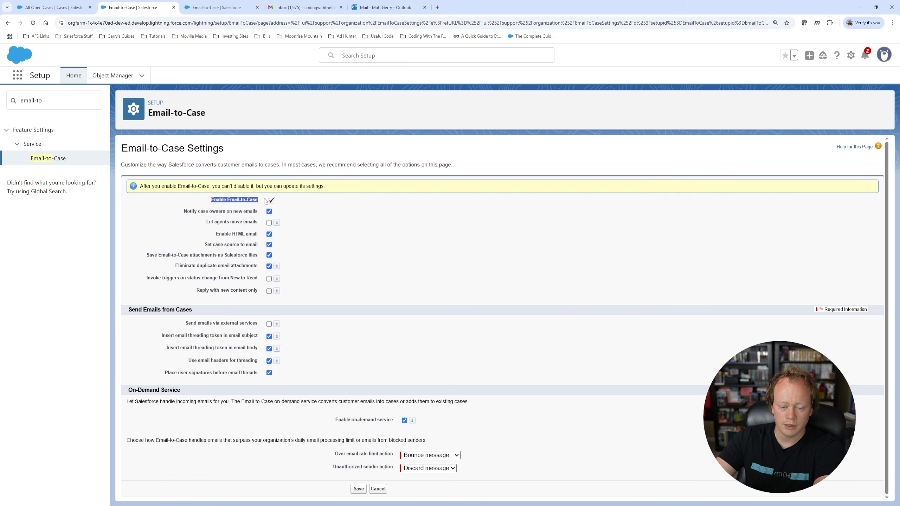
click(295, 205)
click(269, 211)
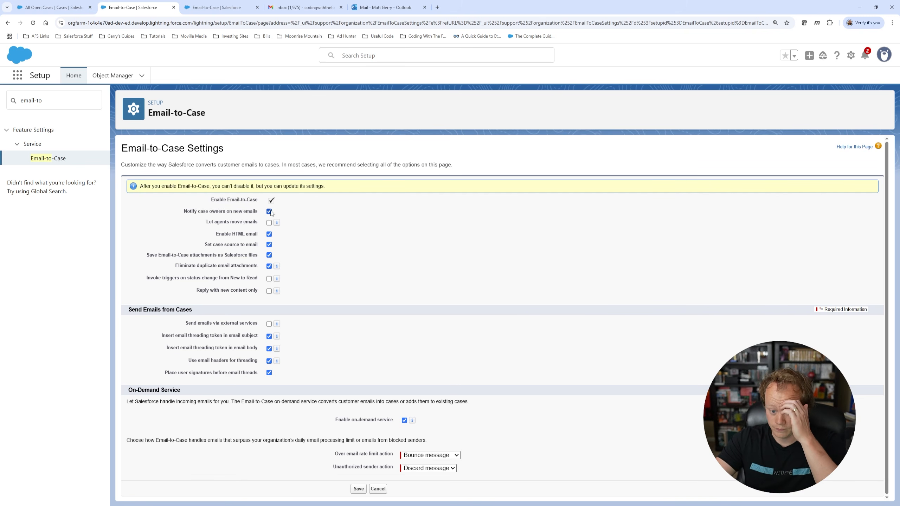
click(269, 212)
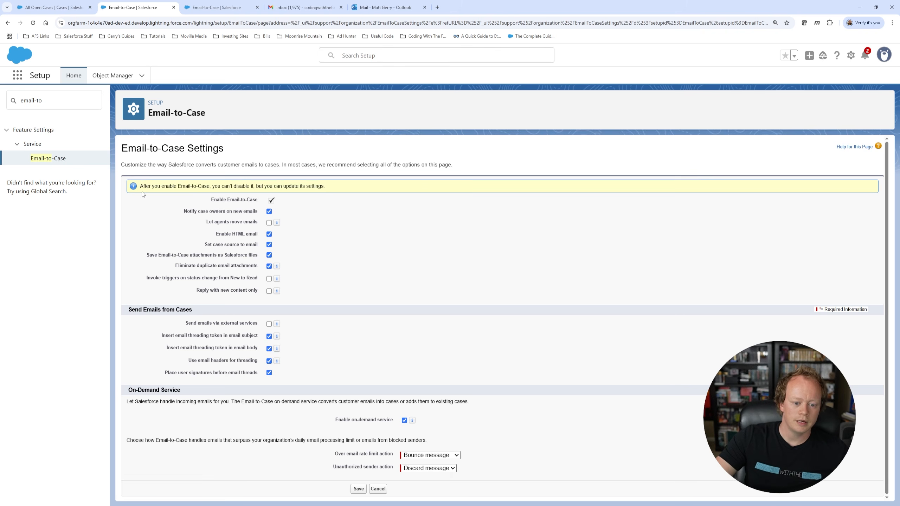
drag(142, 188, 328, 192)
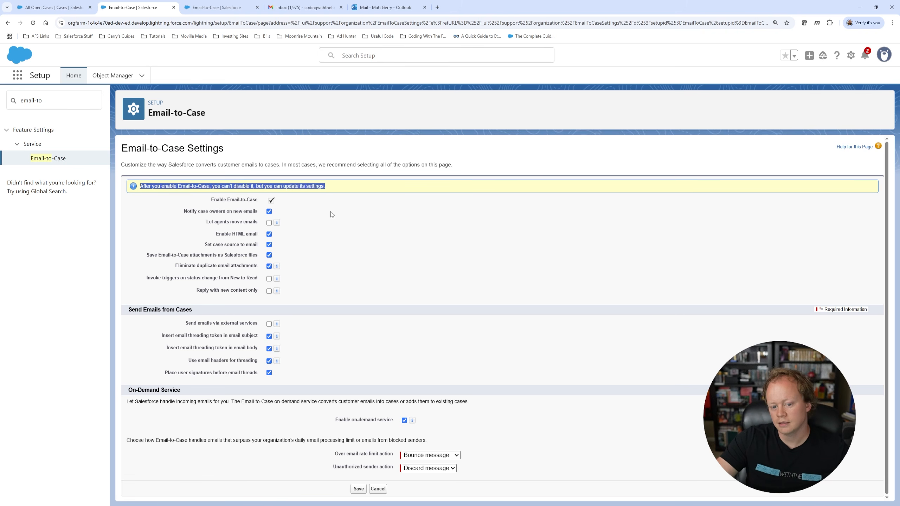
click(325, 209)
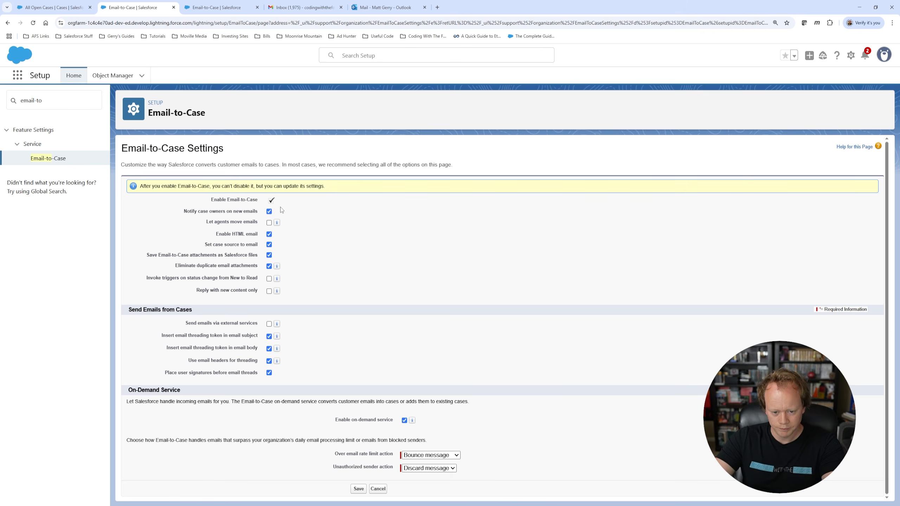
Step: Point out the Enable Email-to-Case option and the Enable on-demand service option
drag(212, 201, 259, 200)
click(333, 218)
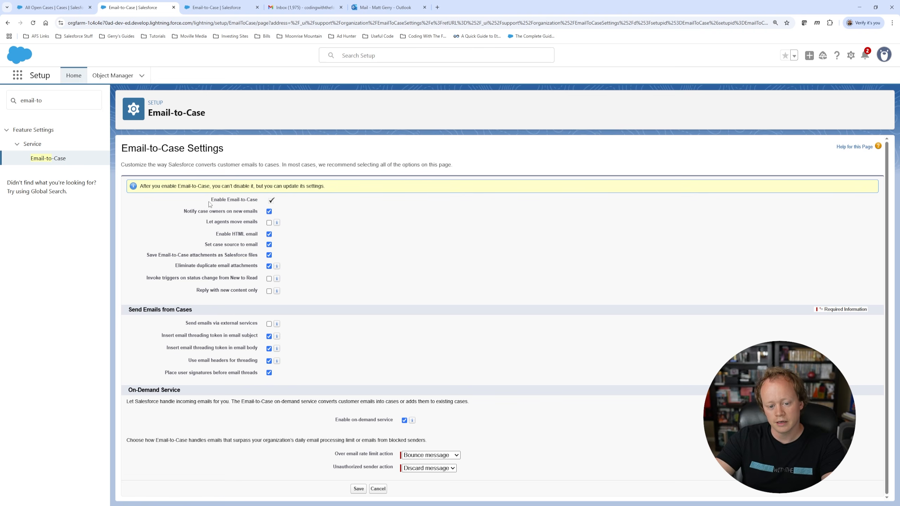
drag(209, 201, 296, 202)
click(322, 207)
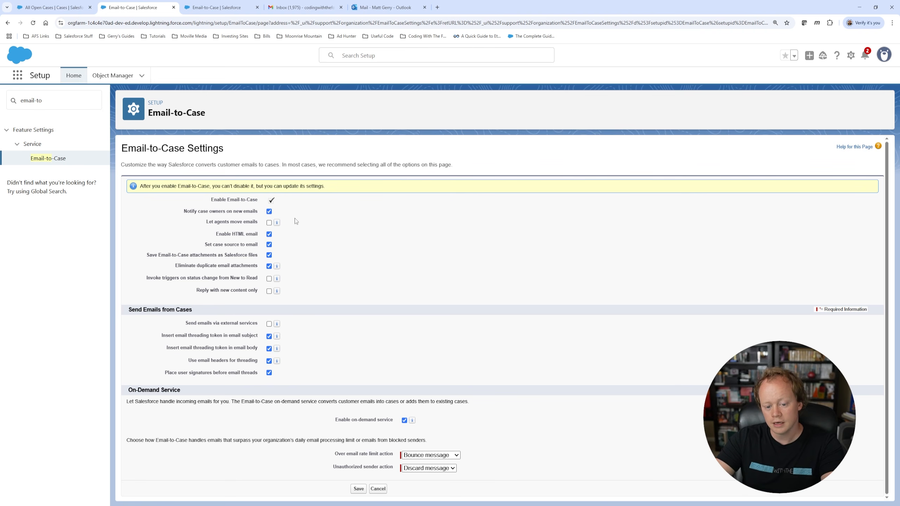
drag(212, 200, 292, 204)
click(275, 204)
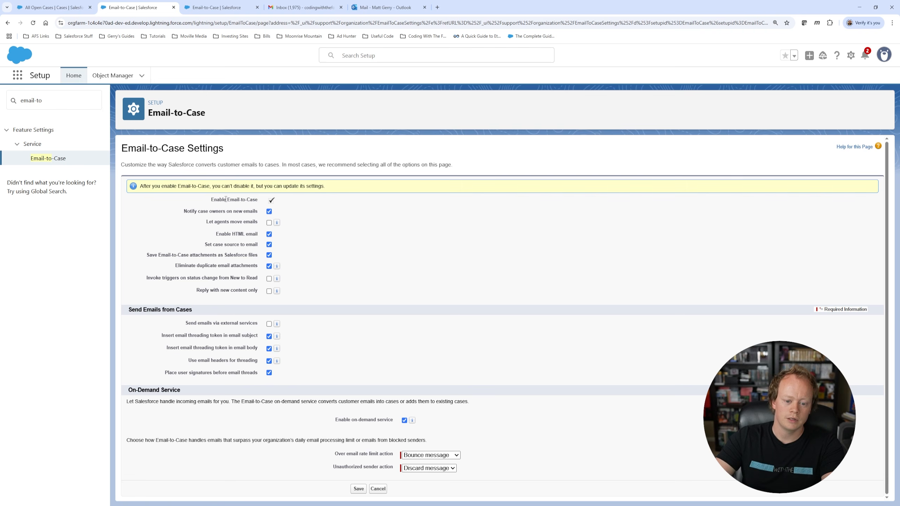
drag(210, 200, 289, 205)
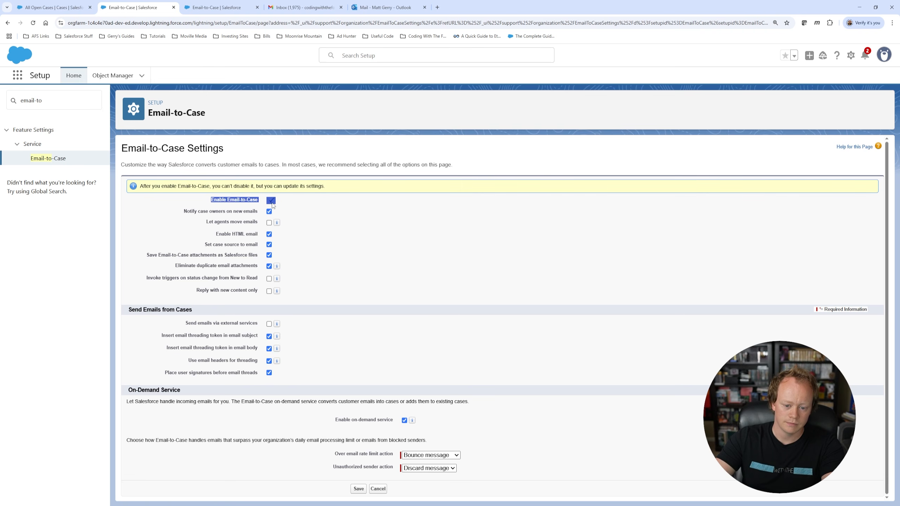
click(306, 207)
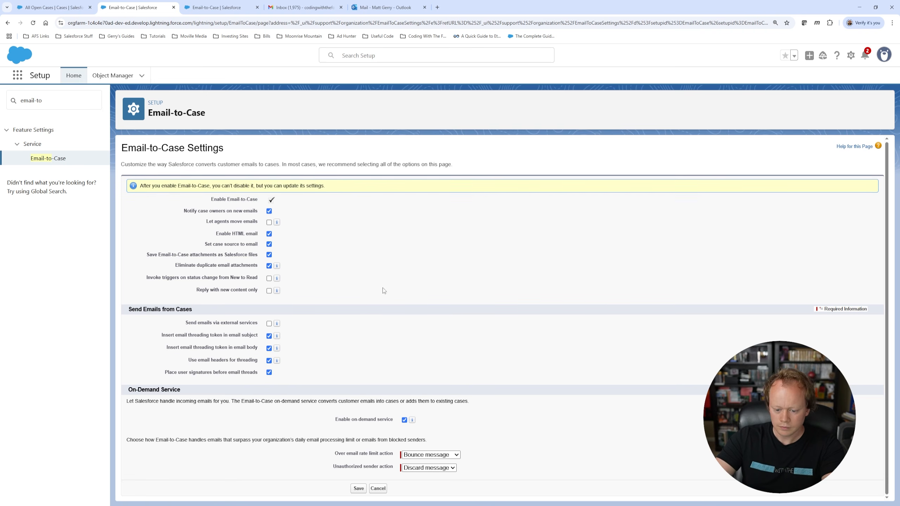
drag(336, 420, 399, 421)
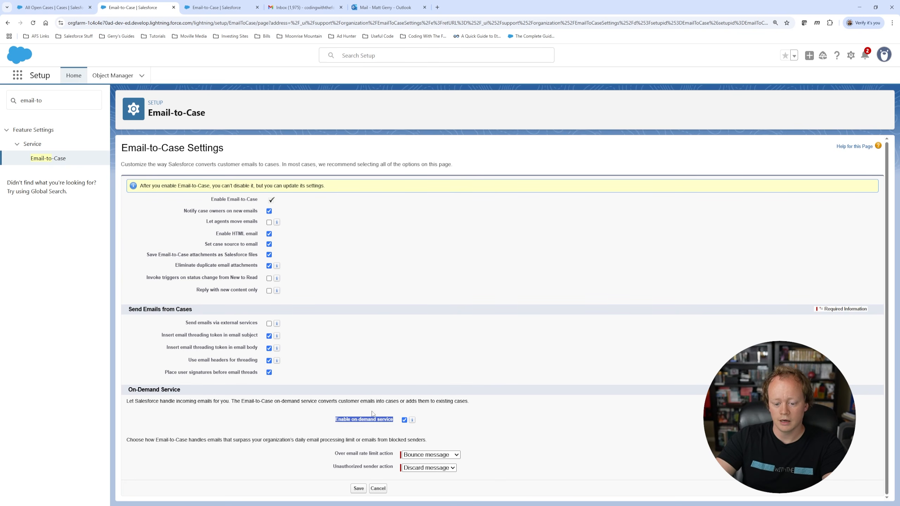
click(453, 421)
click(405, 420)
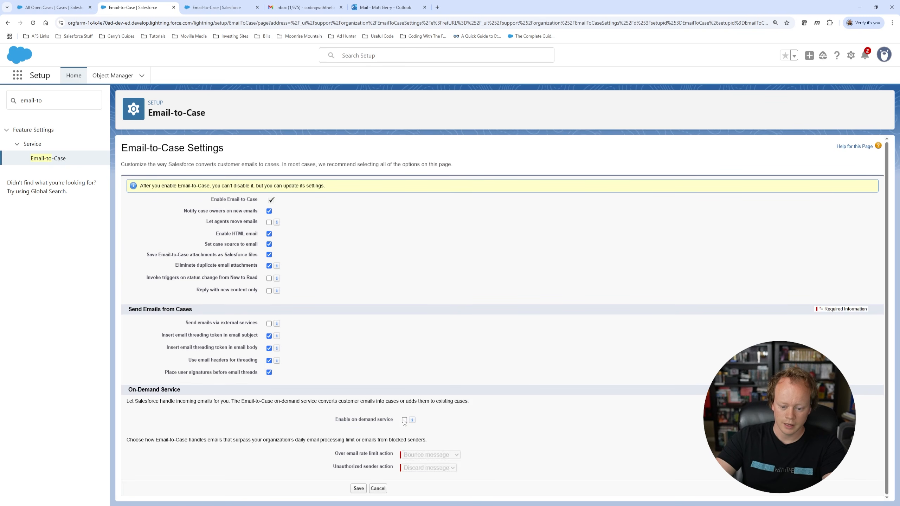
click(405, 421)
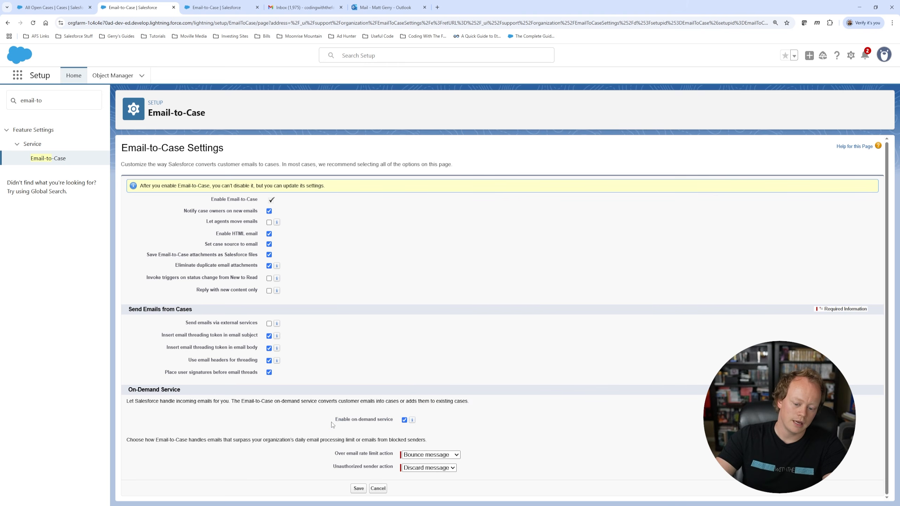
drag(335, 420, 393, 419)
click(393, 418)
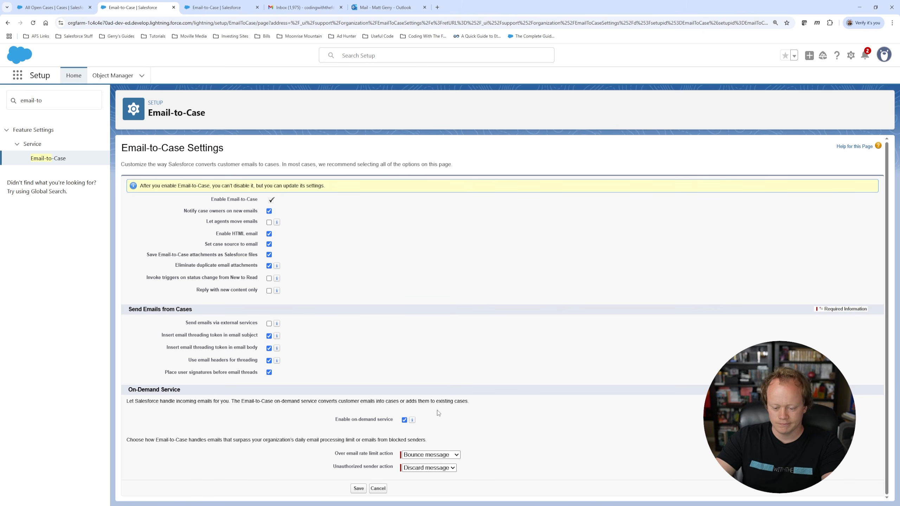
mouse_move(412, 424)
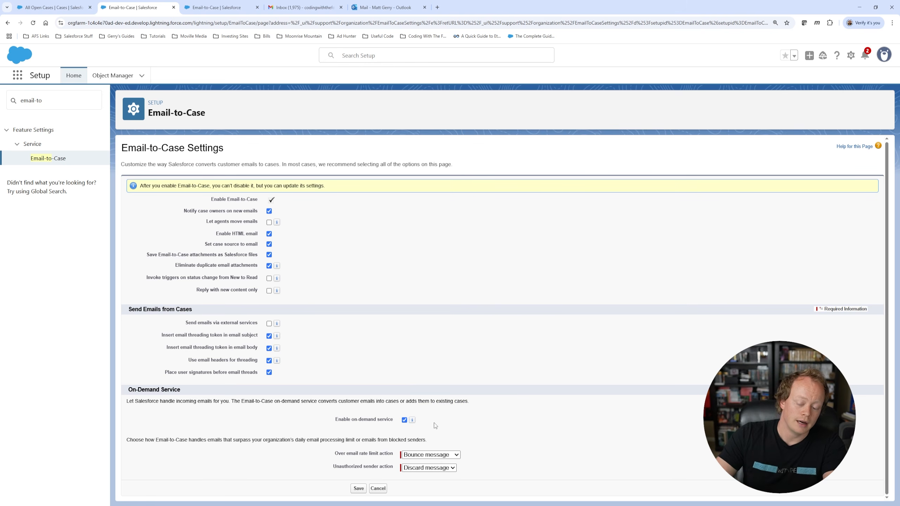
drag(335, 419, 394, 423)
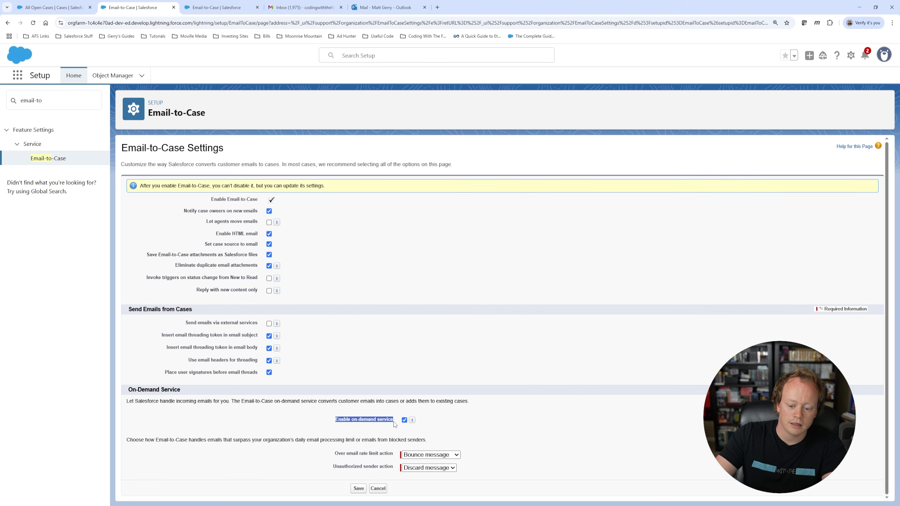
click(452, 409)
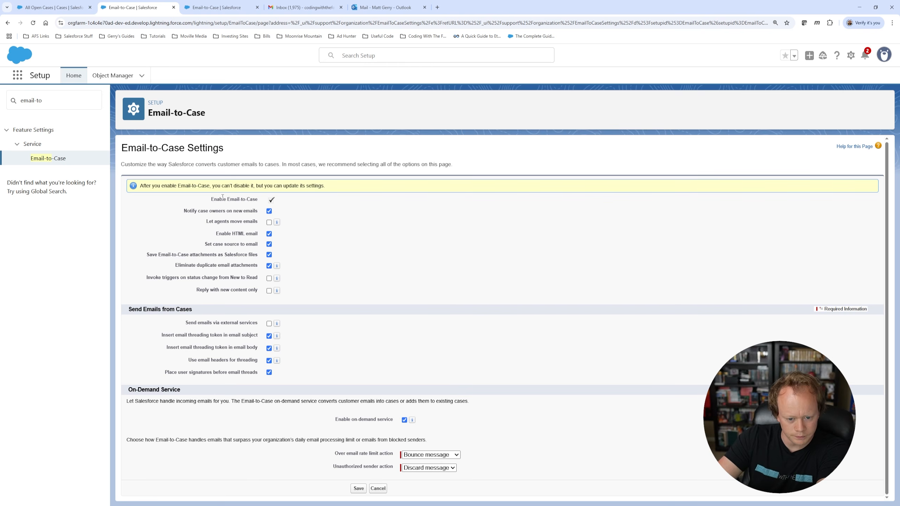
drag(212, 198, 266, 200)
click(271, 199)
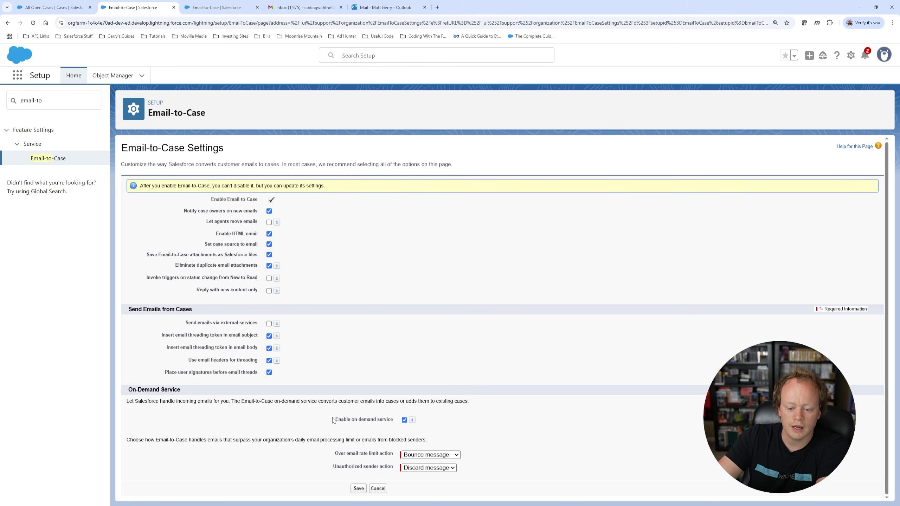
drag(334, 420, 231, 402)
click(503, 413)
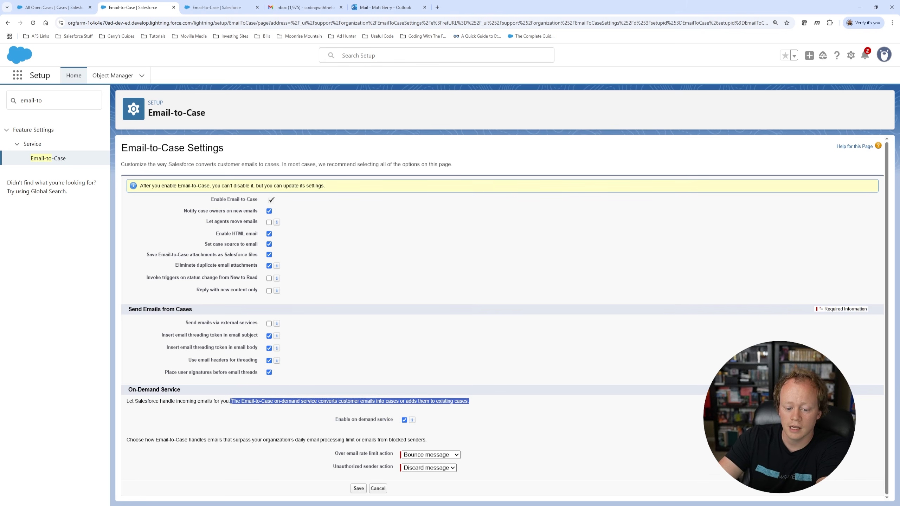
click(551, 413)
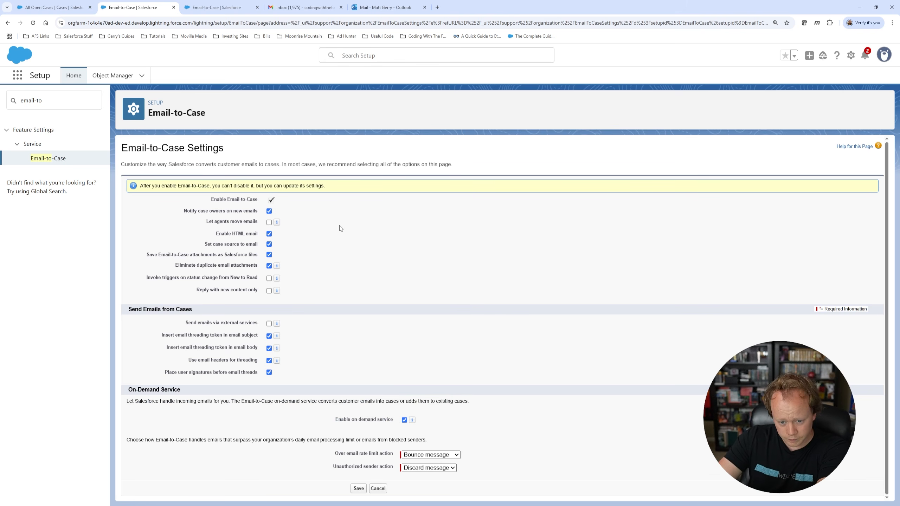
Step: Uncheck owner notifications, HTML email, attachments as files, duplicate removal and signatures; keep Set case source
click(269, 212)
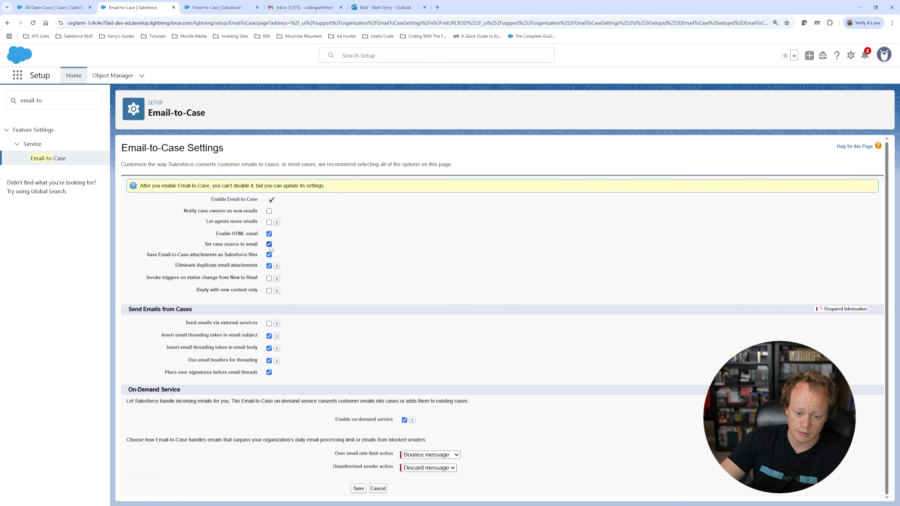
click(269, 234)
click(269, 245)
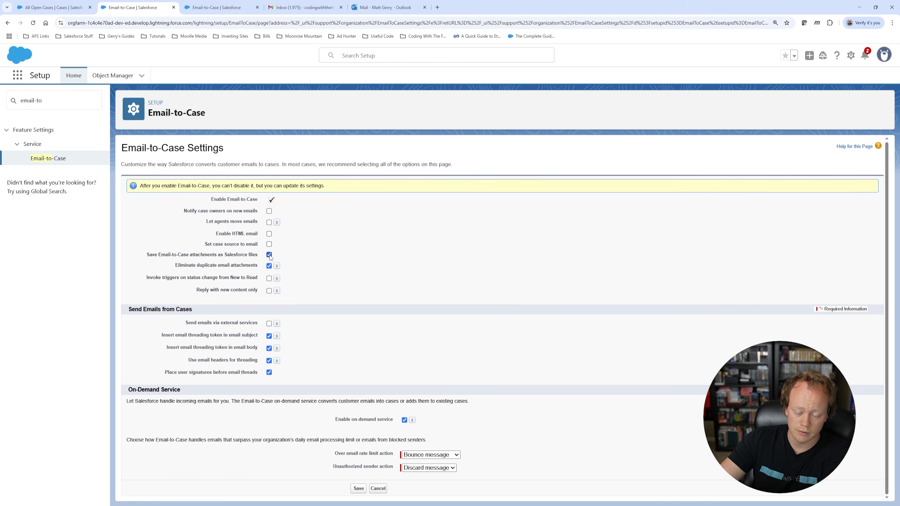
click(269, 244)
click(269, 255)
click(268, 266)
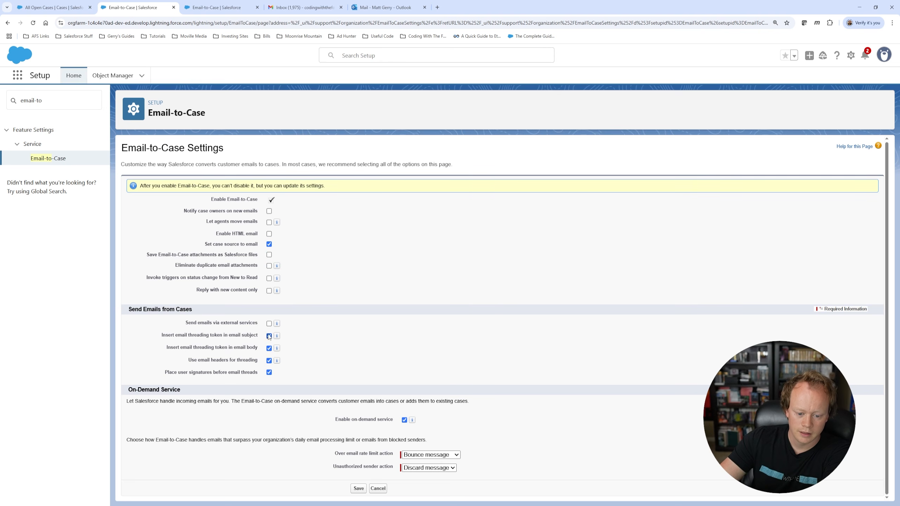
click(270, 373)
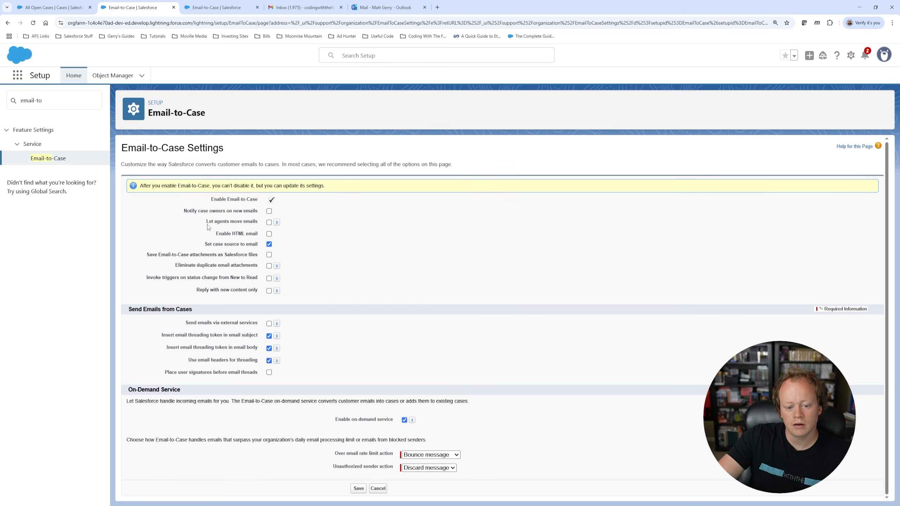
Step: Point out the Let agents move emails, Eliminate duplicate attachments and Notify case owners labels
drag(206, 221, 257, 222)
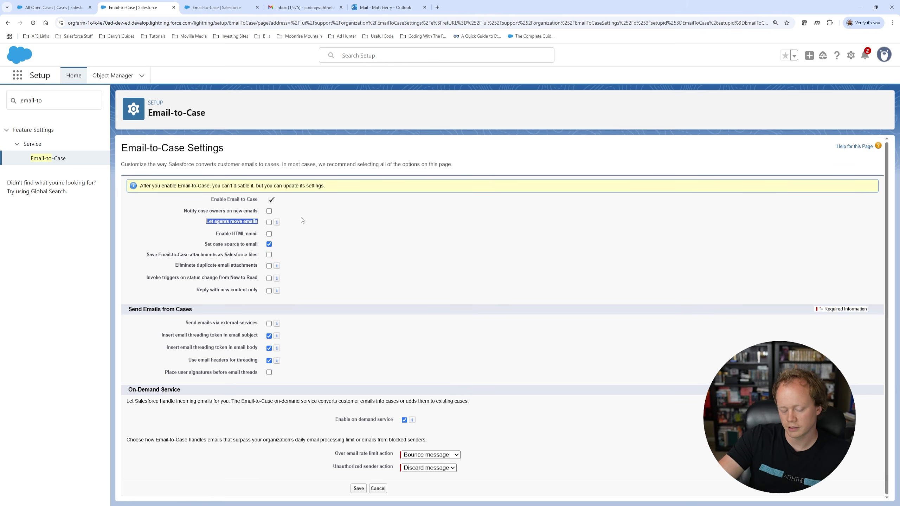
click(211, 220)
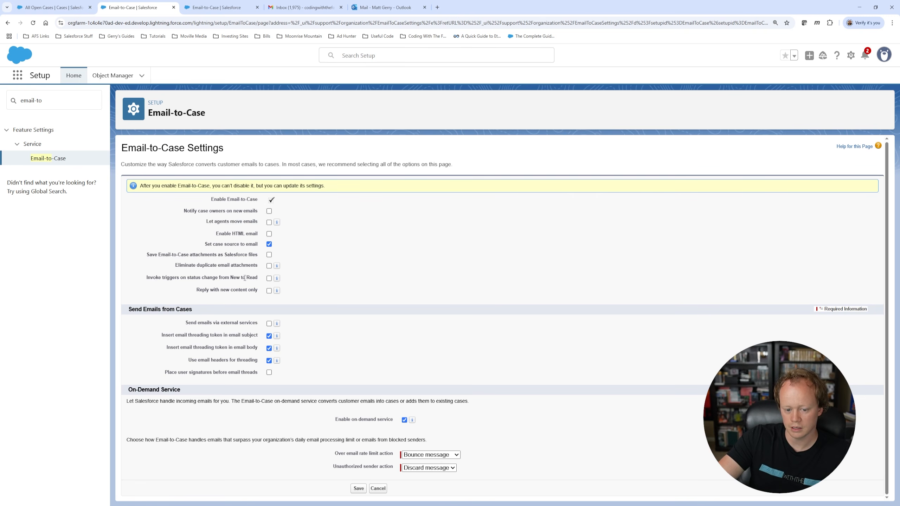
drag(177, 263, 256, 265)
click(371, 265)
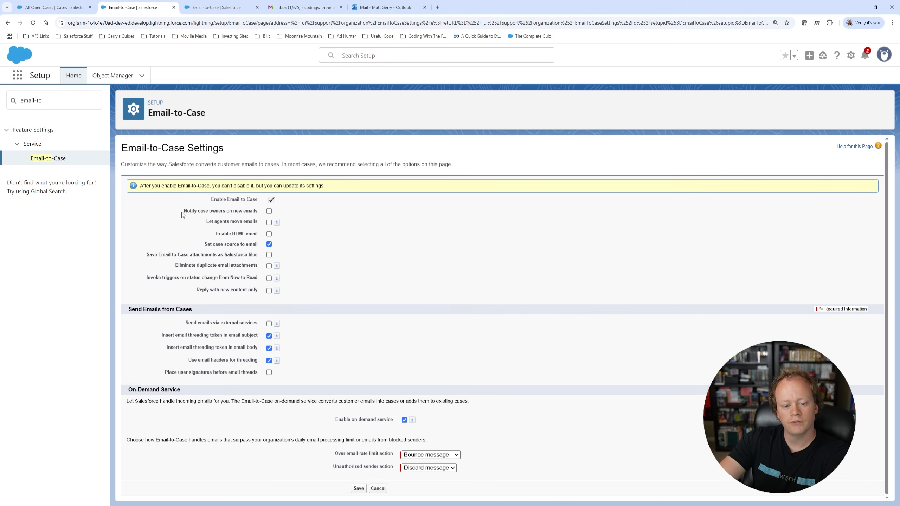
drag(182, 212, 244, 213)
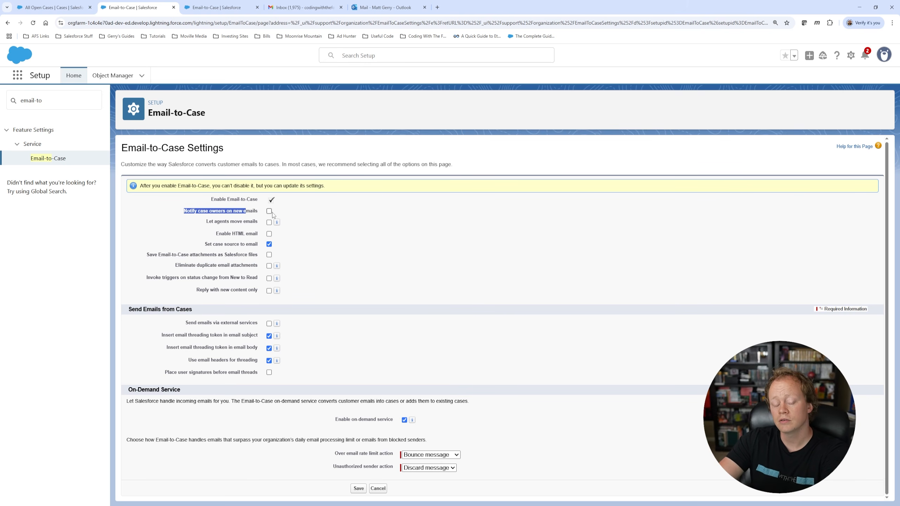
Step: Check Notify case owners on new emails again
click(303, 216)
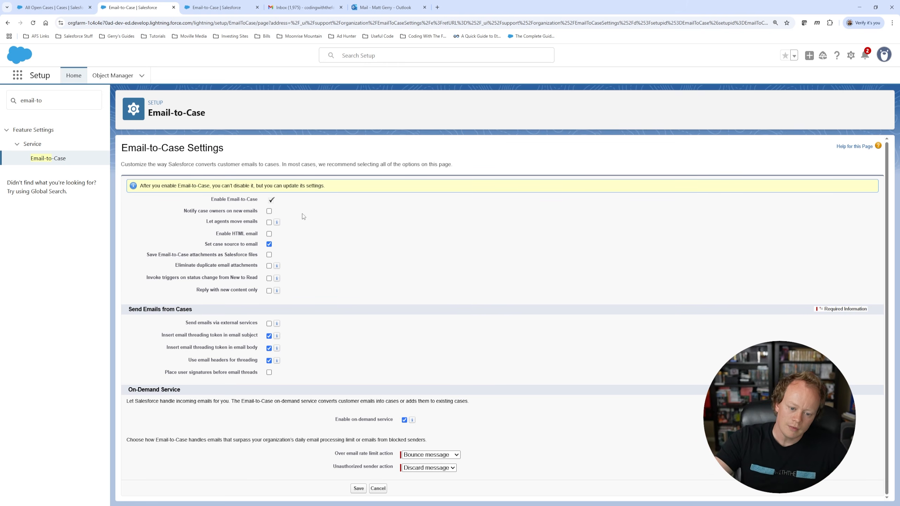
drag(184, 212, 266, 213)
click(309, 215)
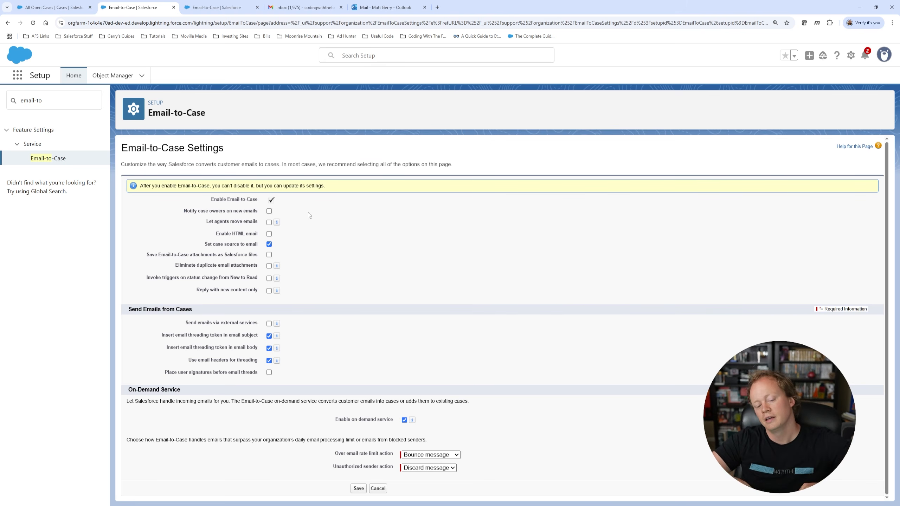
click(268, 211)
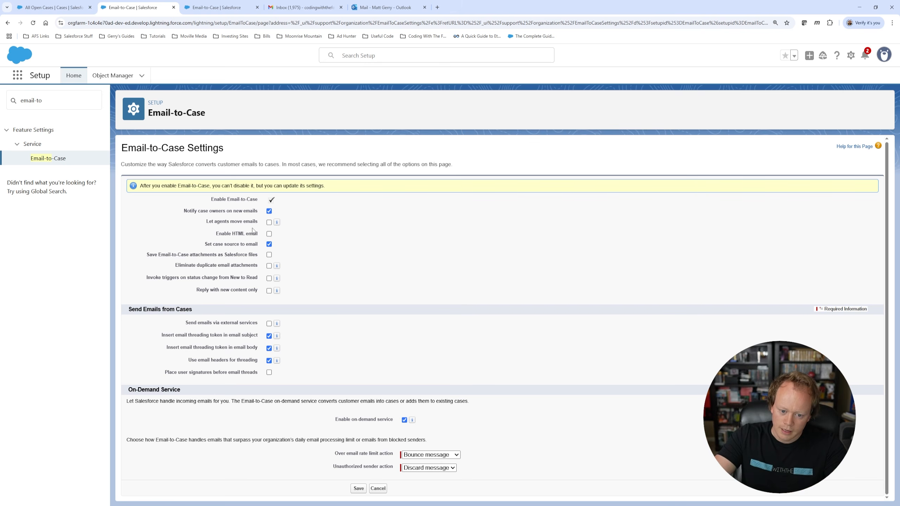
drag(183, 211, 259, 215)
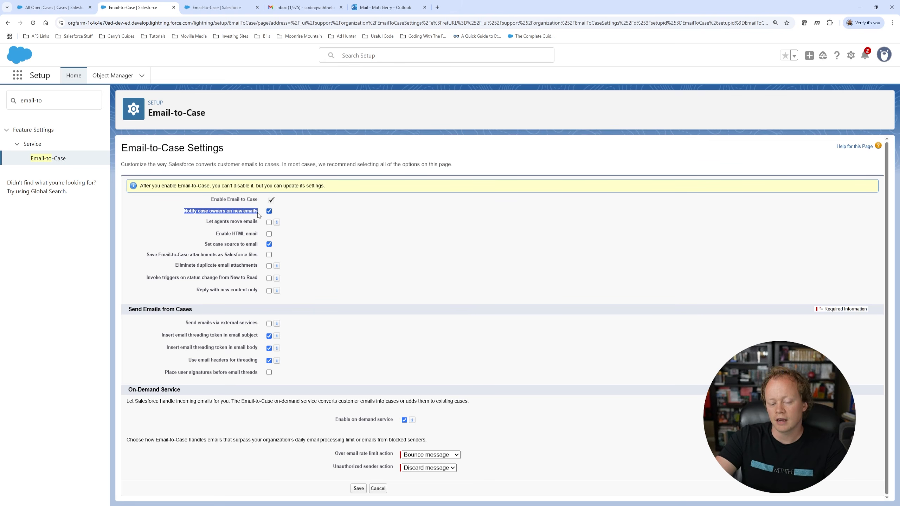
Step: Point out the Let agents move emails and Enable Email-to-Case rows
drag(208, 221, 257, 222)
click(334, 217)
drag(210, 200, 278, 202)
click(317, 204)
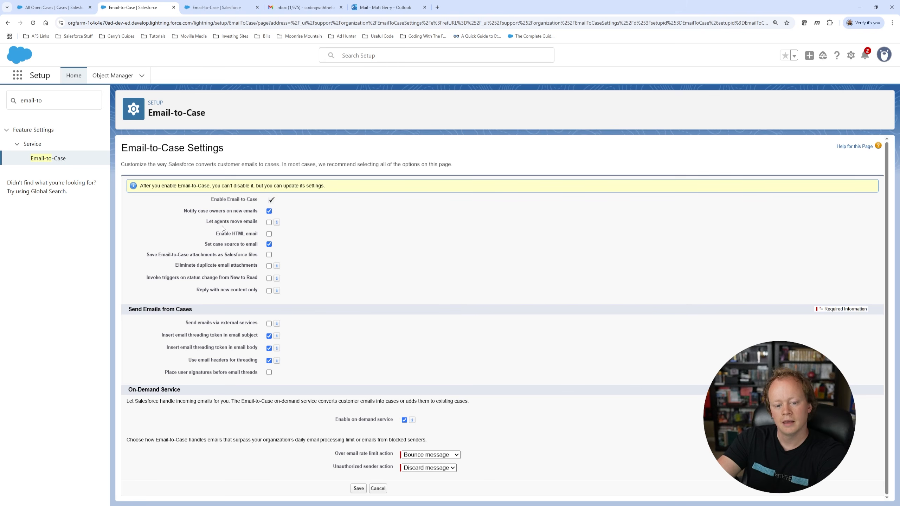
drag(205, 223, 262, 221)
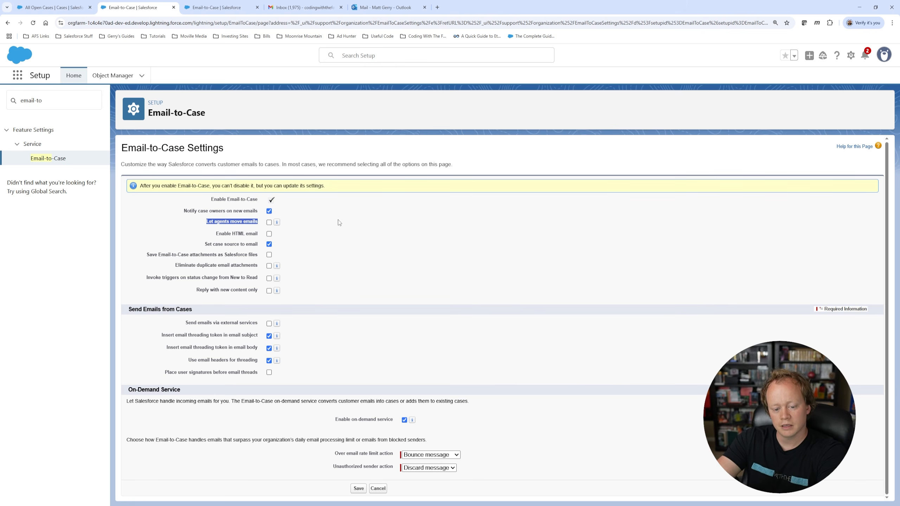
click(324, 221)
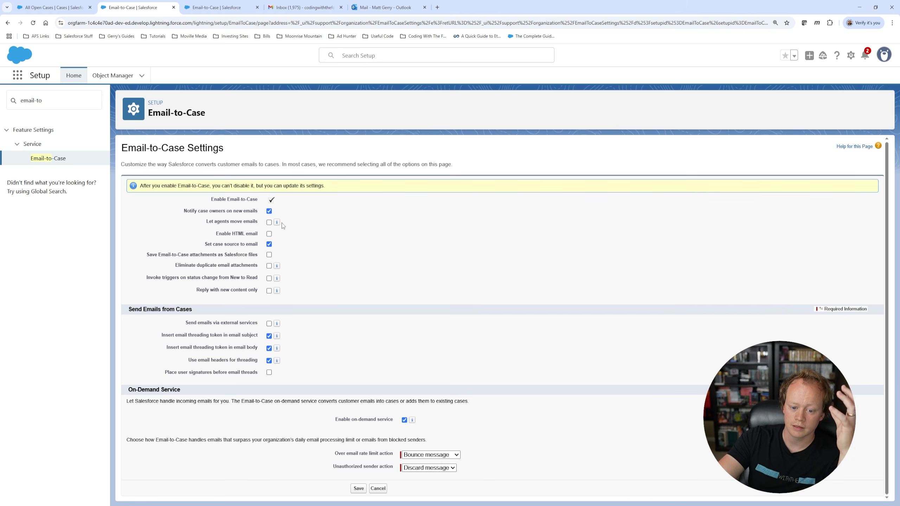
mouse_move(276, 224)
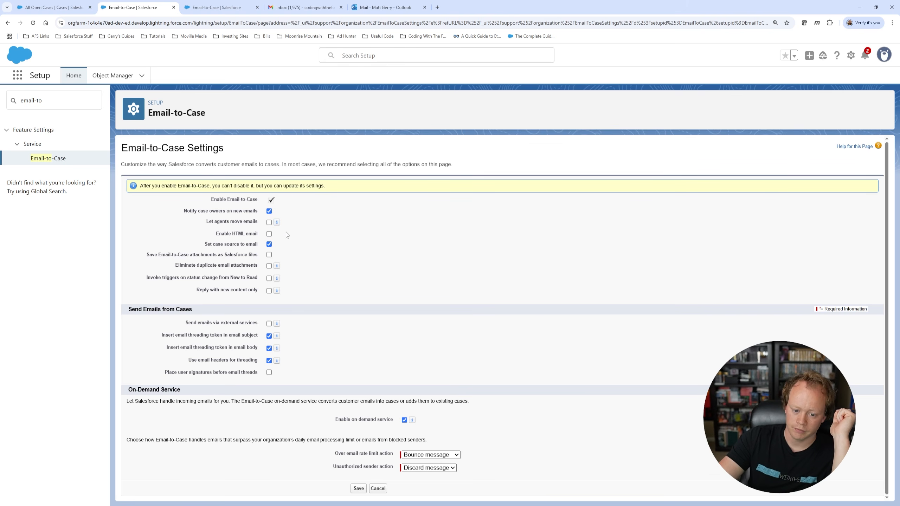
Step: Check Enable HTML email in the Email-to-Case edit form
drag(205, 224, 262, 237)
click(336, 227)
click(329, 236)
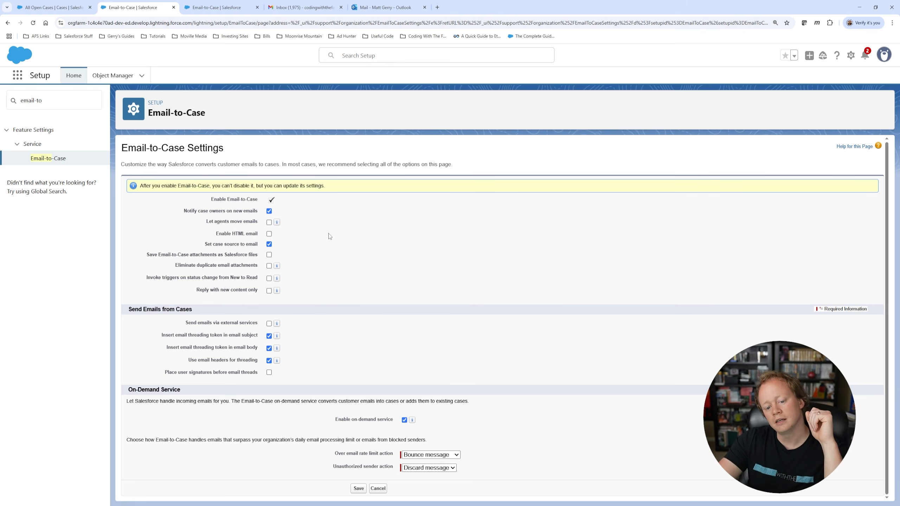
click(269, 234)
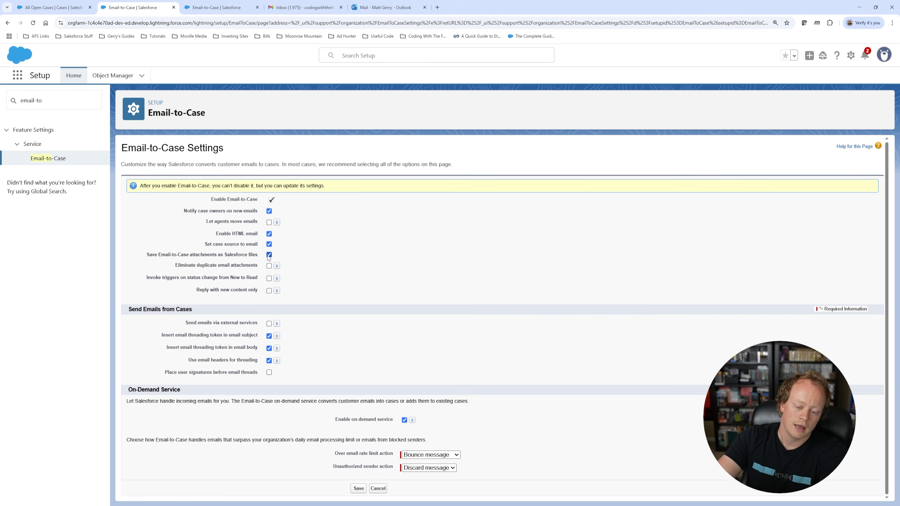
drag(214, 254, 260, 254)
click(319, 251)
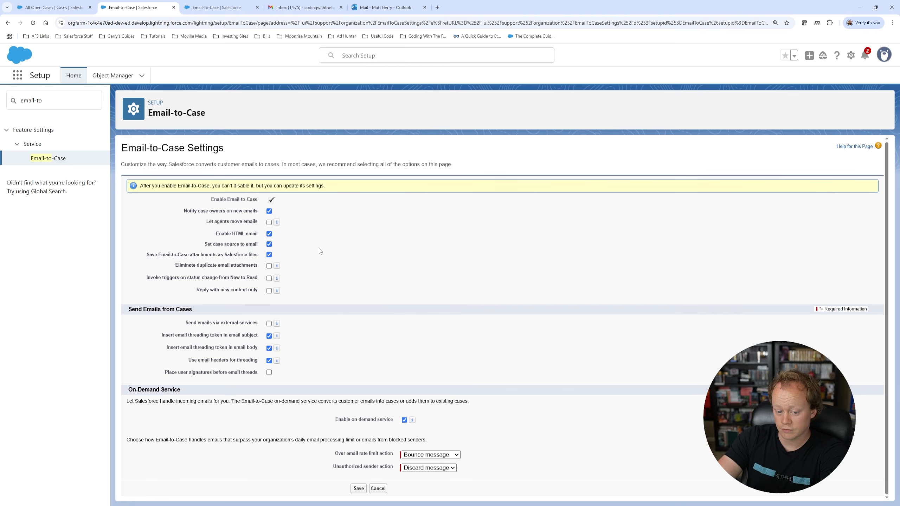
click(269, 255)
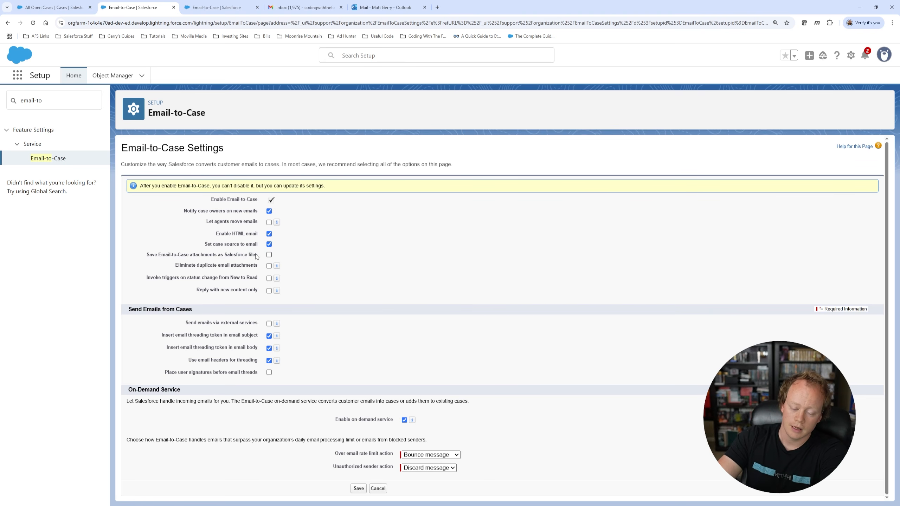
drag(215, 256, 263, 256)
click(311, 257)
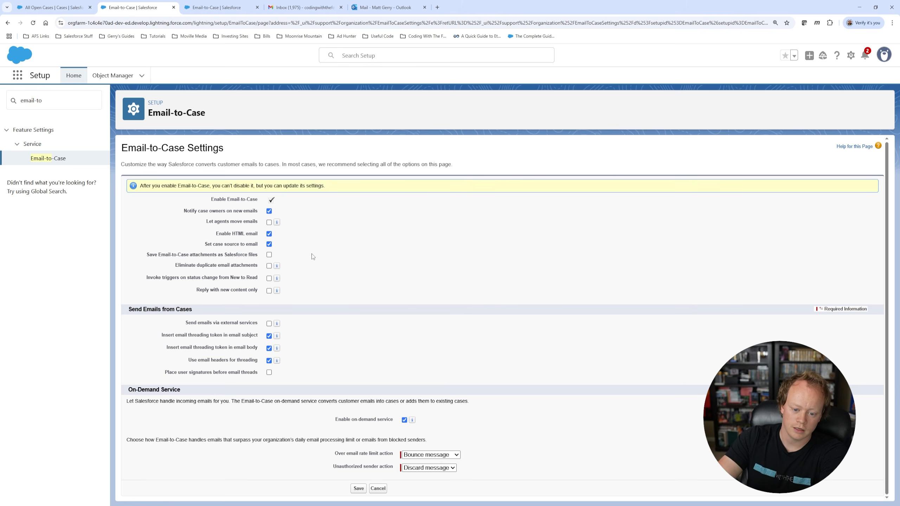
click(269, 255)
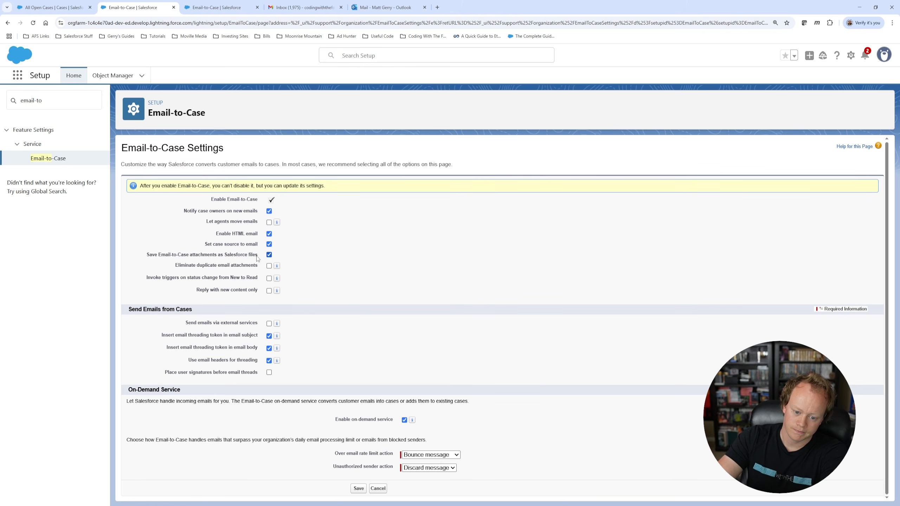
drag(262, 255, 148, 254)
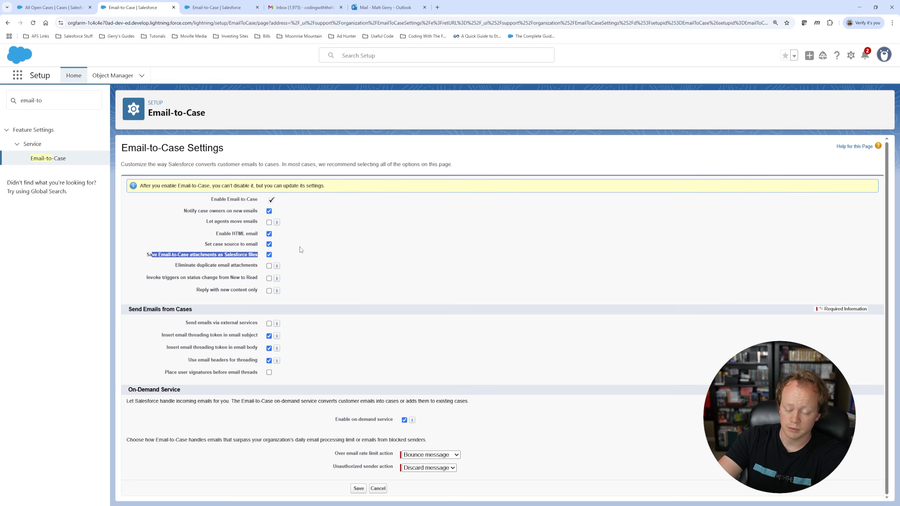
click(301, 249)
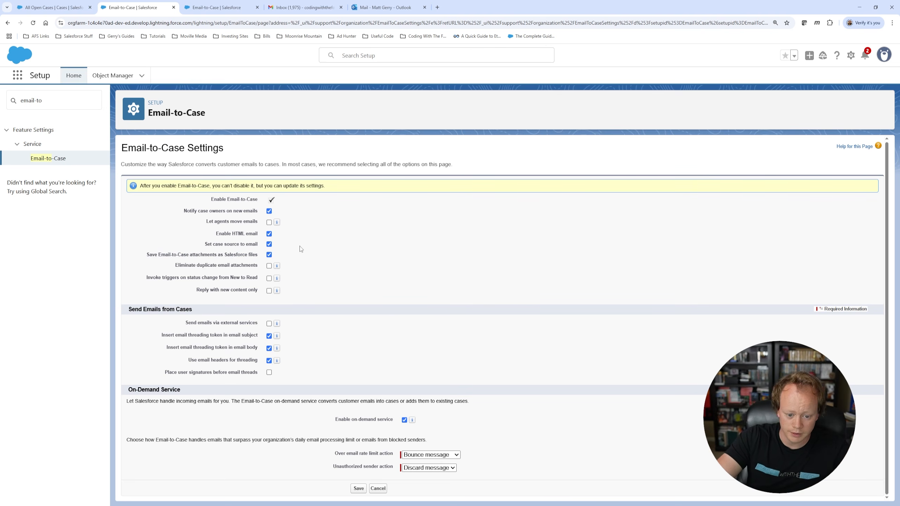
drag(175, 264, 259, 265)
click(340, 253)
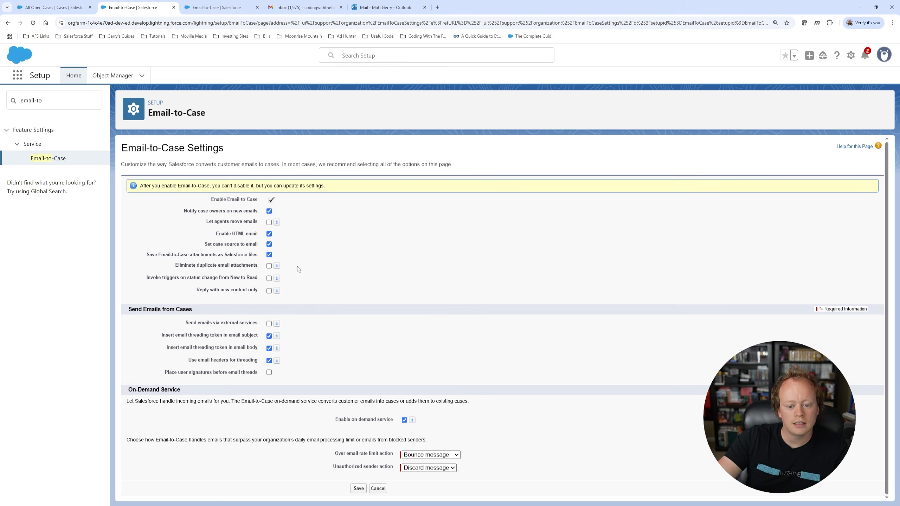
Step: Check Eliminate duplicate email attachments and point out it and the save-as-files setting
mouse_move(279, 268)
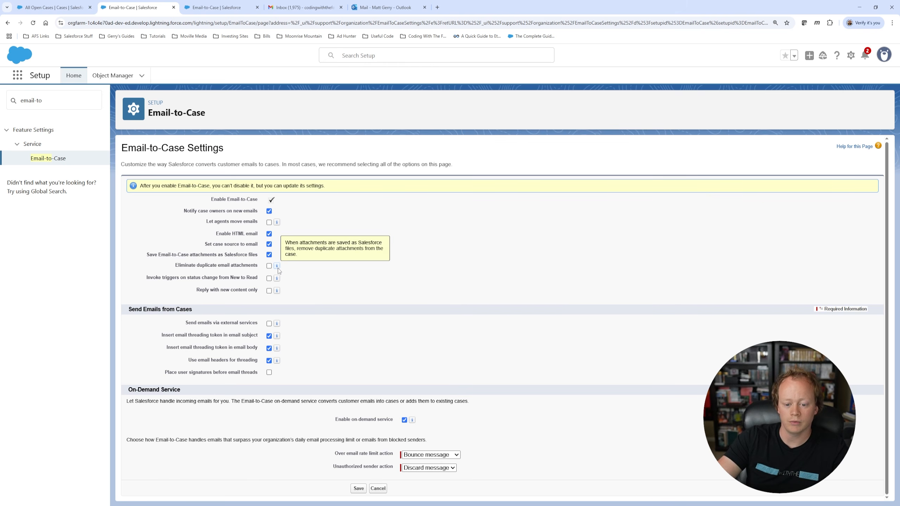
click(268, 266)
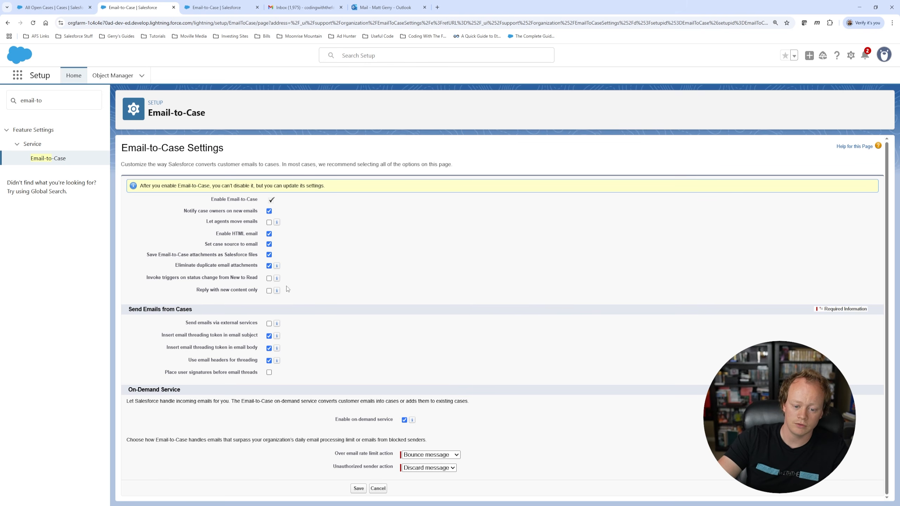
drag(146, 253, 353, 250)
click(337, 263)
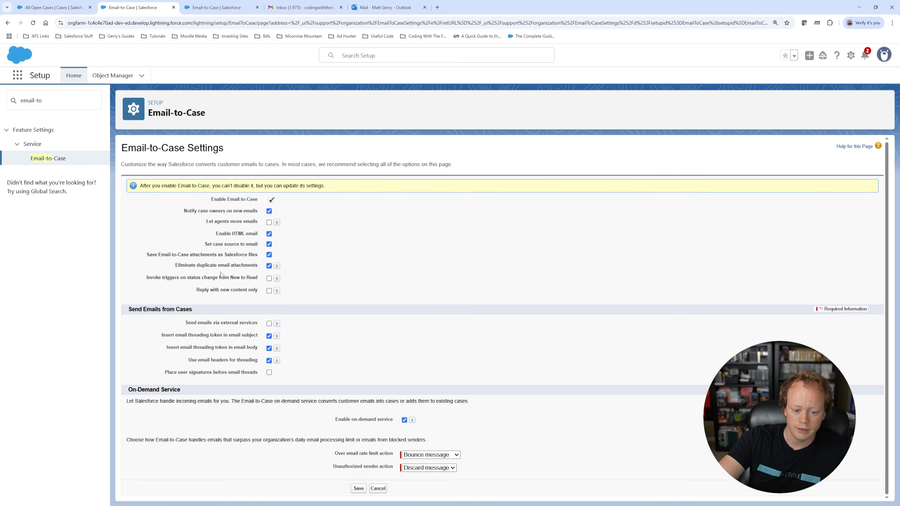
drag(175, 265, 257, 273)
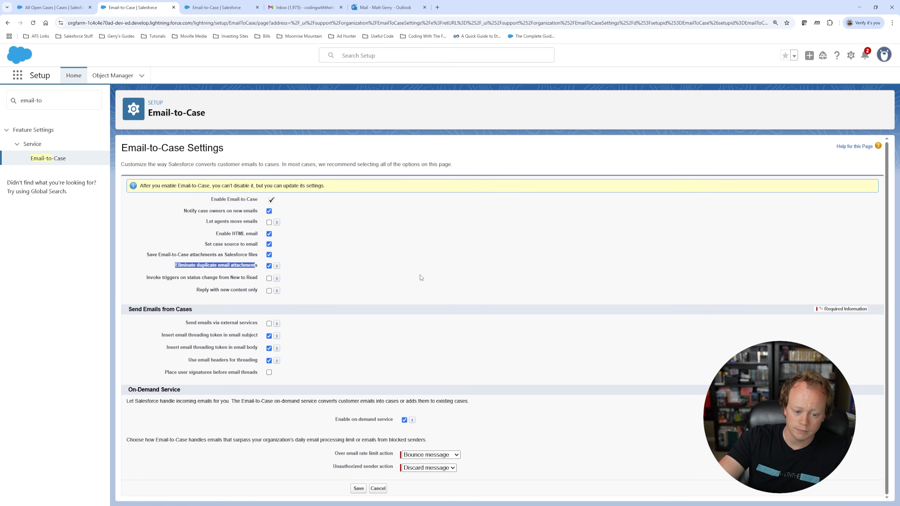
click(391, 275)
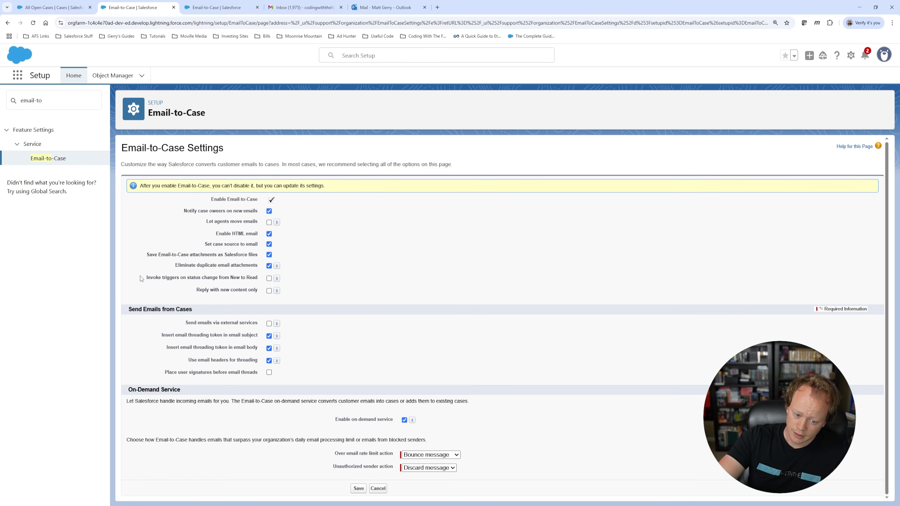
drag(148, 277, 260, 279)
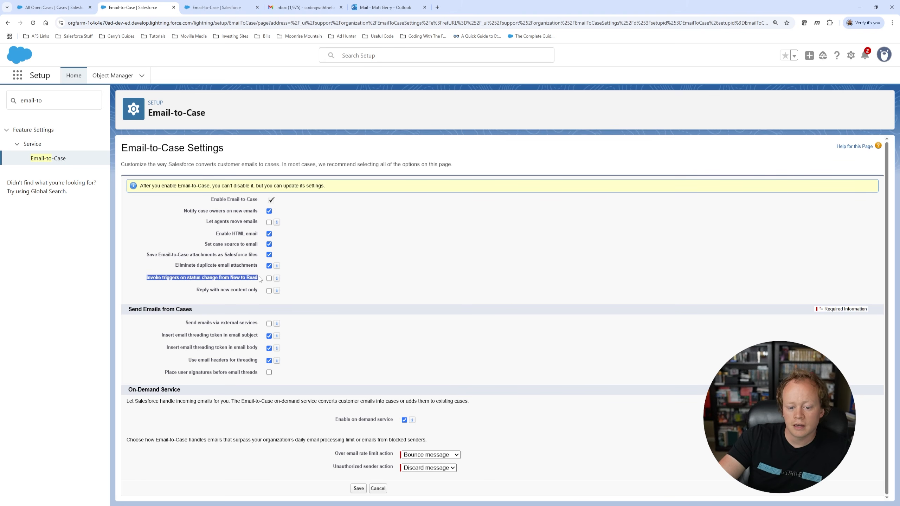
click(260, 279)
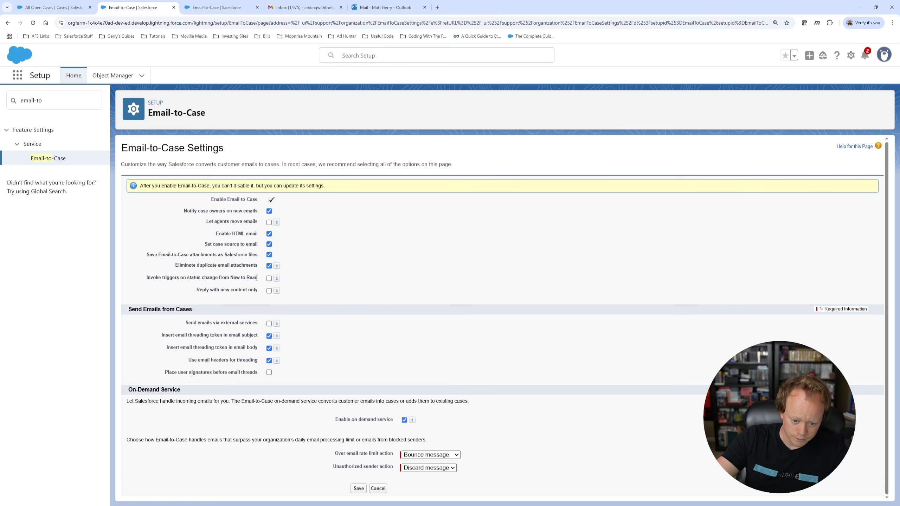
drag(197, 289, 257, 288)
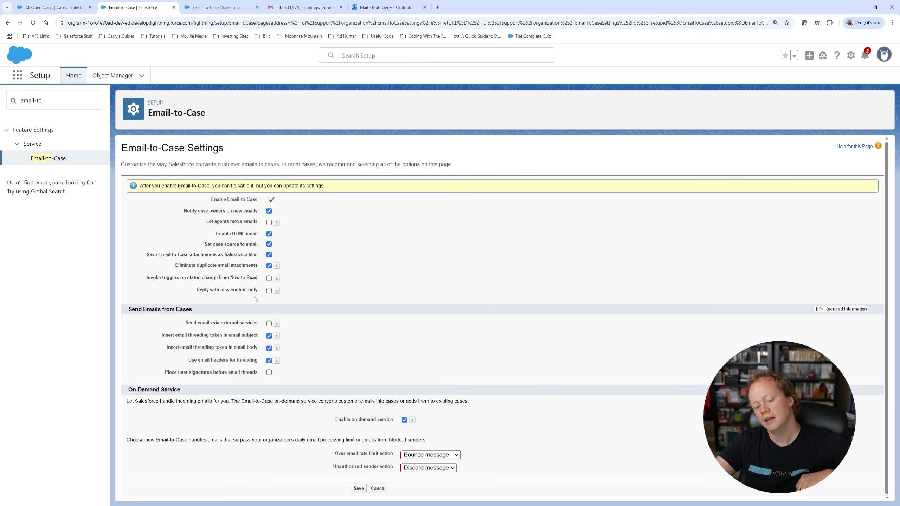
click(269, 291)
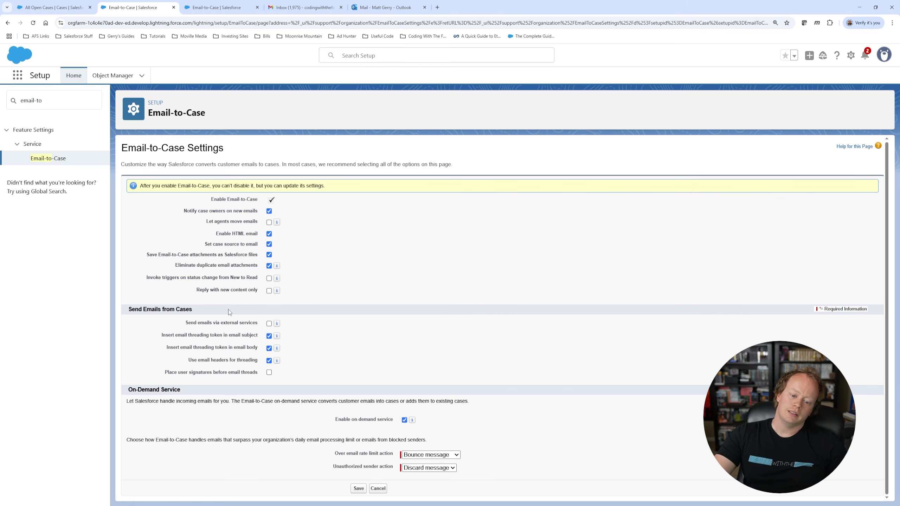
drag(196, 291, 262, 290)
click(200, 301)
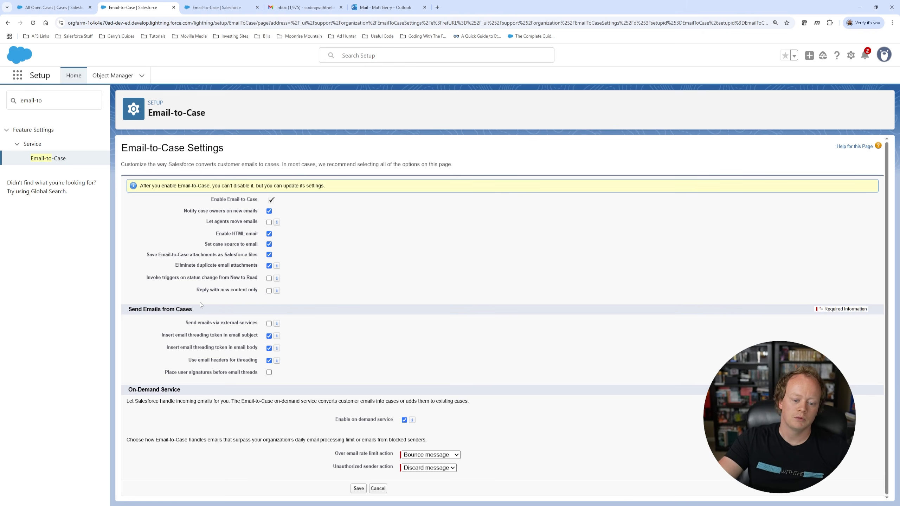
drag(195, 289, 256, 290)
click(291, 296)
double_click(290, 296)
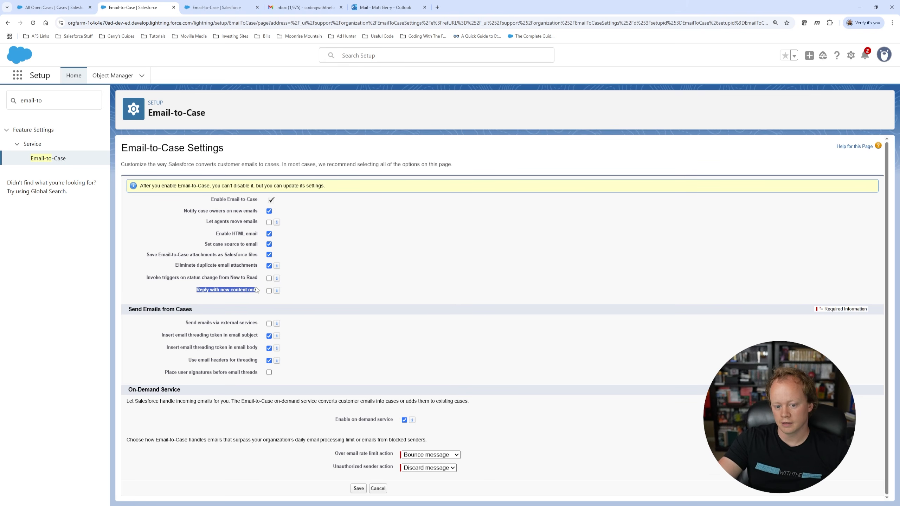
click(299, 290)
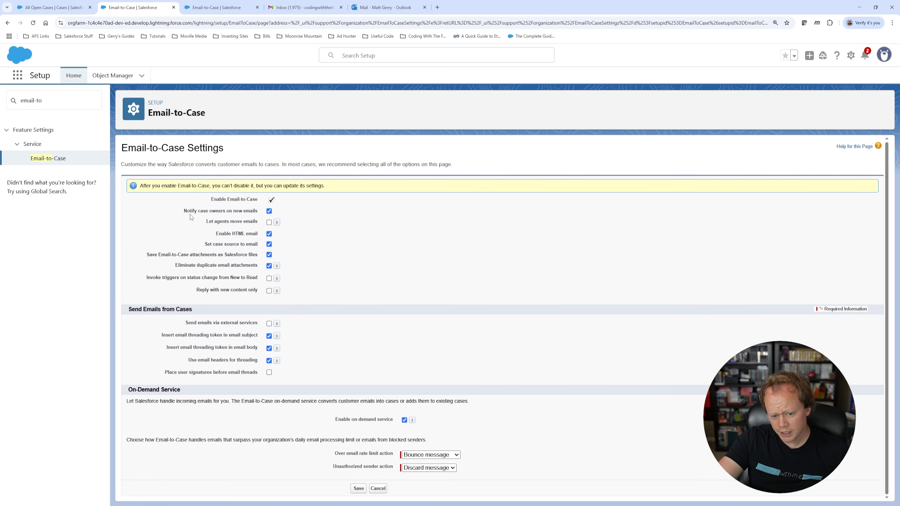
drag(183, 210, 322, 281)
click(360, 276)
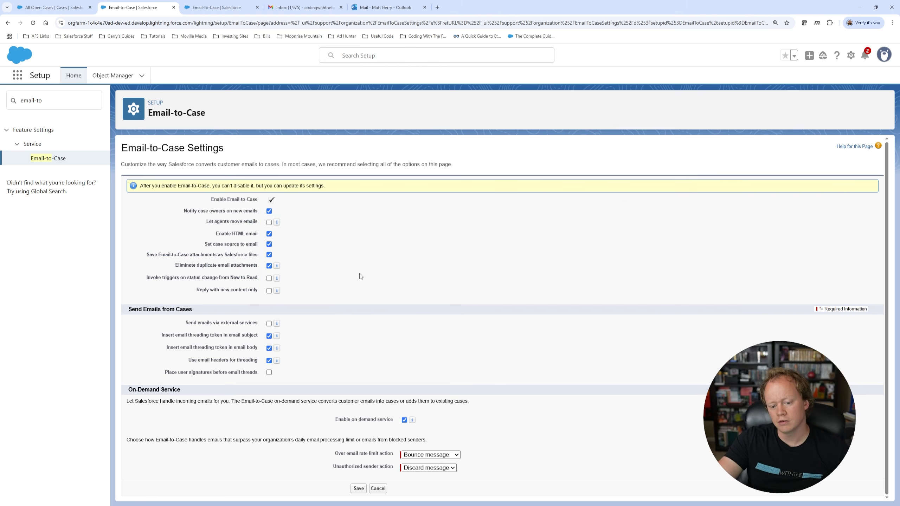
mouse_move(181, 214)
mouse_down()
mouse_move(273, 216)
mouse_move(304, 280)
mouse_move(305, 222)
mouse_move(304, 287)
mouse_move(262, 290)
mouse_move(188, 214)
mouse_up()
click(304, 287)
click(177, 218)
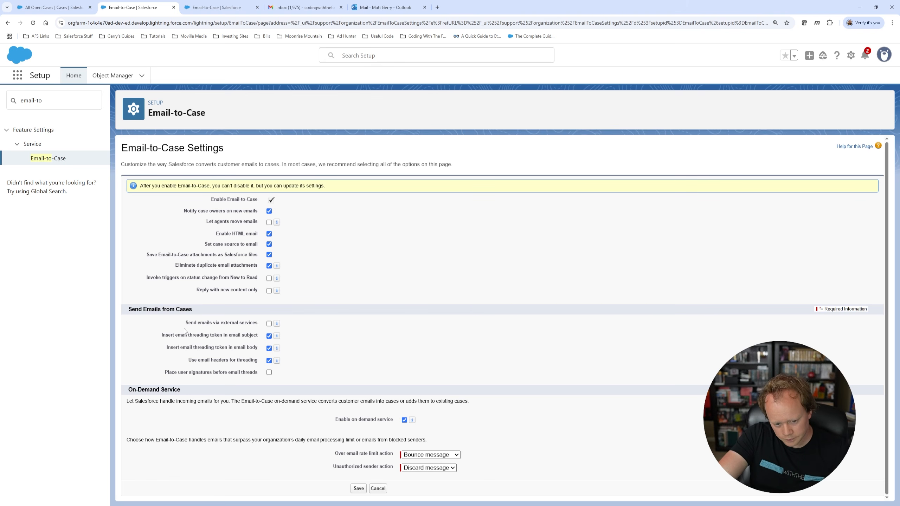
drag(186, 325, 259, 323)
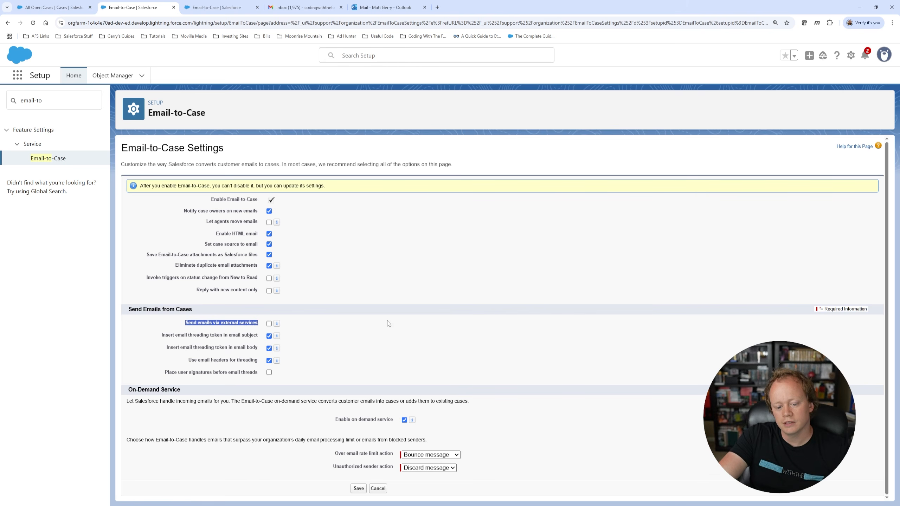
click(358, 325)
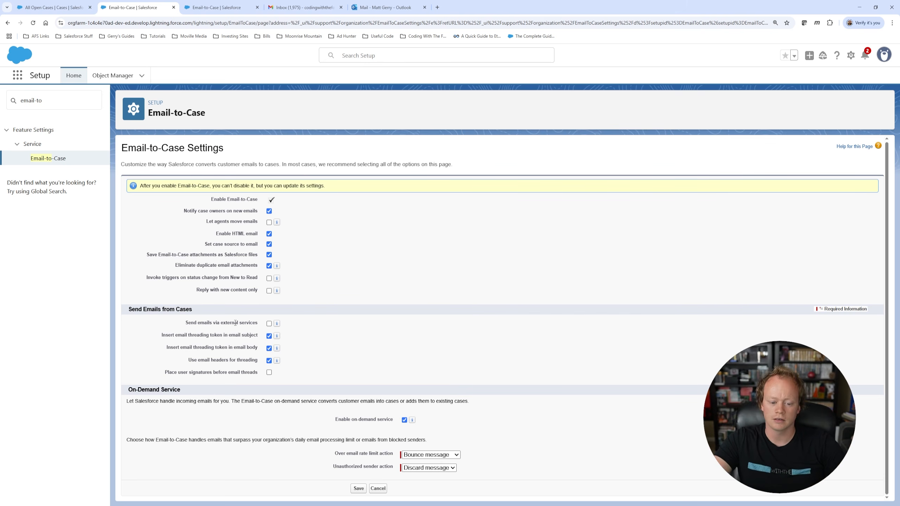
drag(161, 337, 334, 362)
click(334, 361)
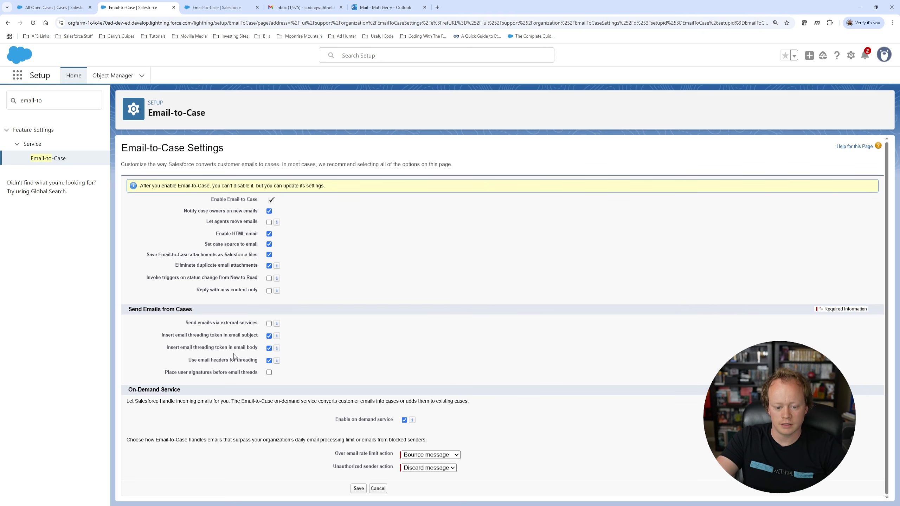
drag(165, 350, 253, 349)
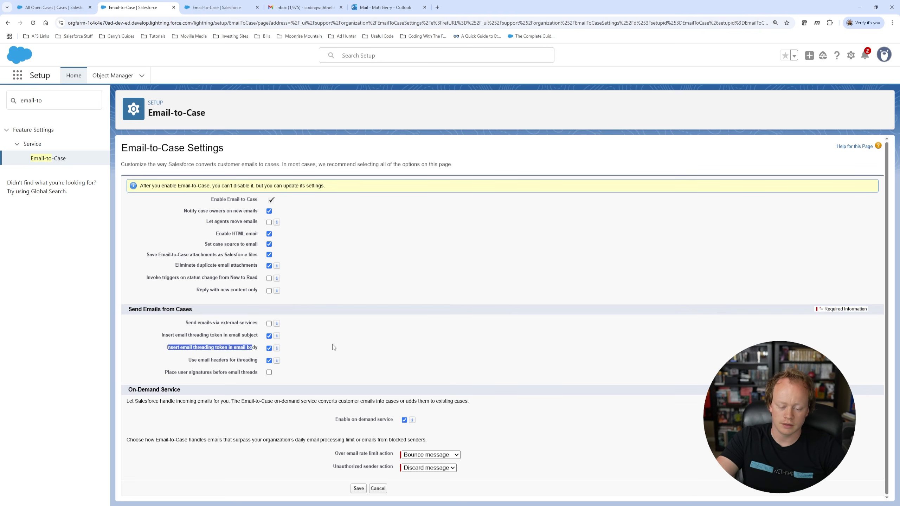
click(243, 345)
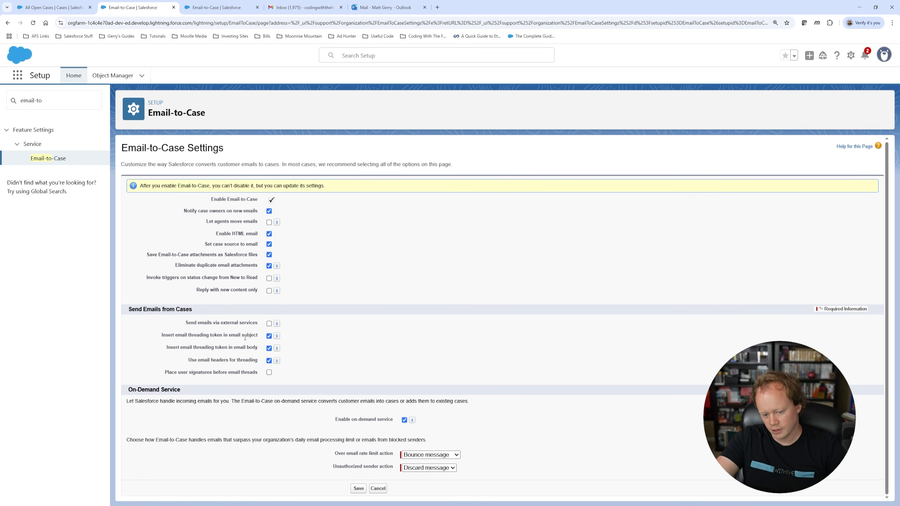
Step: Point out the threading token in subject and body settings and the email headers setting
drag(260, 336, 161, 337)
double_click(237, 348)
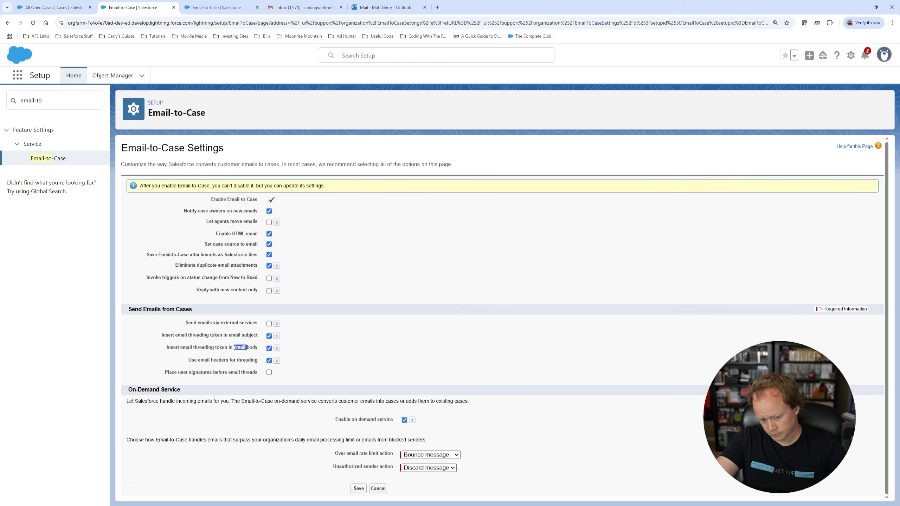
click(343, 343)
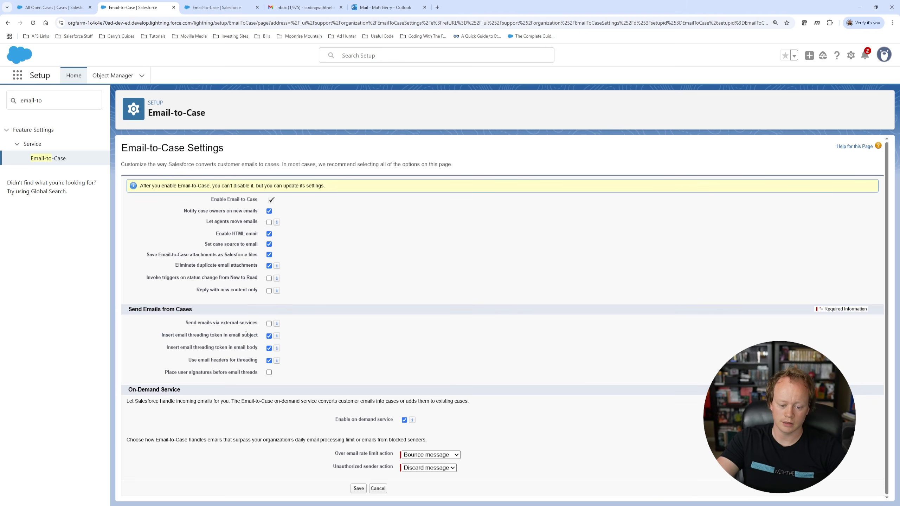
drag(190, 359, 257, 362)
click(293, 360)
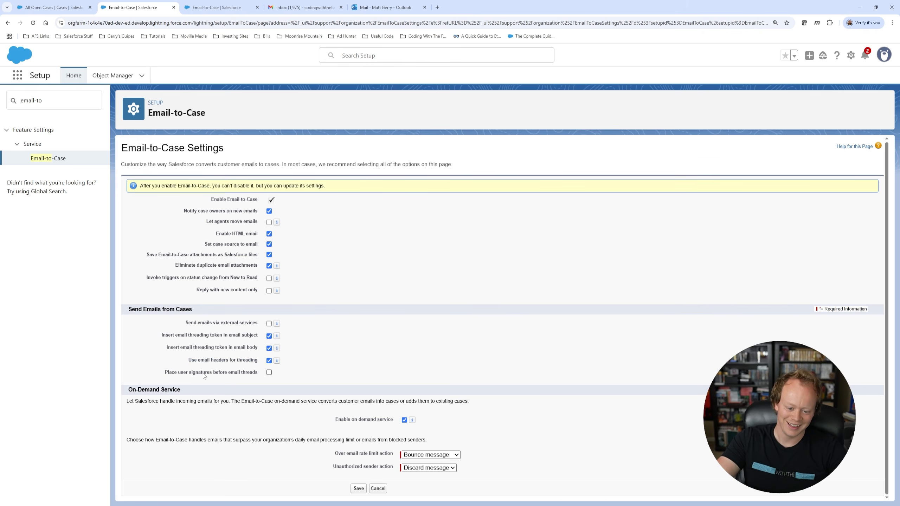
mouse_move(278, 362)
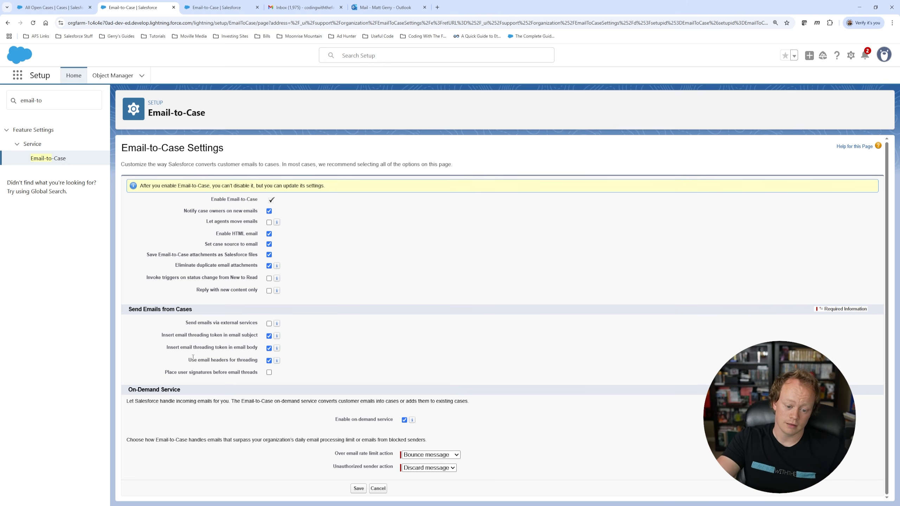
drag(189, 361, 258, 361)
click(318, 364)
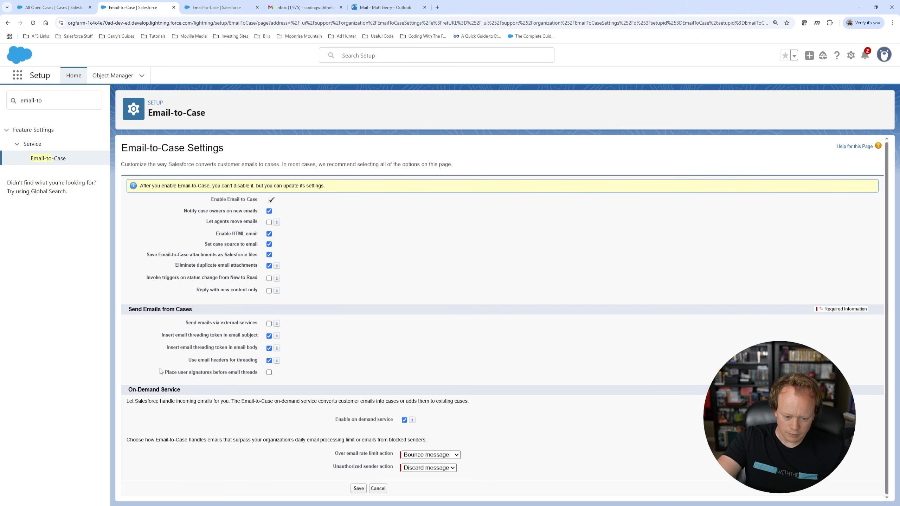
Step: Check Place user signatures before email threads and save the Email-to-Case settings
drag(161, 371, 265, 372)
click(309, 379)
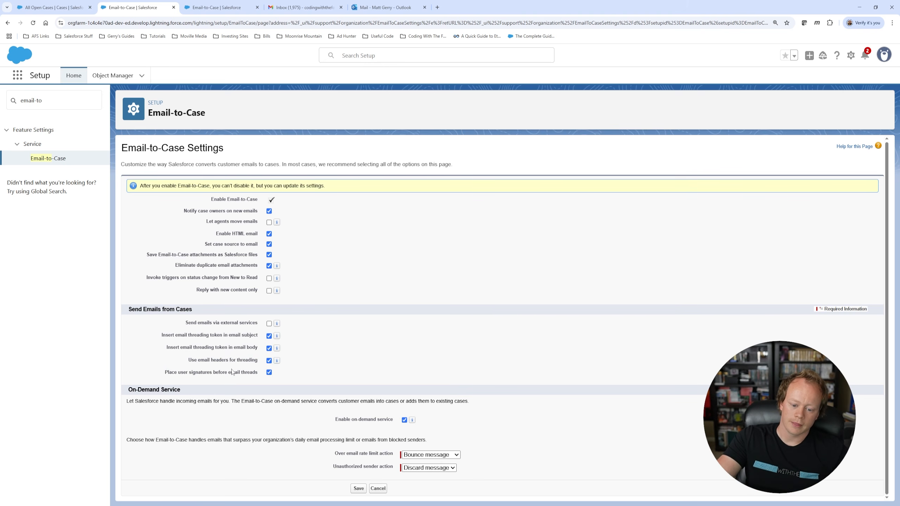
drag(162, 373, 258, 373)
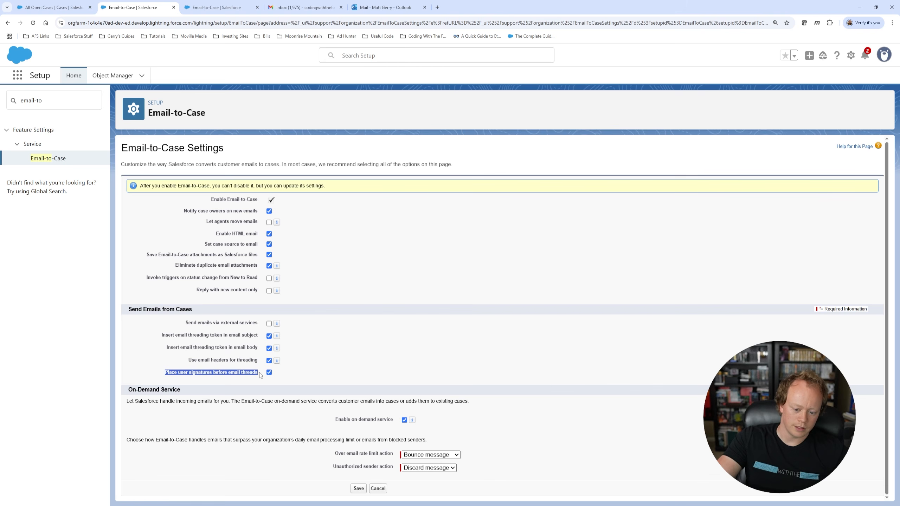
click(358, 375)
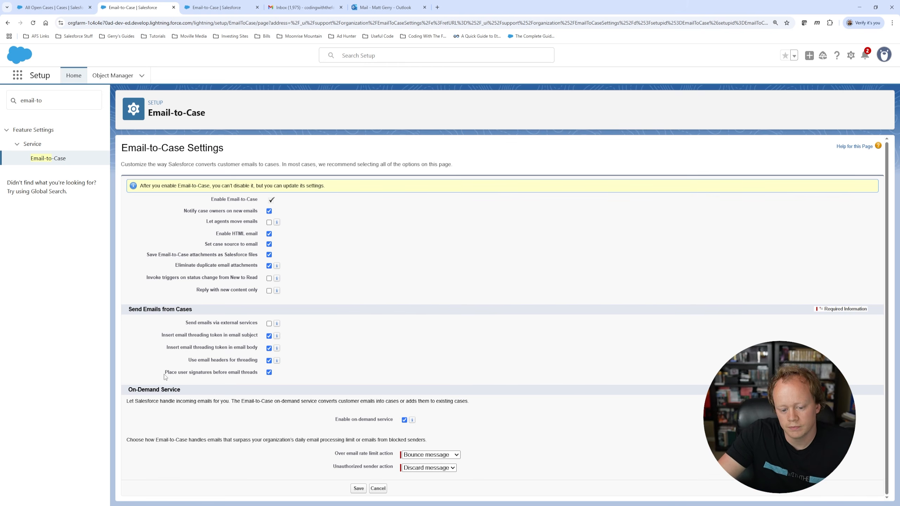
drag(165, 372, 269, 378)
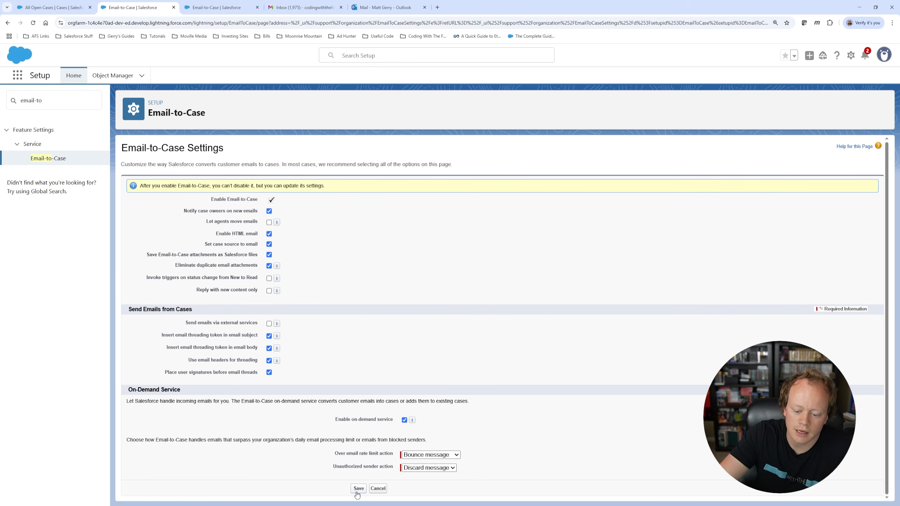
drag(204, 199, 244, 301)
click(353, 282)
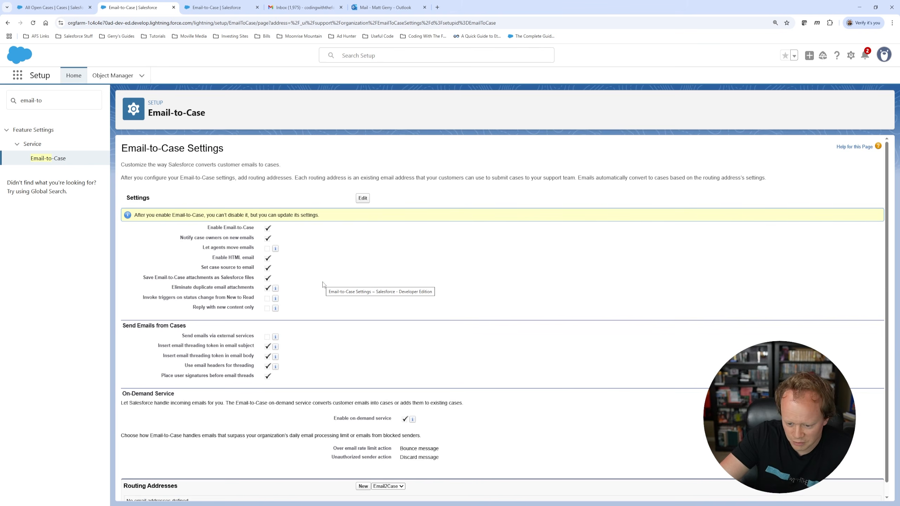
Step: Start a new routing address, then cancel back to the Email-to-Case Settings page
scroll(408, 352, down, 1)
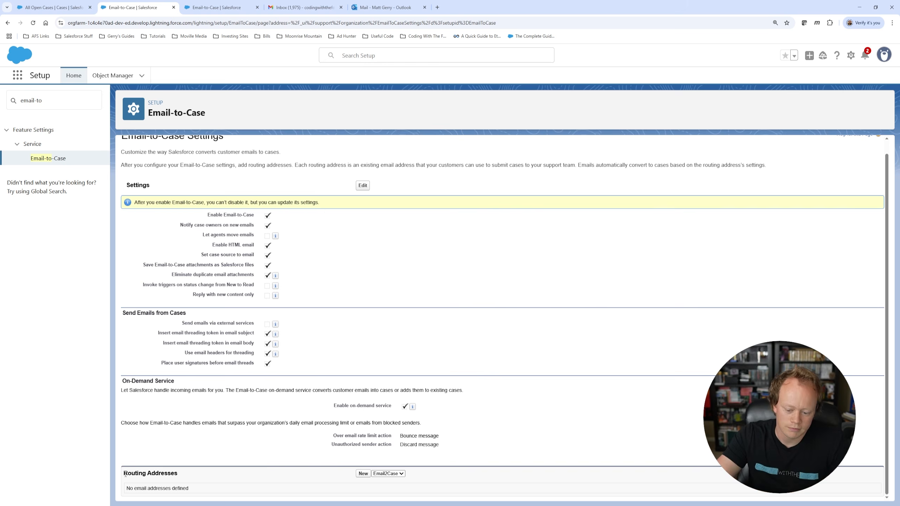
click(363, 474)
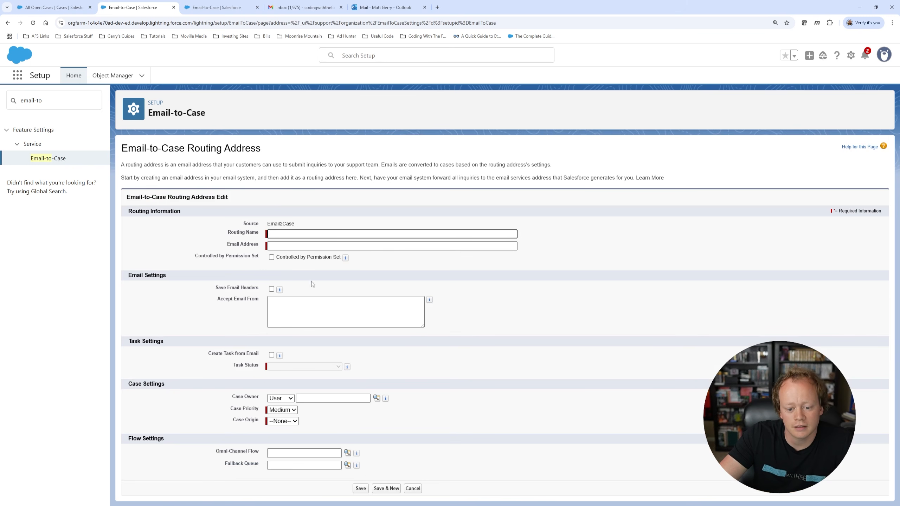
click(412, 488)
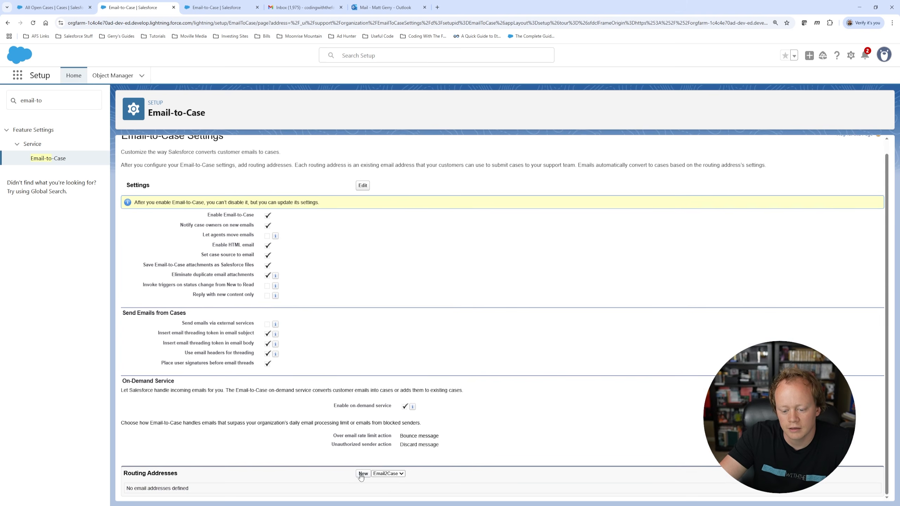
Step: Create a new routing address named 'Coding With The Force Gmail'
click(363, 473)
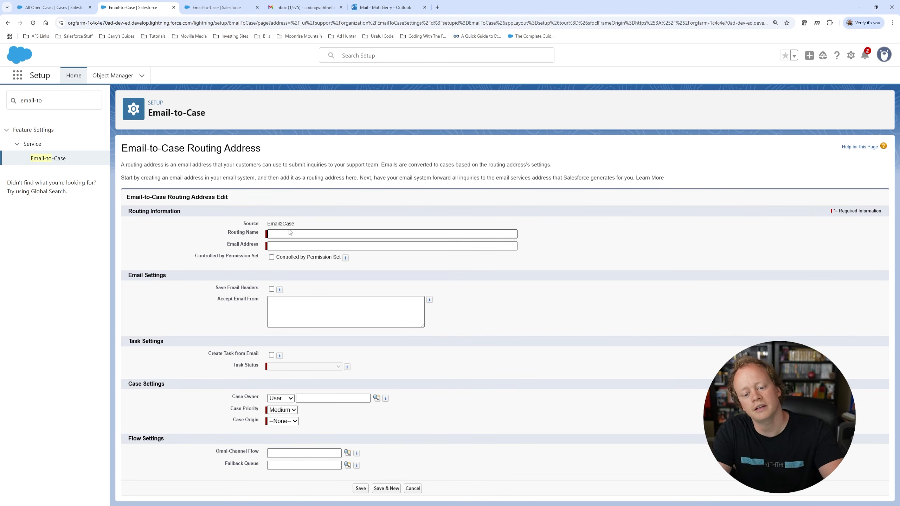
text(Coding With W)
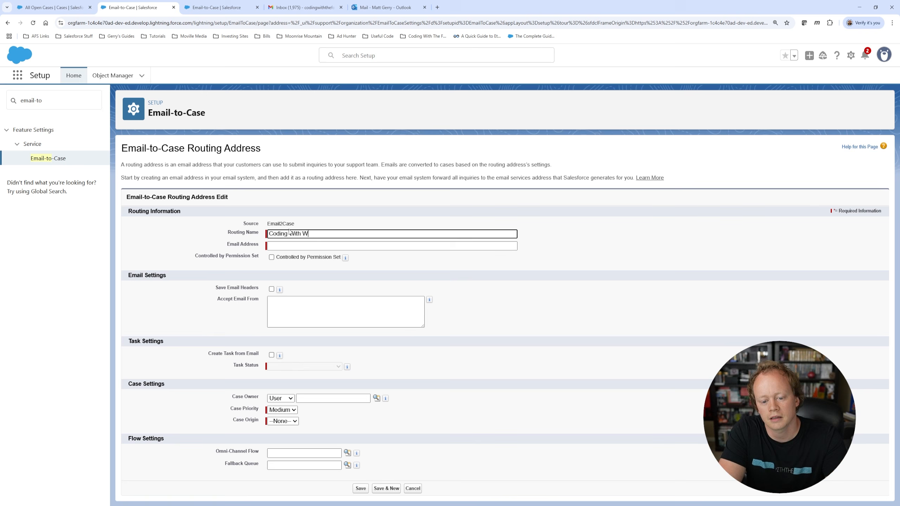
key(BackSpace)
text(The Force G)
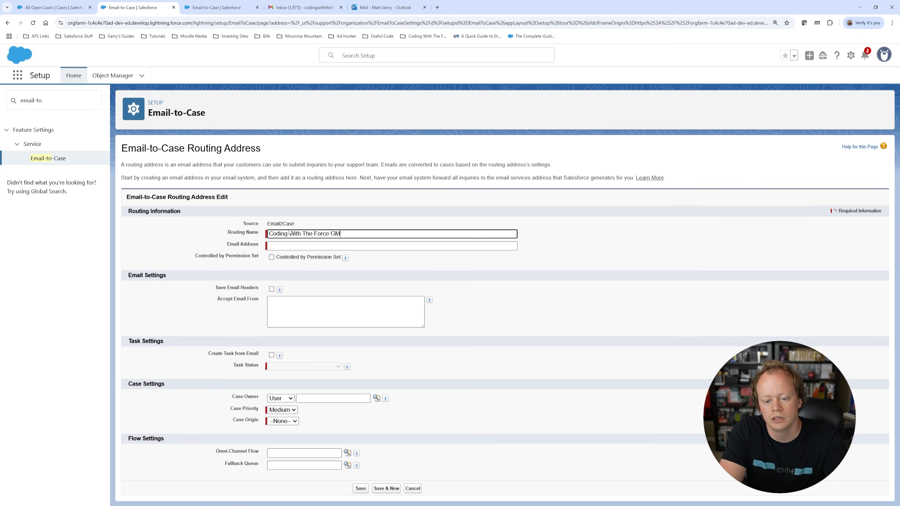
text(mail)
key(Tab)
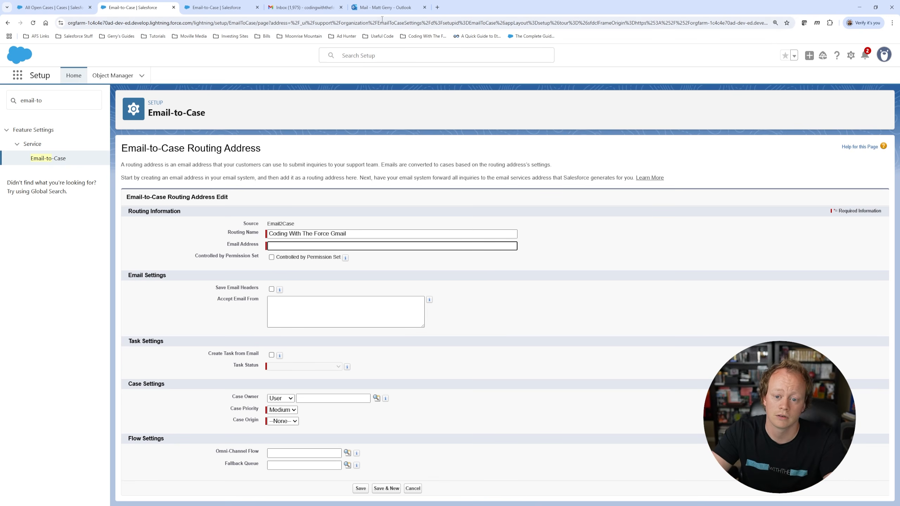
Step: Read the signed-in Outlook account's email address from the MG avatar, then return to Salesforce
click(384, 7)
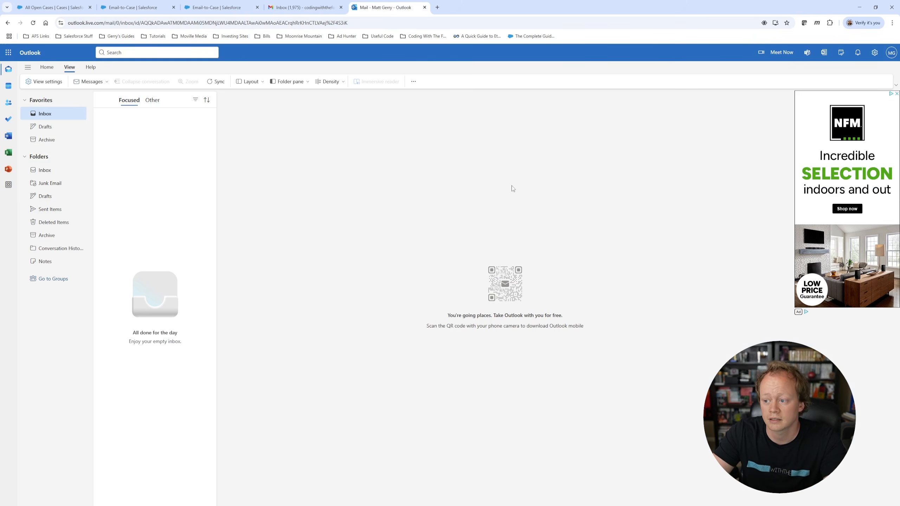
click(888, 61)
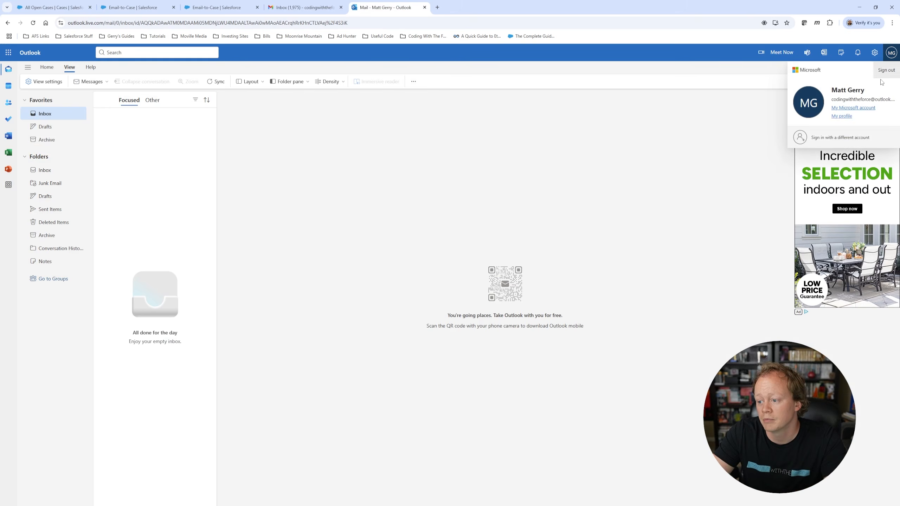
click(625, 160)
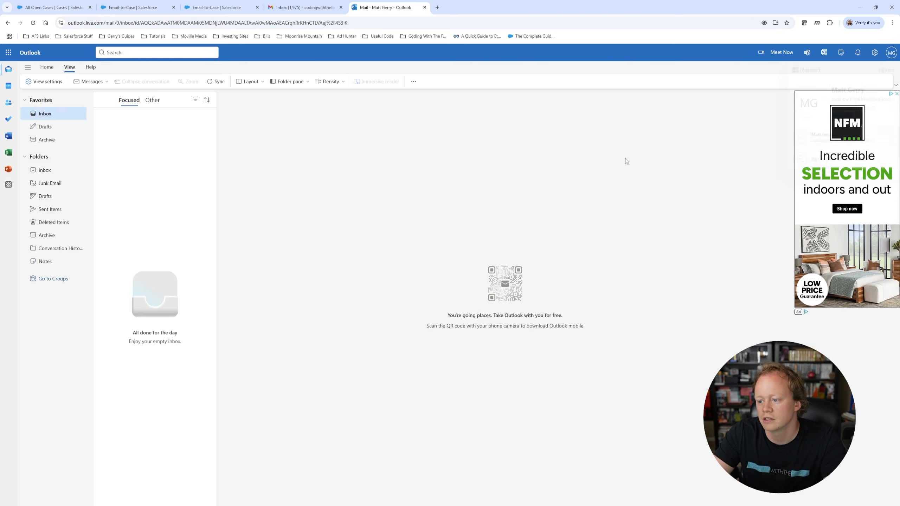
click(887, 57)
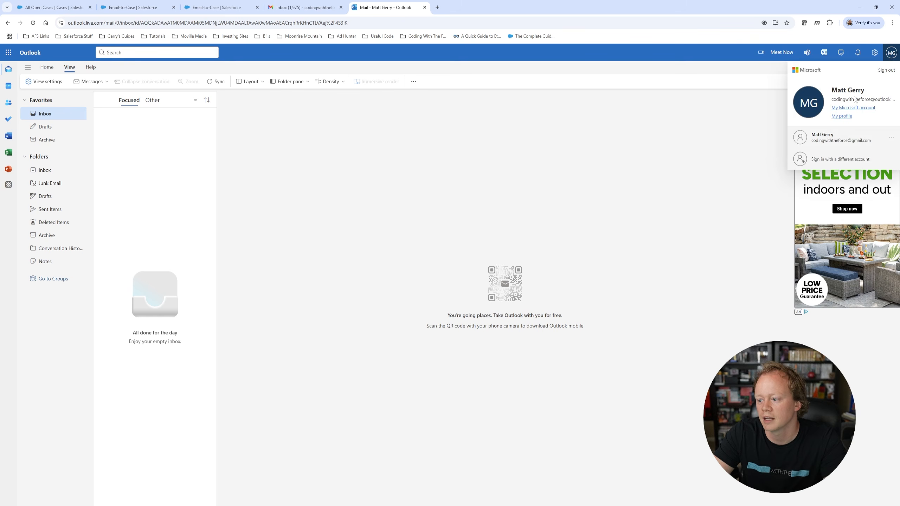
click(647, 169)
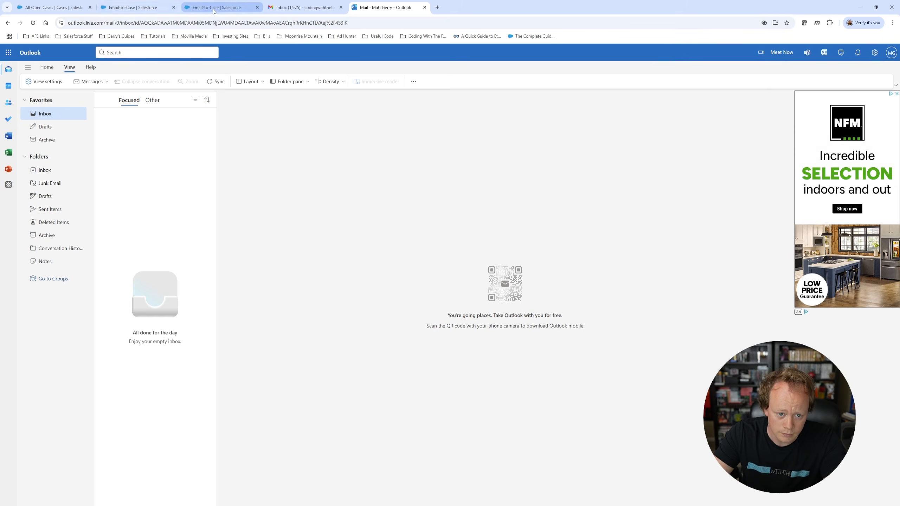
click(183, 8)
click(144, 7)
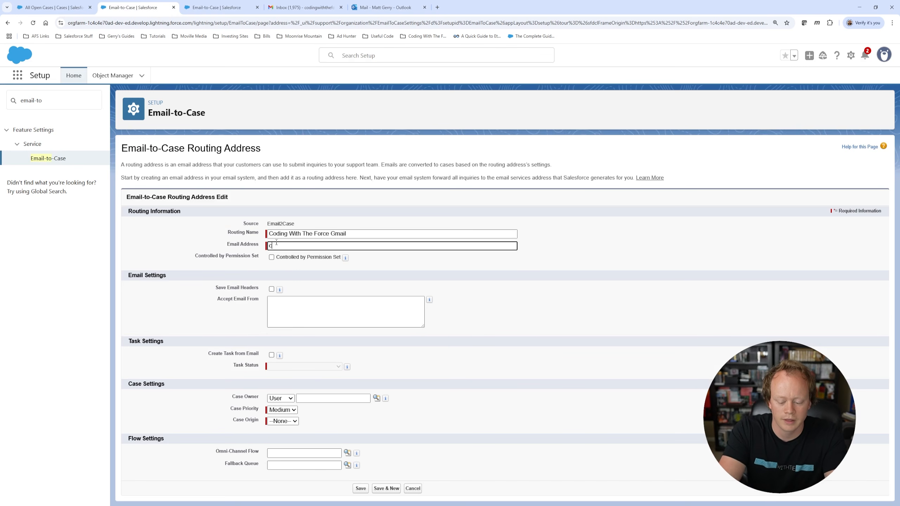
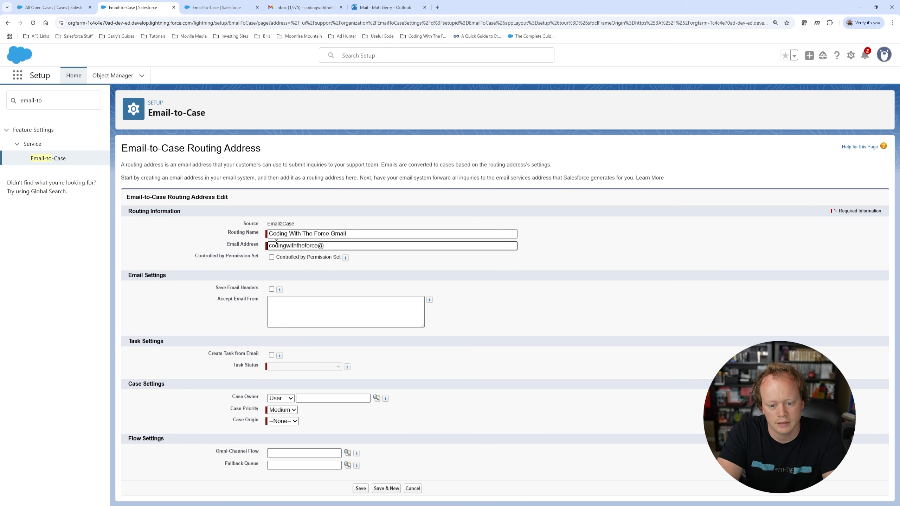
click(338, 235)
double_click(338, 235)
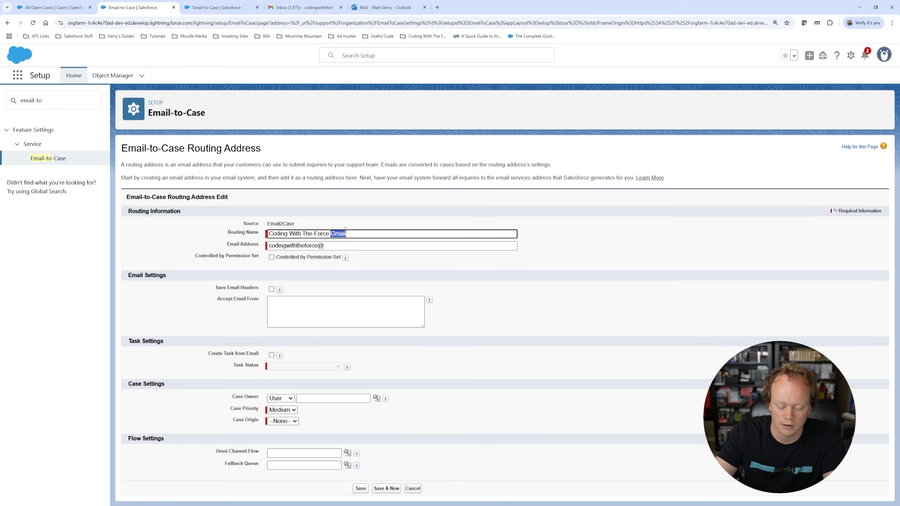
text(Outlook)
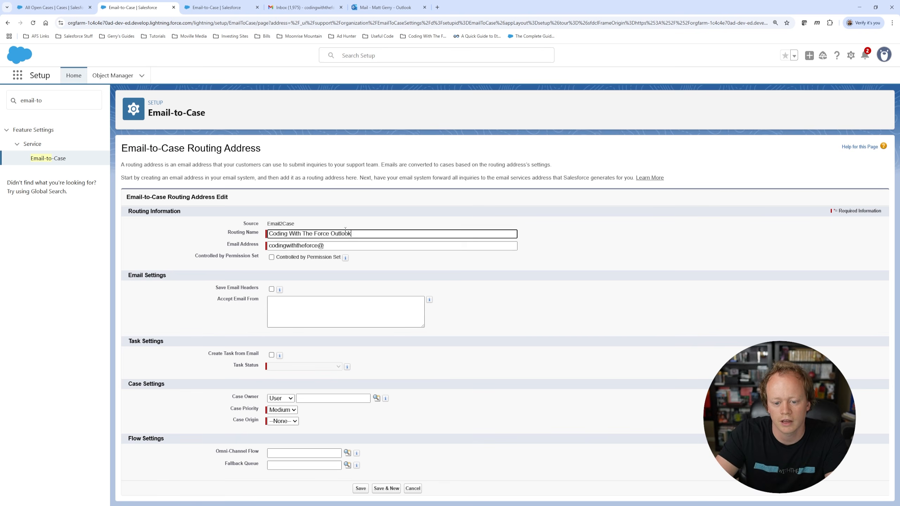
click(337, 245)
text(outl)
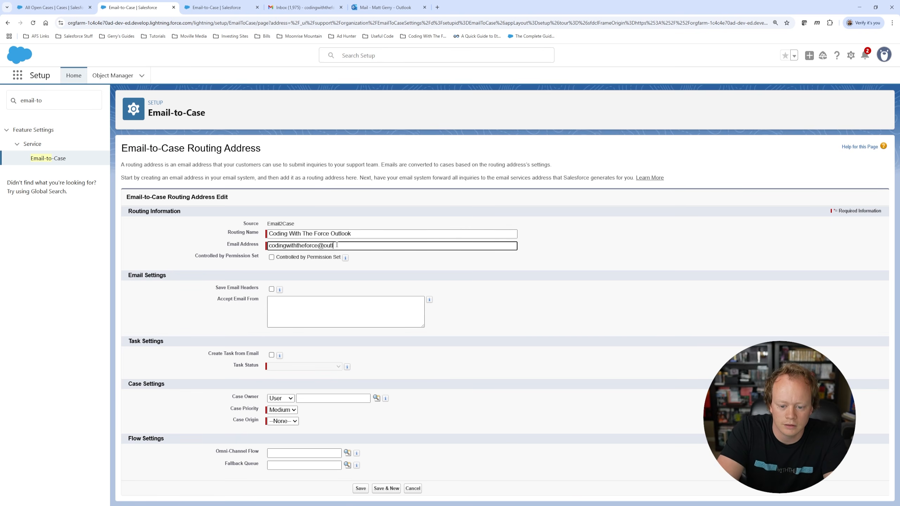
text(ook.com)
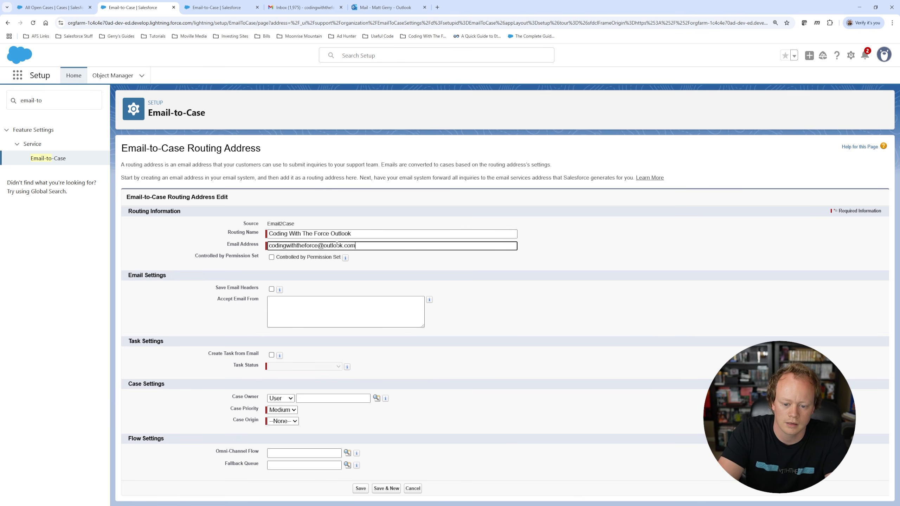
click(385, 256)
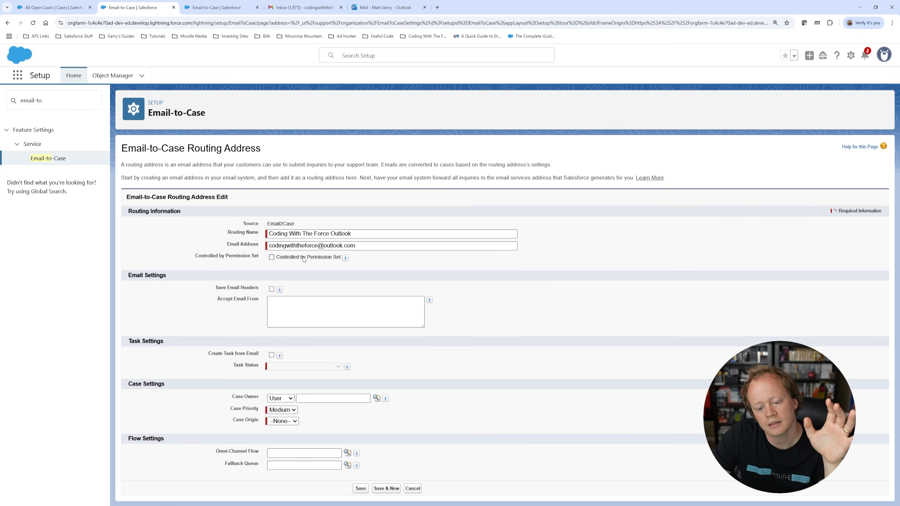
mouse_move(346, 259)
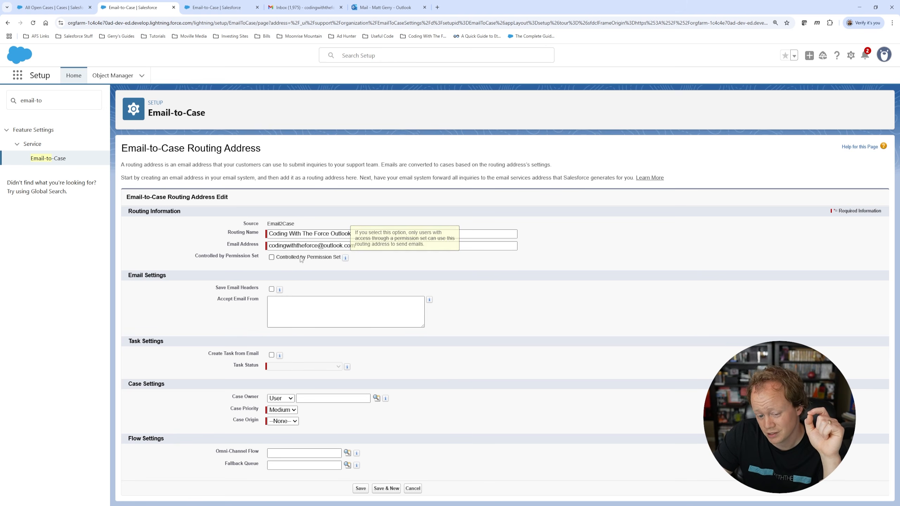
click(271, 257)
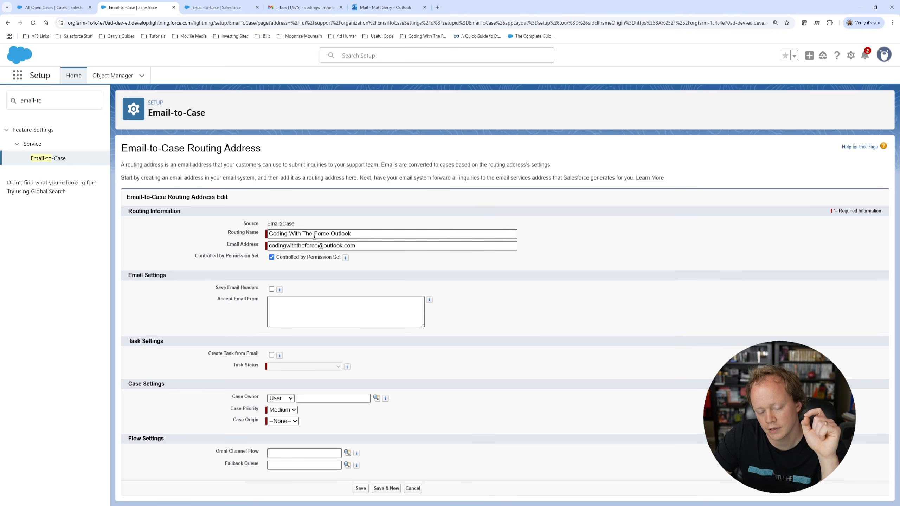
click(271, 257)
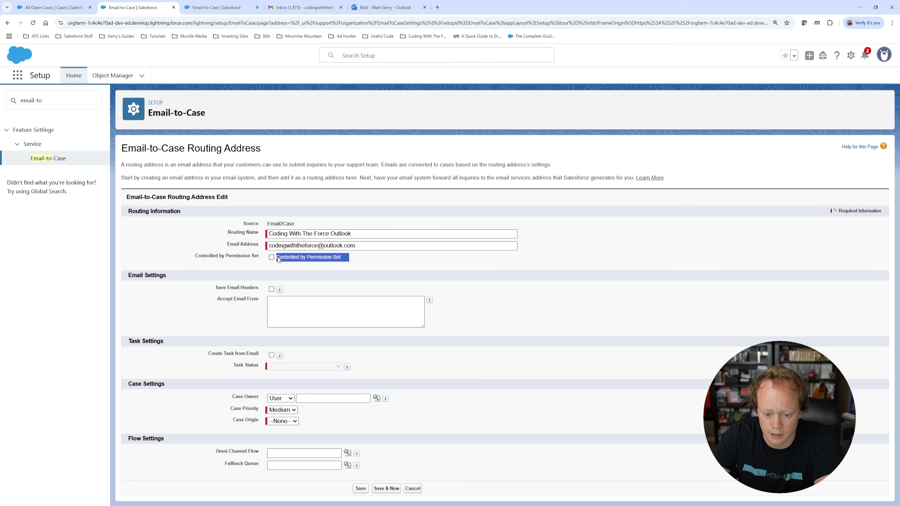
triple_click(226, 289)
click(328, 291)
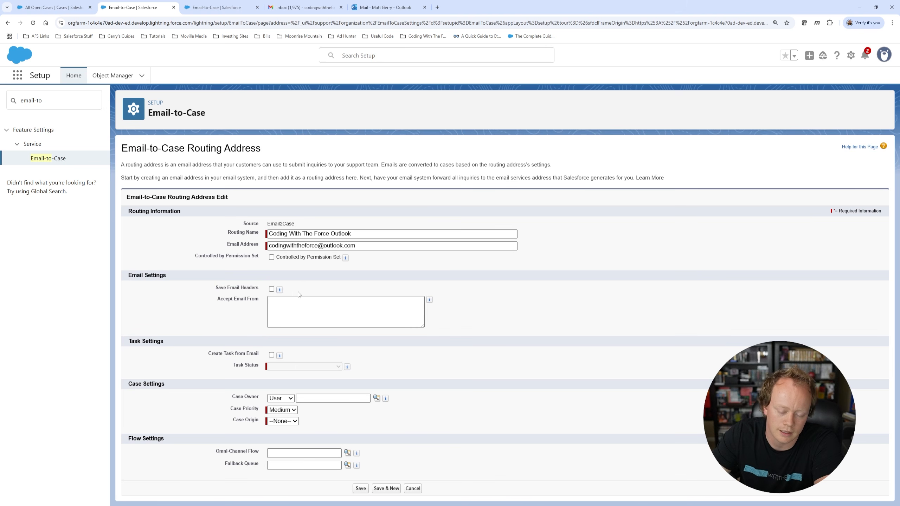
Step: Turn on Save Email Headers for the routing address
click(271, 289)
mouse_move(280, 292)
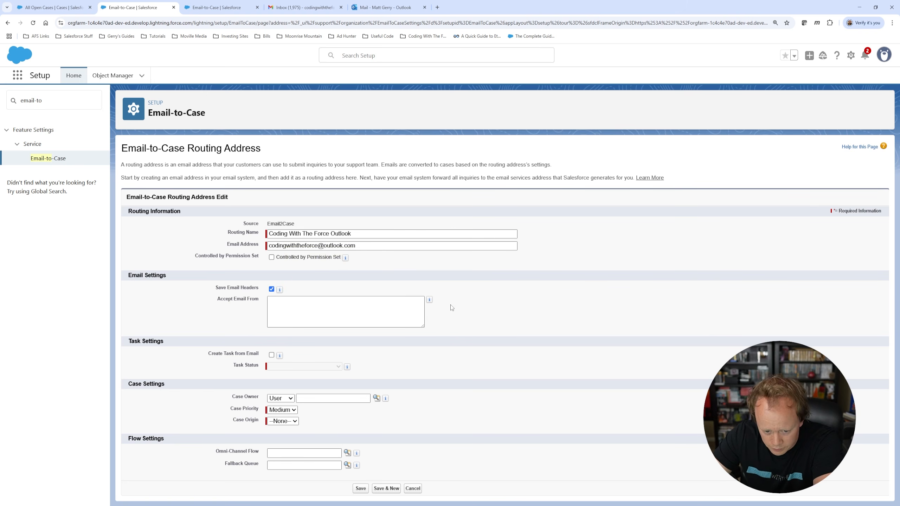
mouse_move(429, 301)
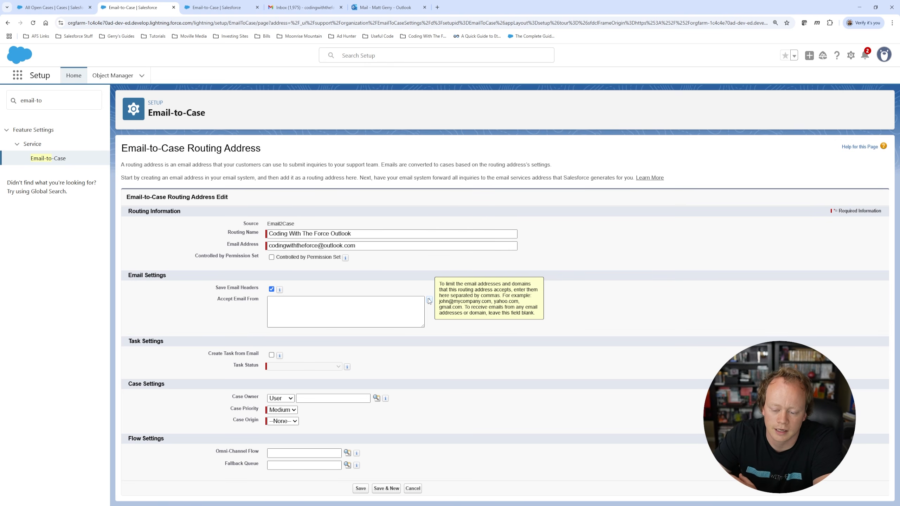
Step: Leave the Accept Email From list empty and shrink its text box
click(273, 304)
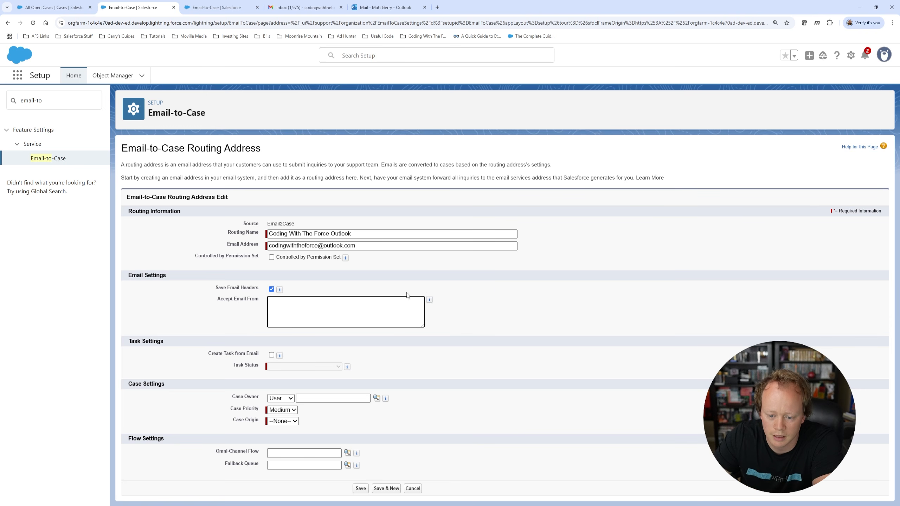
click(507, 315)
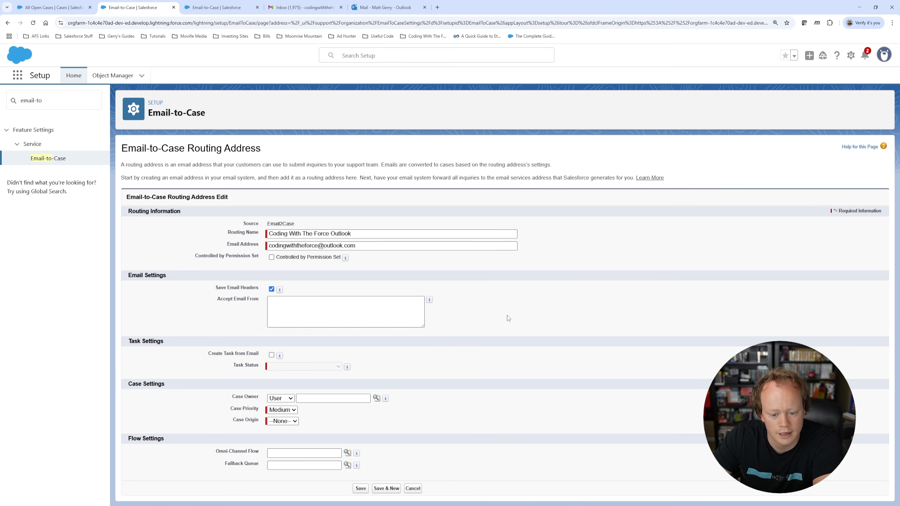
click(269, 306)
click(474, 307)
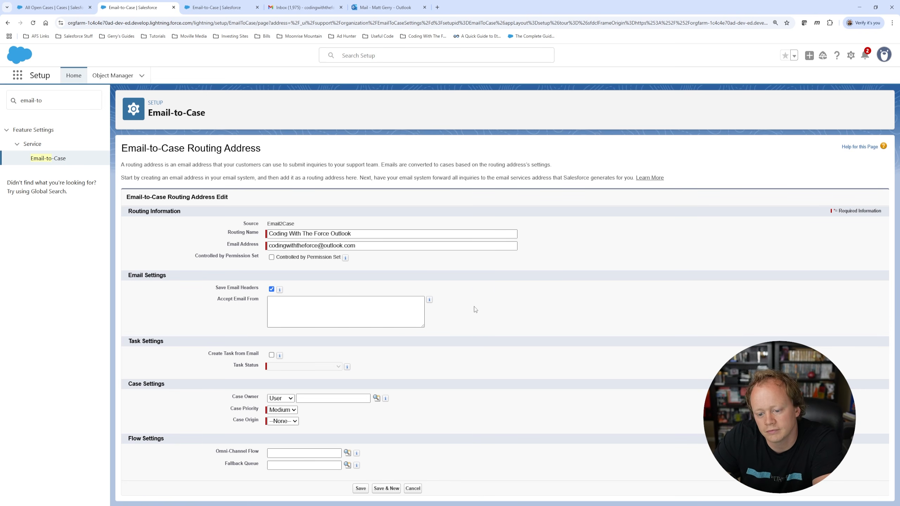
drag(424, 328, 403, 321)
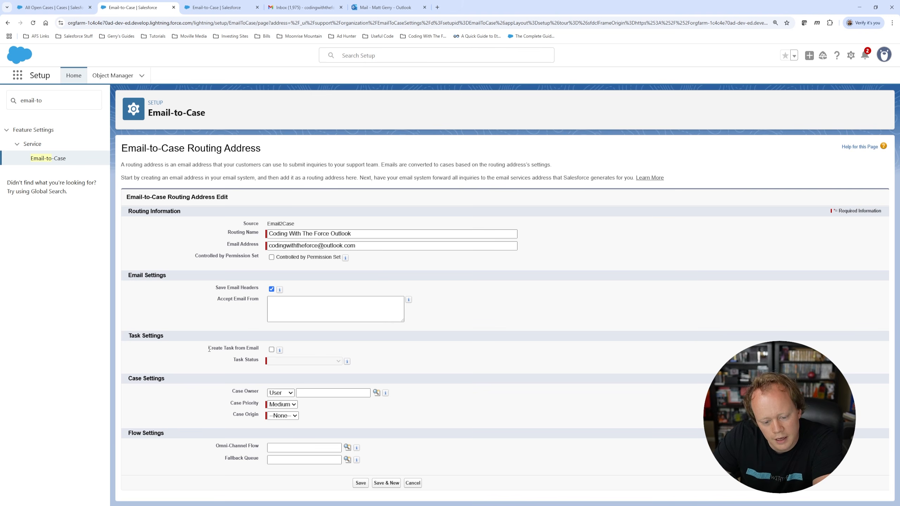
drag(209, 349, 257, 355)
click(350, 354)
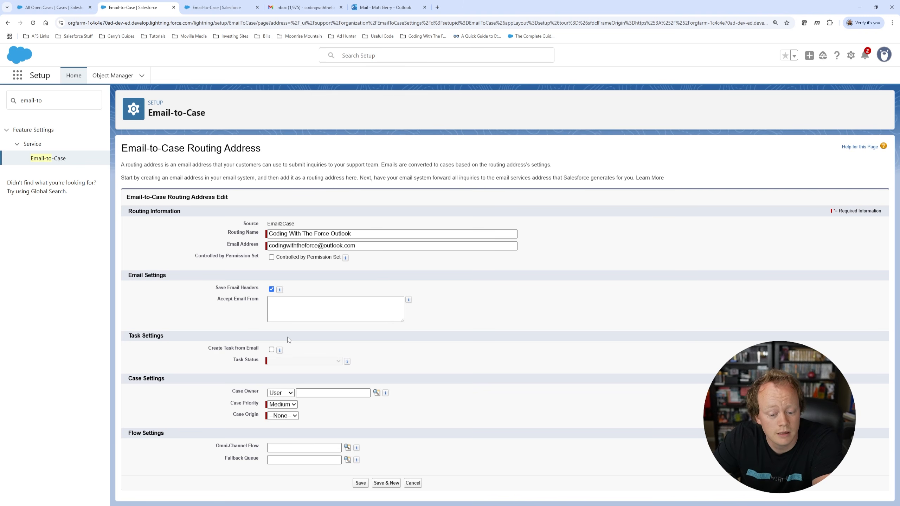
click(271, 350)
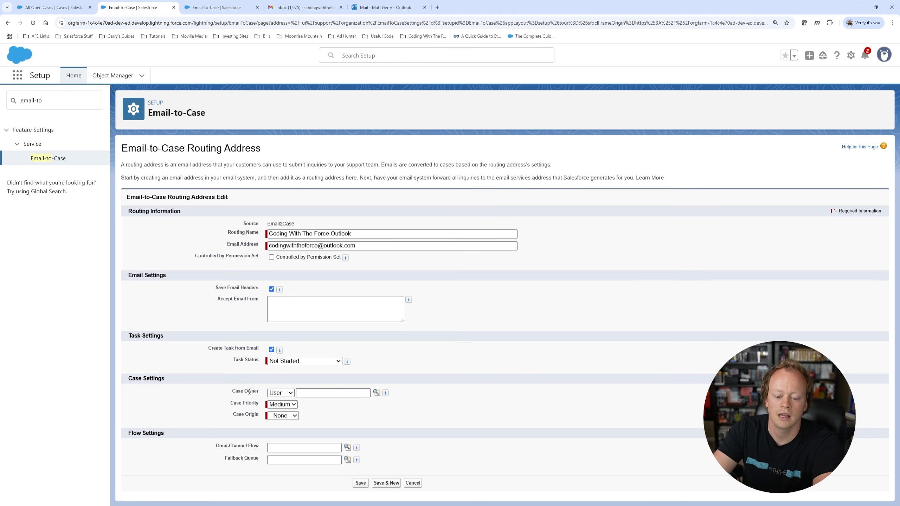
click(280, 393)
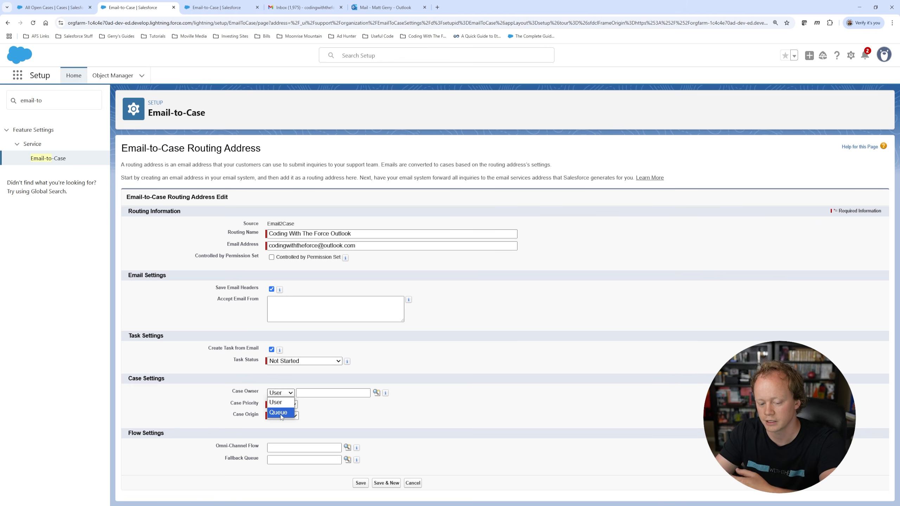
click(278, 402)
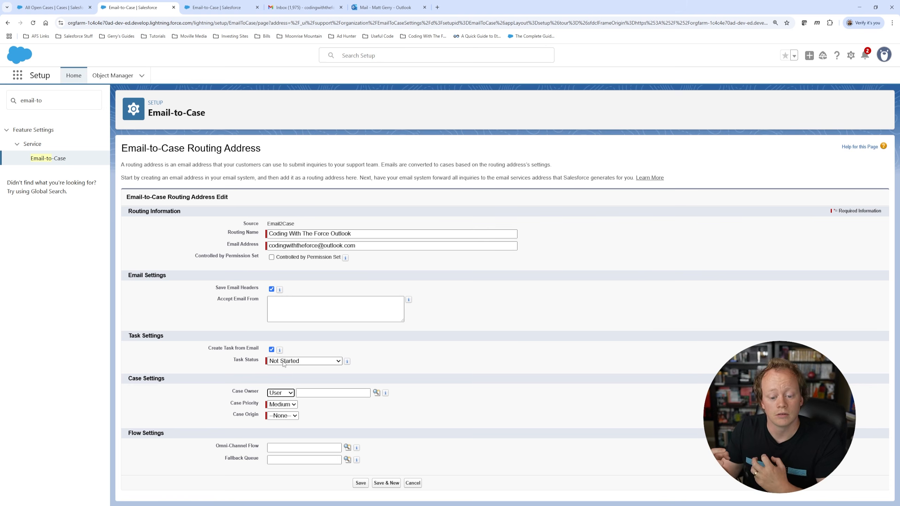
click(283, 361)
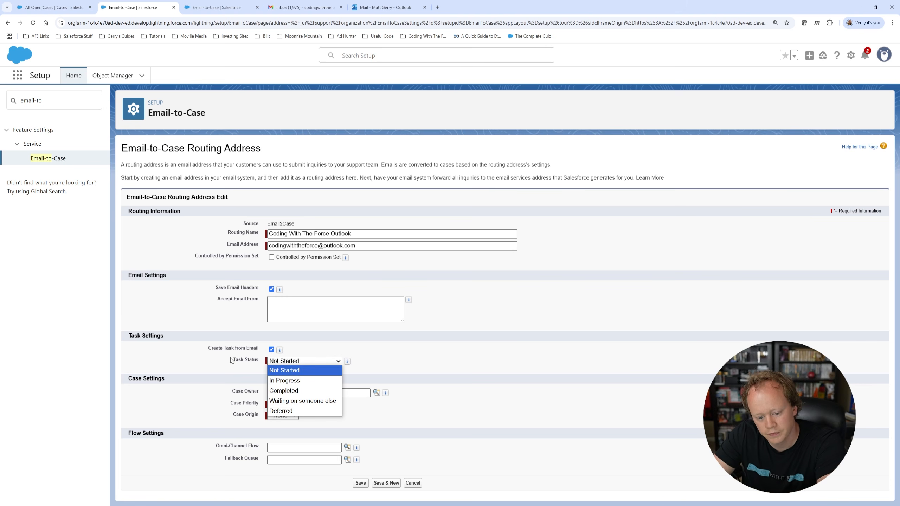
click(246, 357)
triple_click(239, 349)
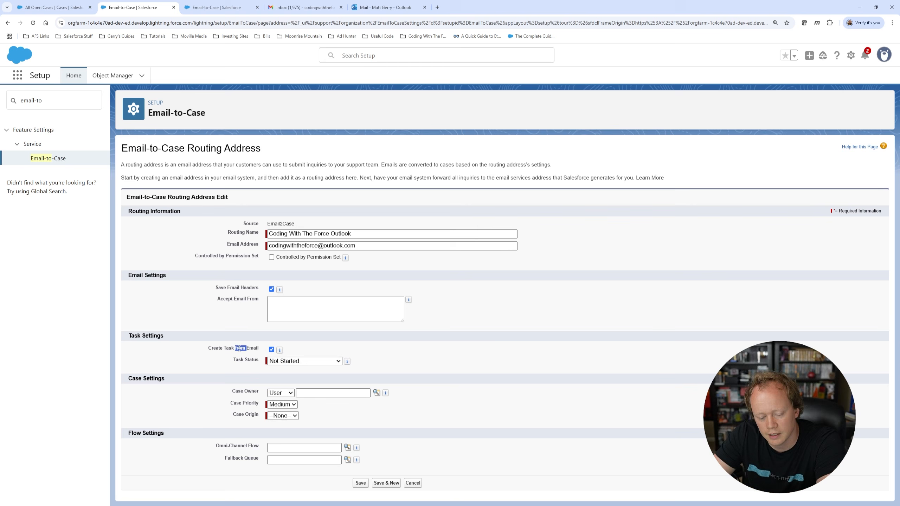
click(344, 348)
mouse_move(346, 362)
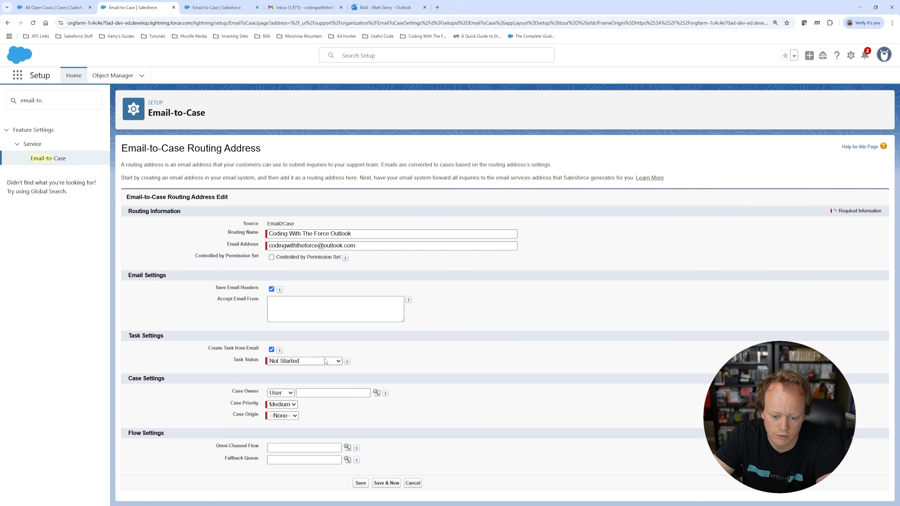
click(282, 392)
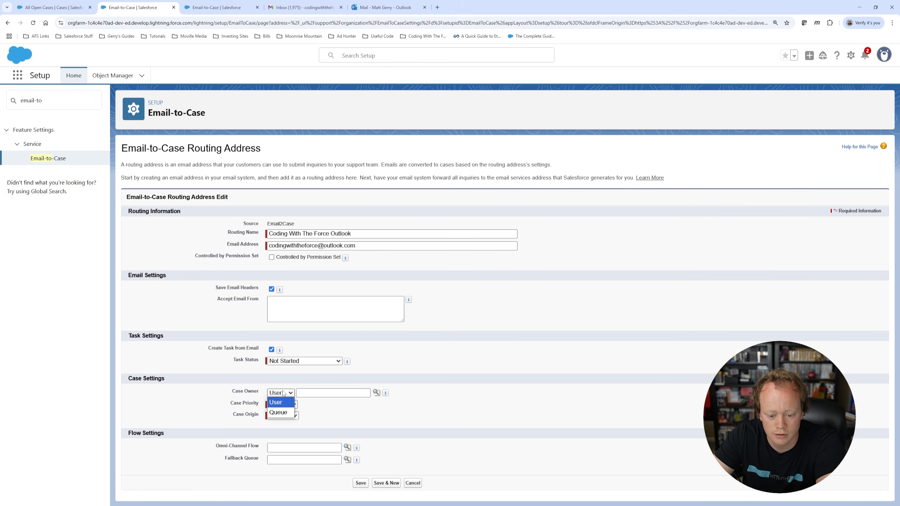
click(210, 388)
click(285, 362)
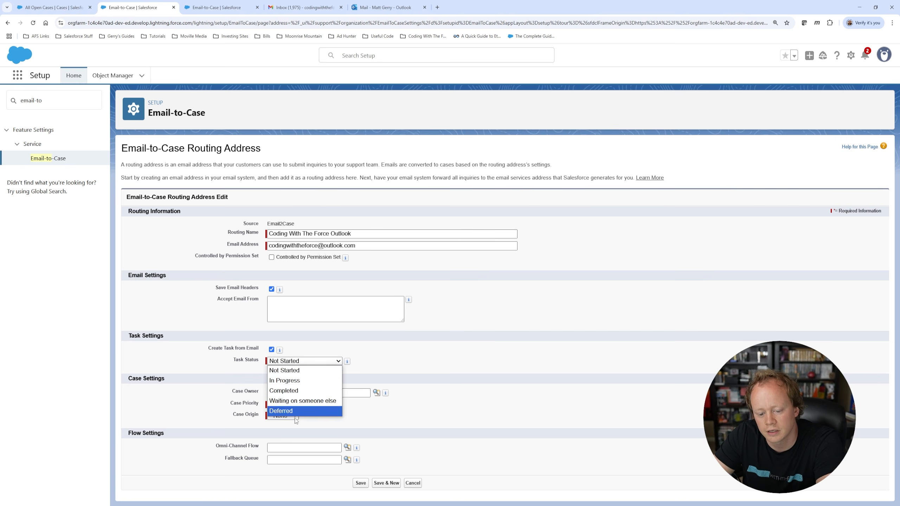
click(291, 369)
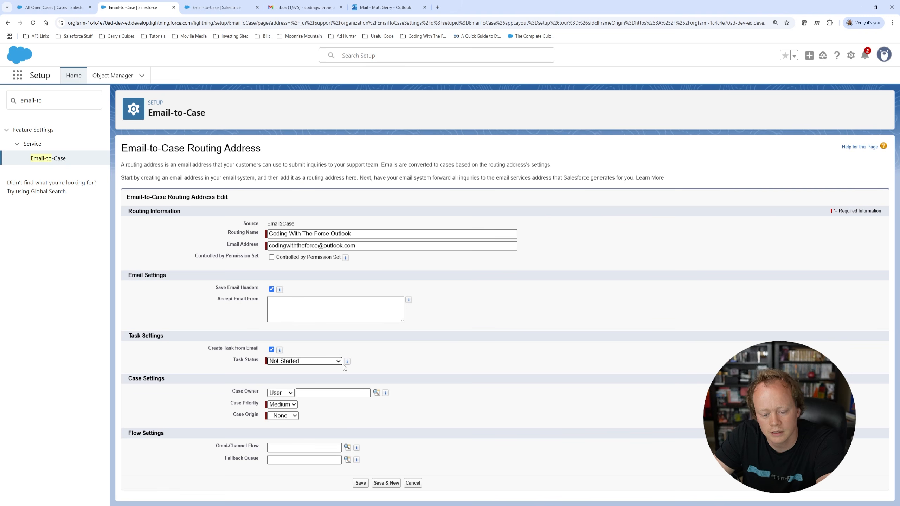
click(295, 362)
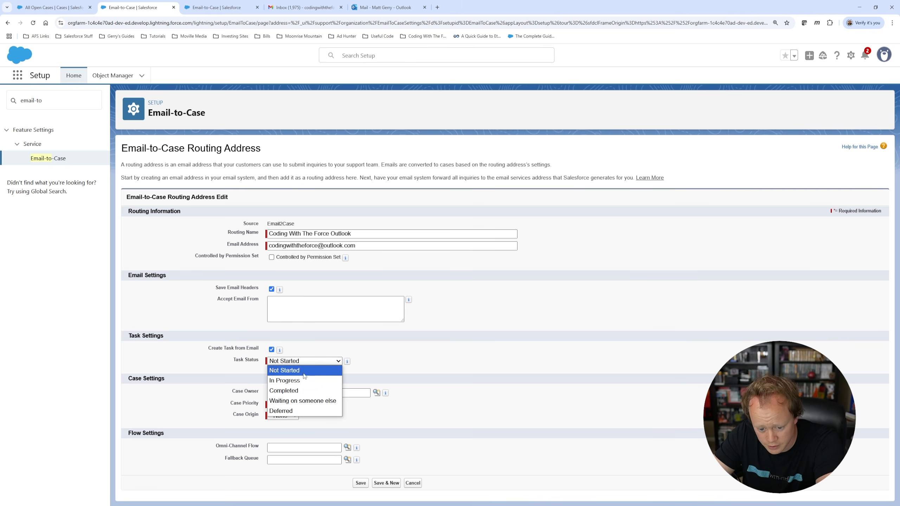
click(307, 363)
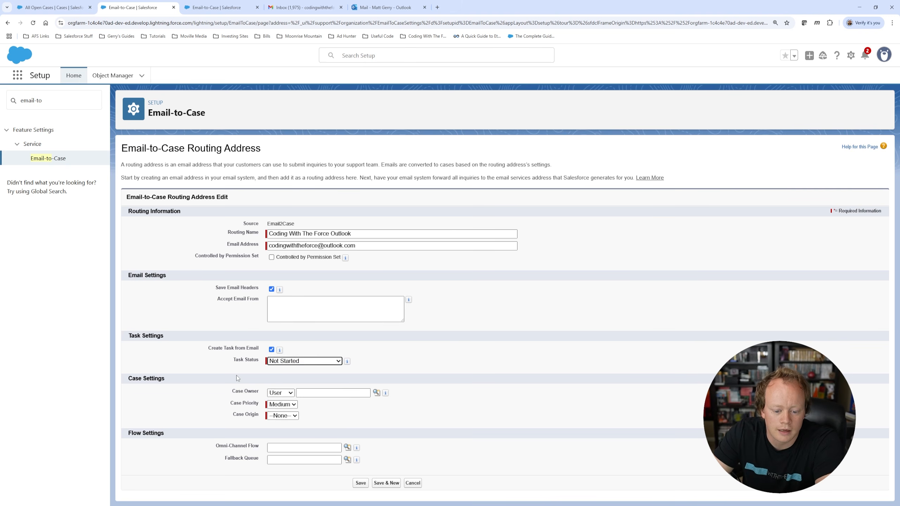
click(281, 393)
click(281, 402)
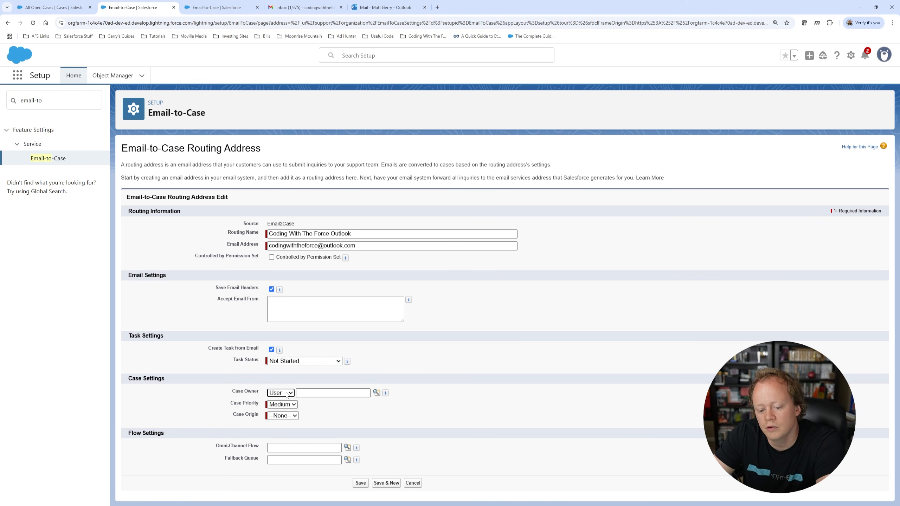
click(285, 393)
click(287, 394)
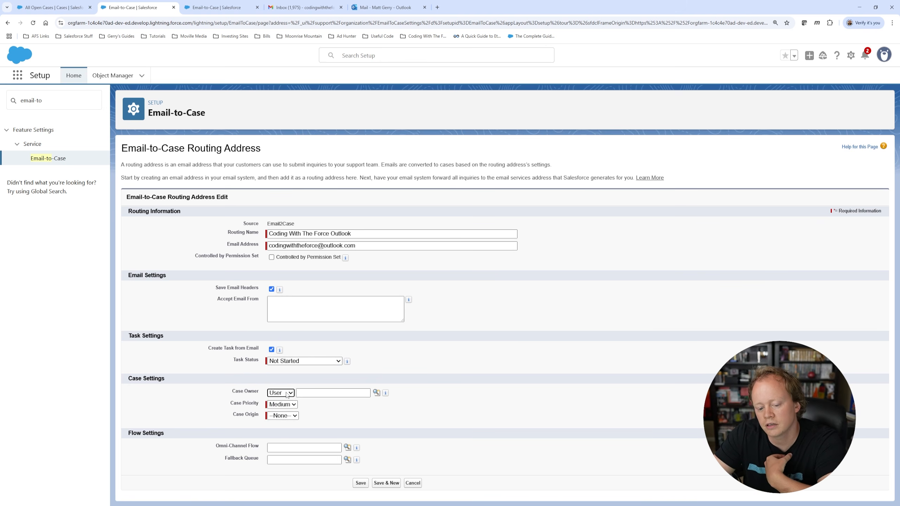
click(287, 395)
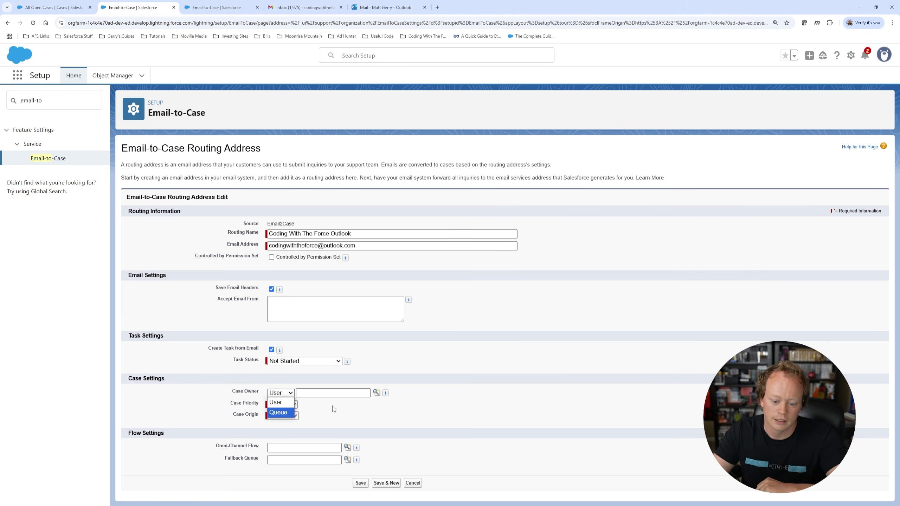
Step: Keep Case Owner type as User and pick the demo user, found by name search, as owner
click(280, 401)
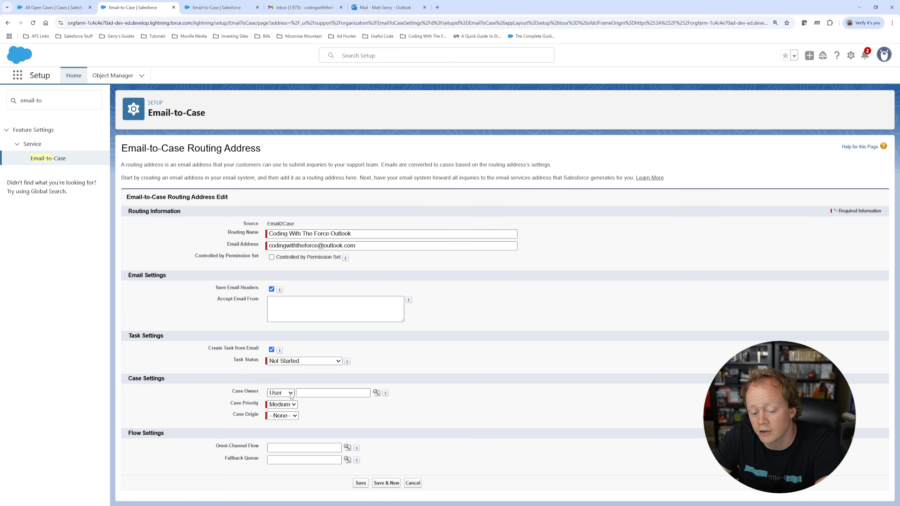
click(375, 393)
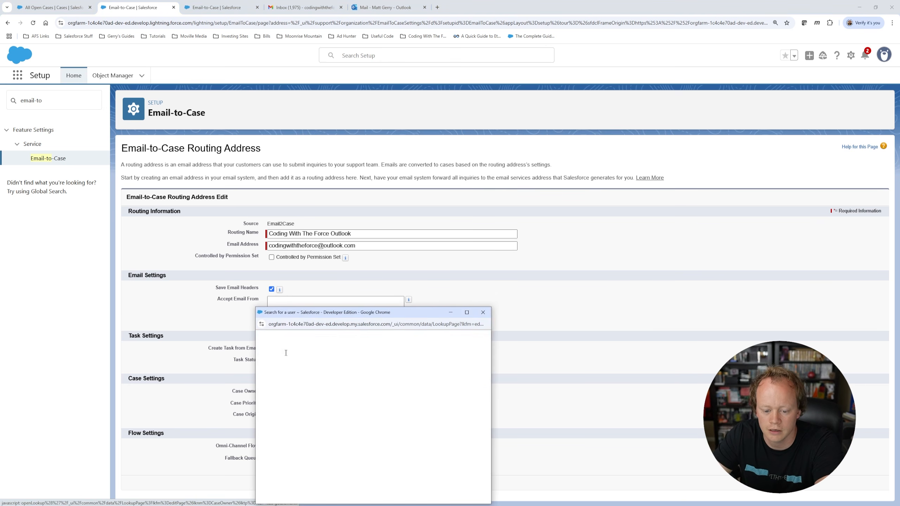
drag(297, 313, 348, 216)
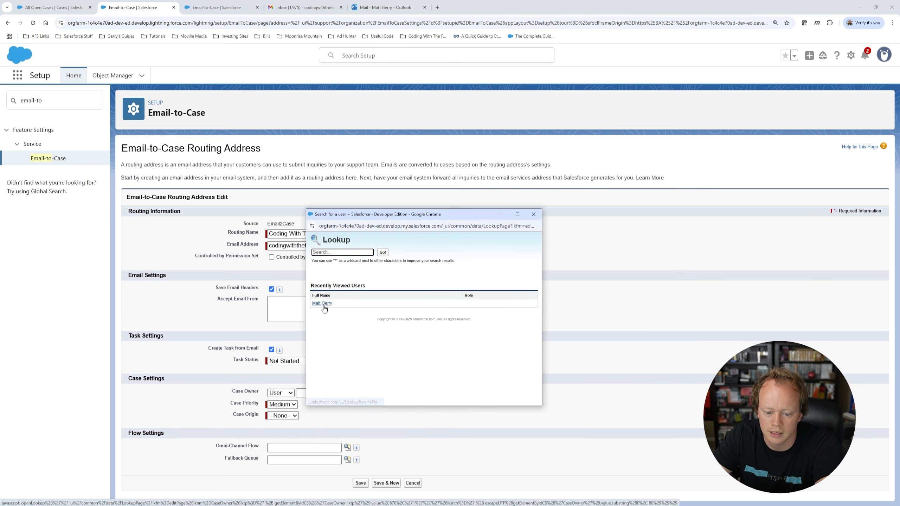
click(331, 252)
text(M)
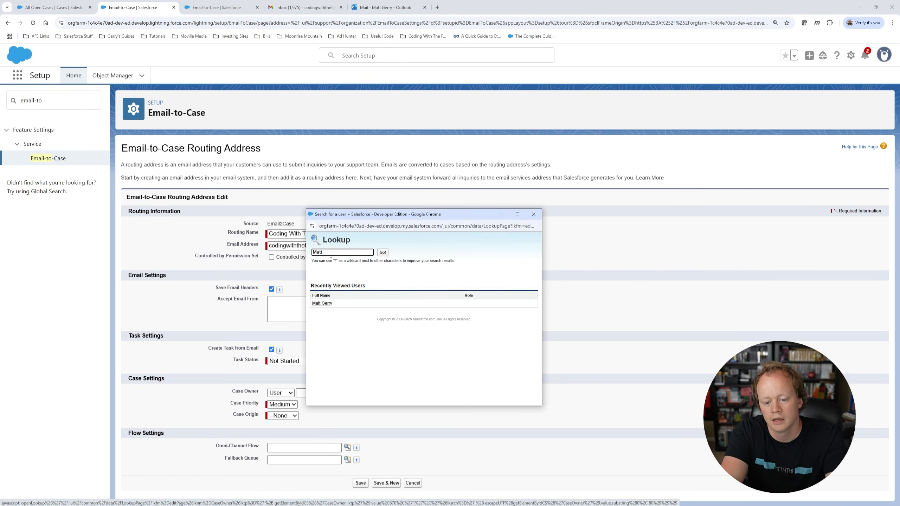
text(att)
click(383, 252)
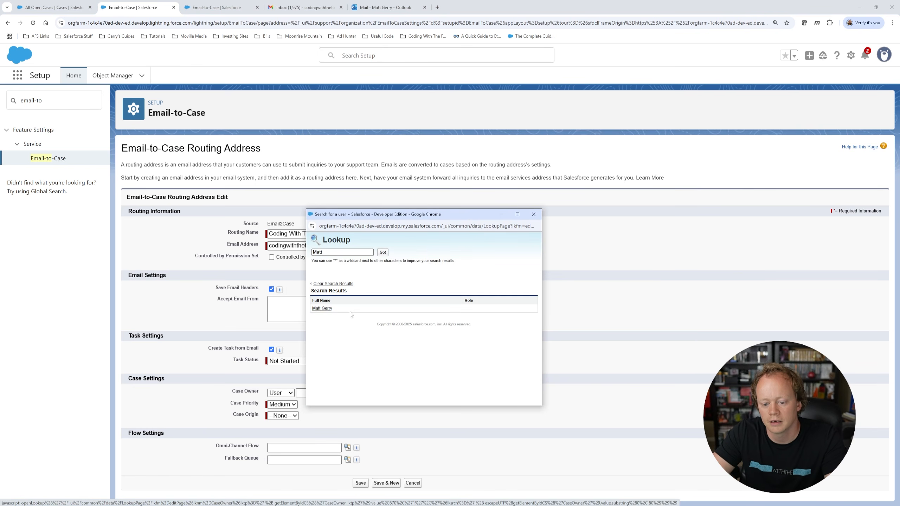
click(323, 308)
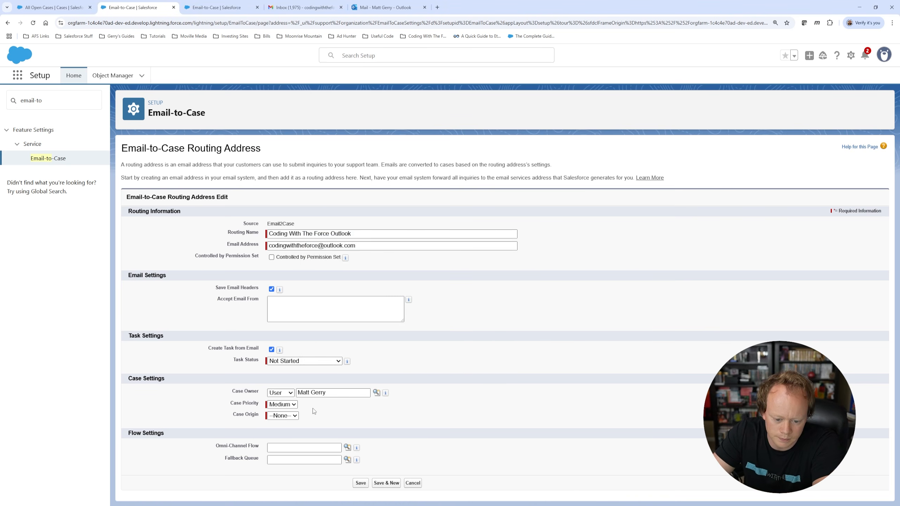
Step: Leave Case Priority at Medium and set Case Origin to Email
click(287, 405)
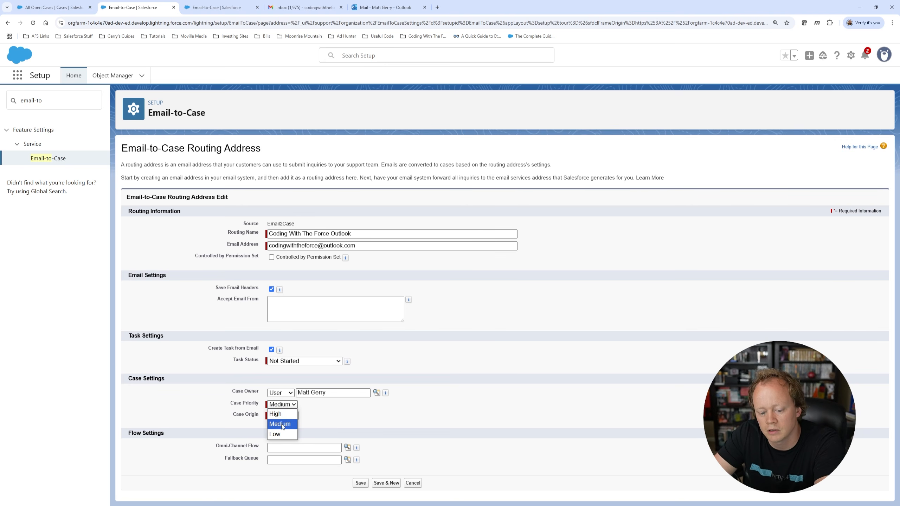
click(282, 427)
click(290, 417)
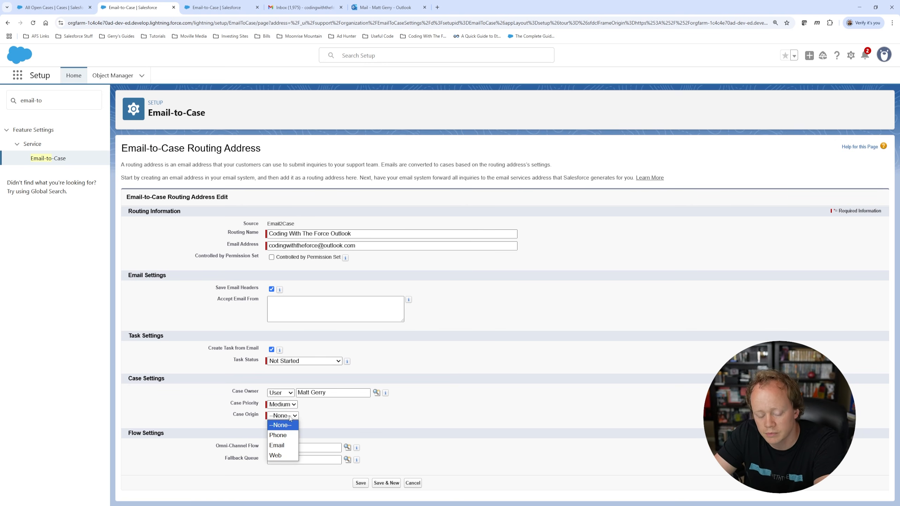
click(289, 445)
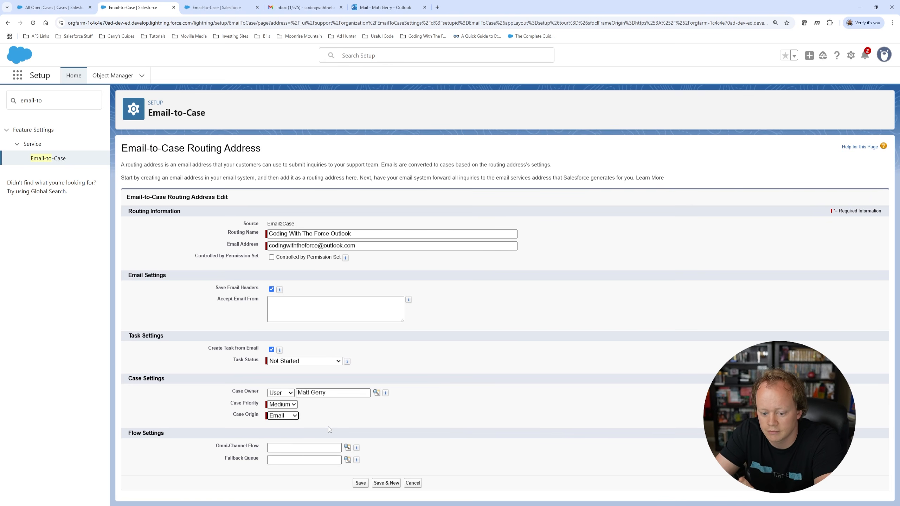
click(293, 417)
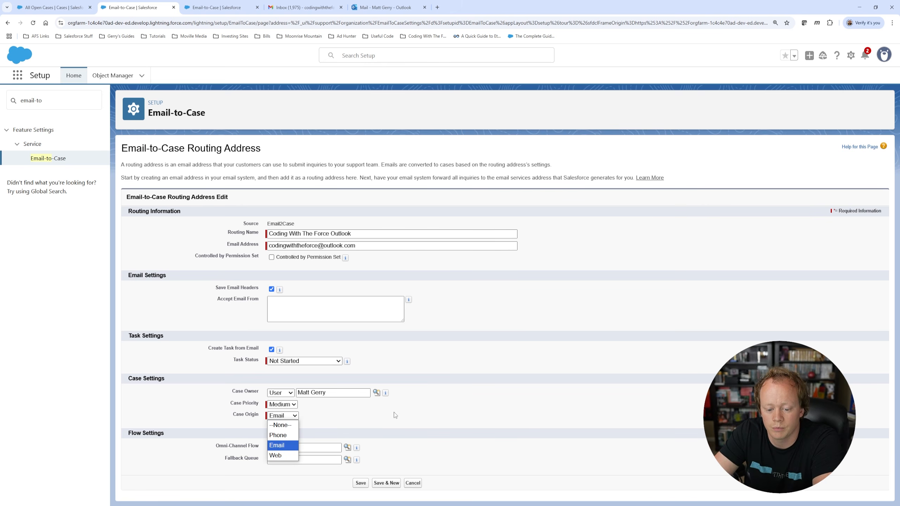
click(297, 418)
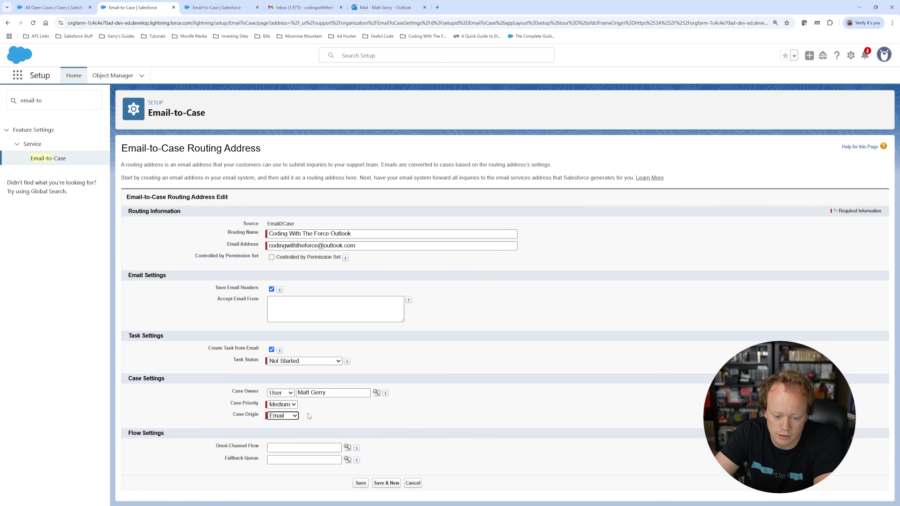
click(375, 416)
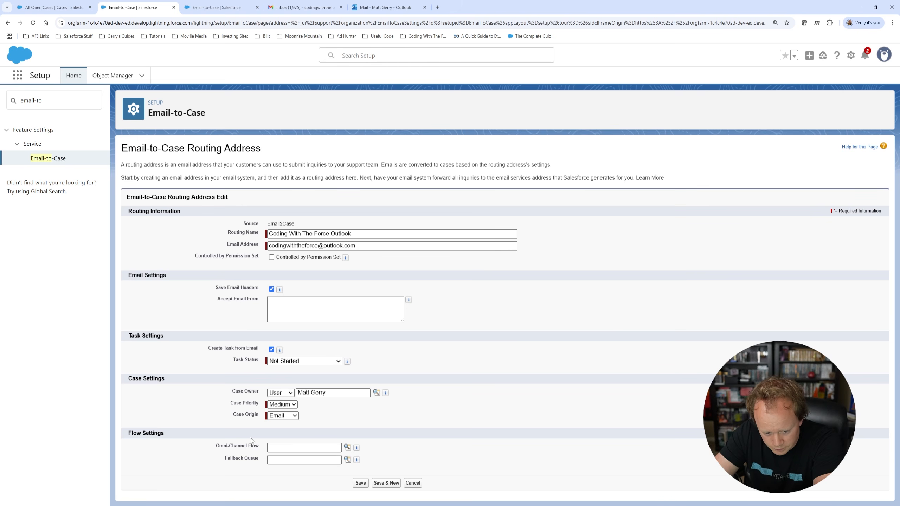
drag(129, 434, 184, 437)
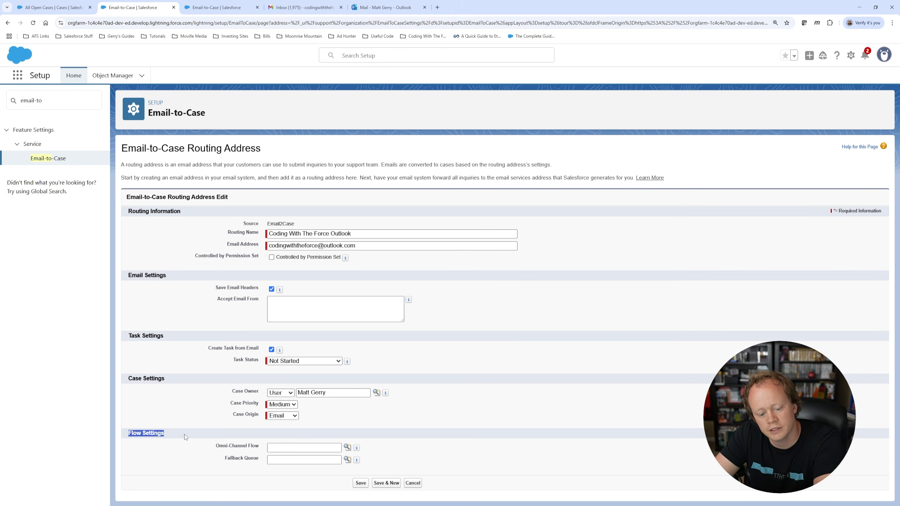
double_click(201, 454)
click(207, 452)
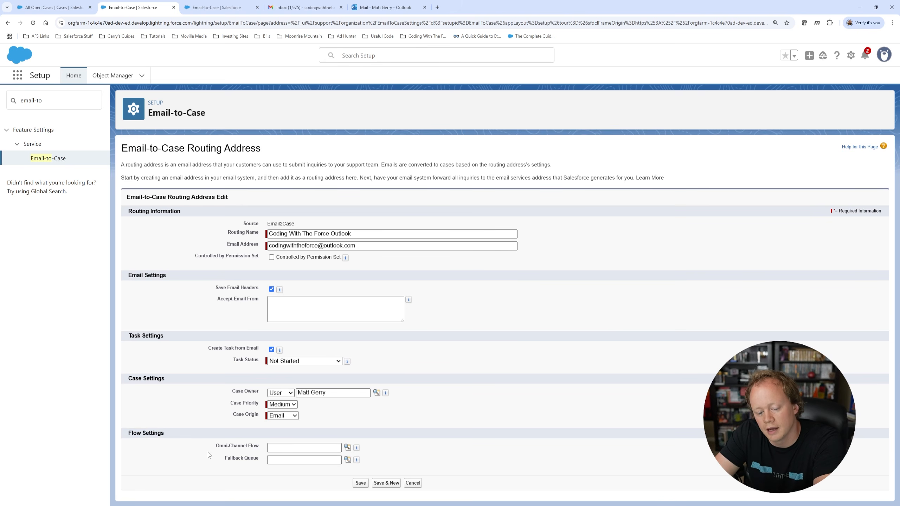
drag(214, 451, 258, 457)
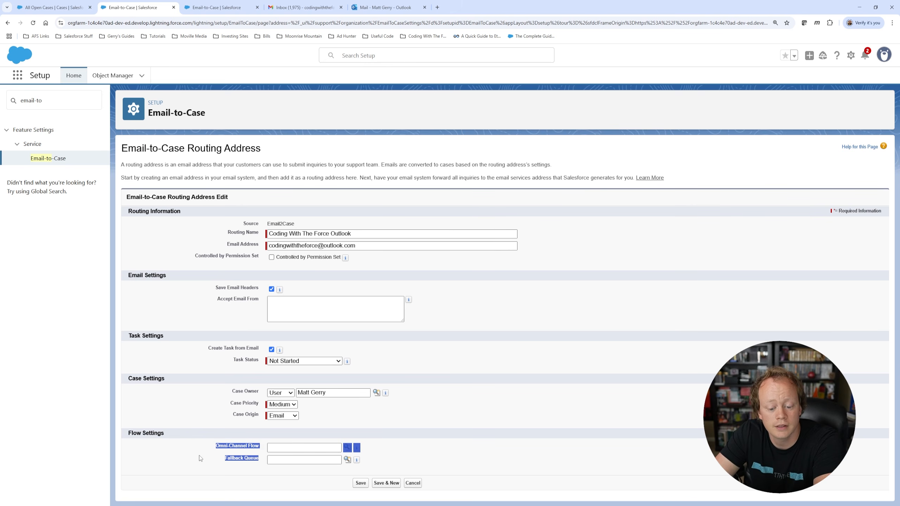
click(213, 450)
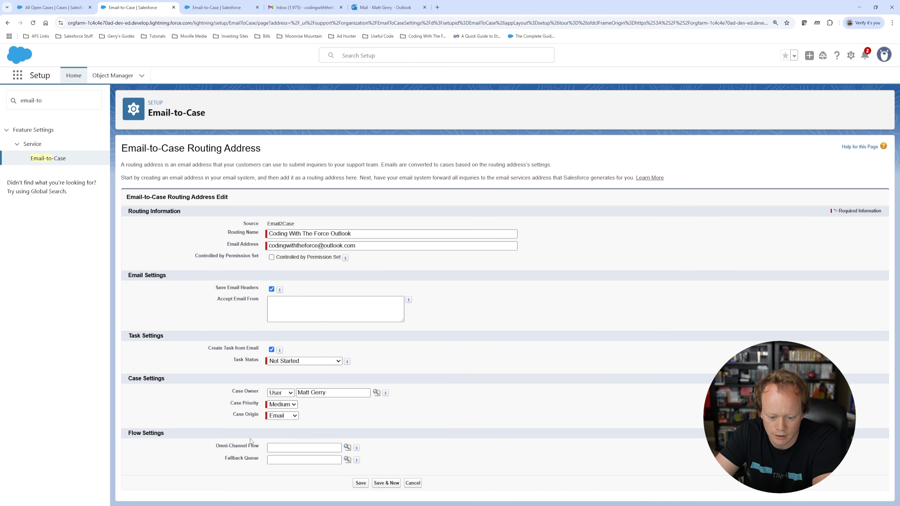
drag(126, 434, 259, 459)
click(258, 458)
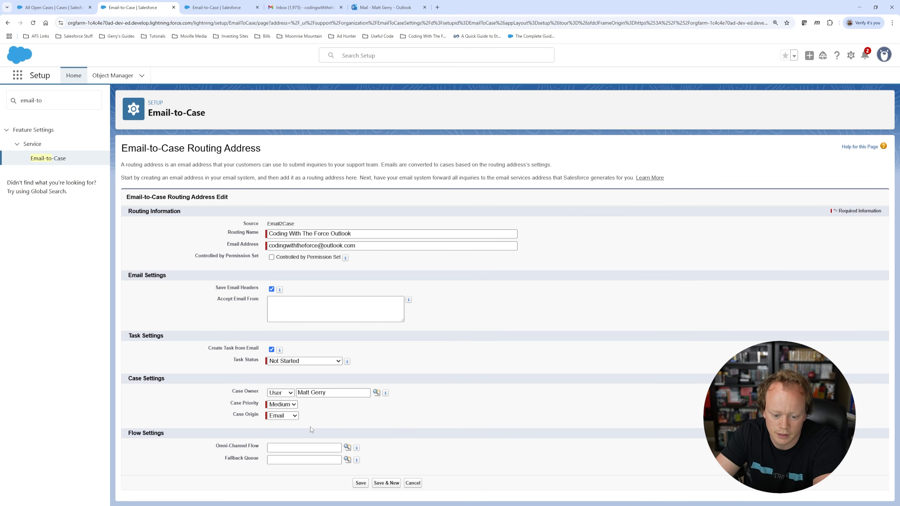
Step: Save the routing address and select its generated Email Services Address to copy it
click(361, 484)
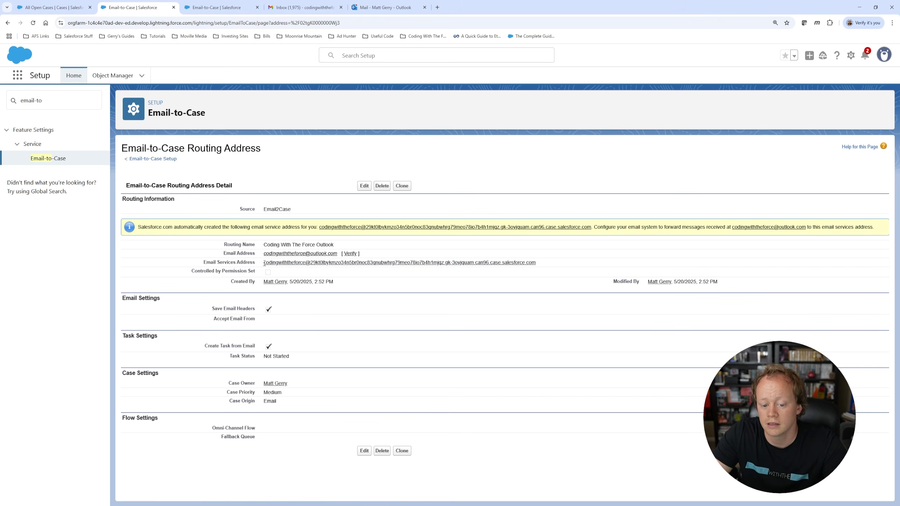
drag(264, 266, 545, 262)
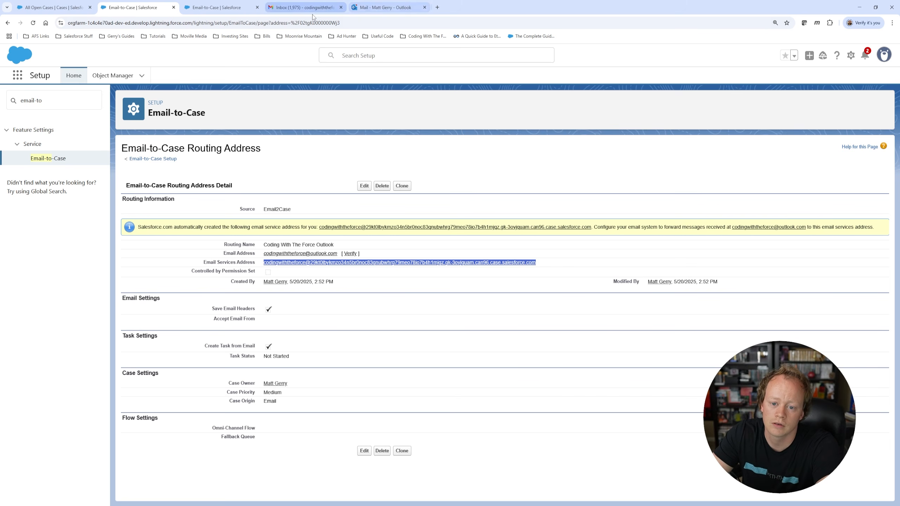
click(367, 13)
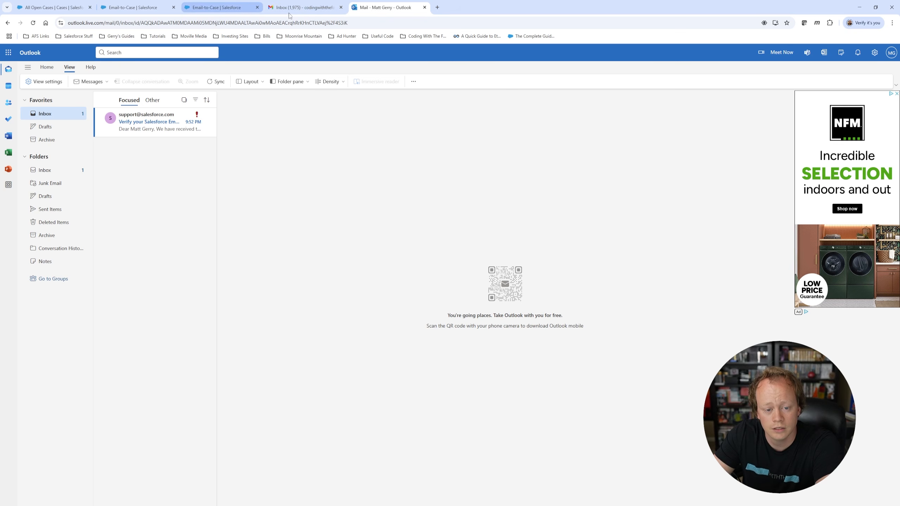
click(204, 14)
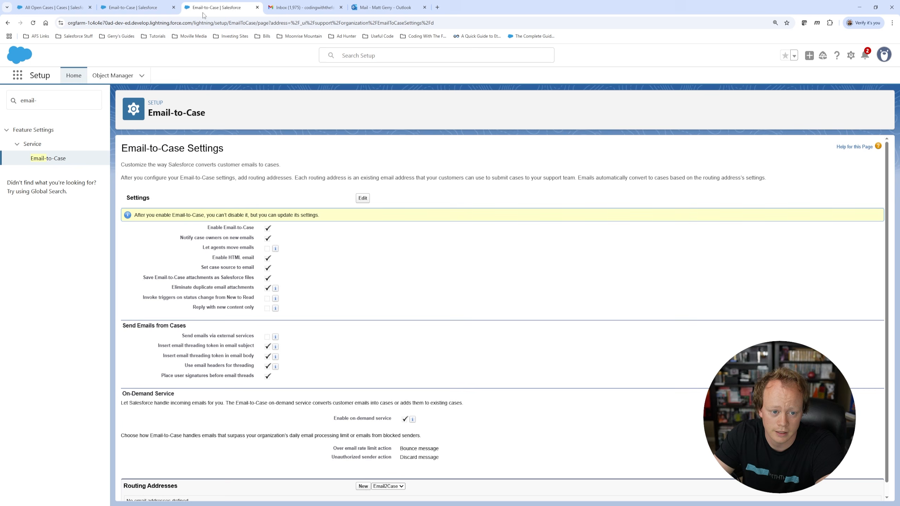
click(131, 7)
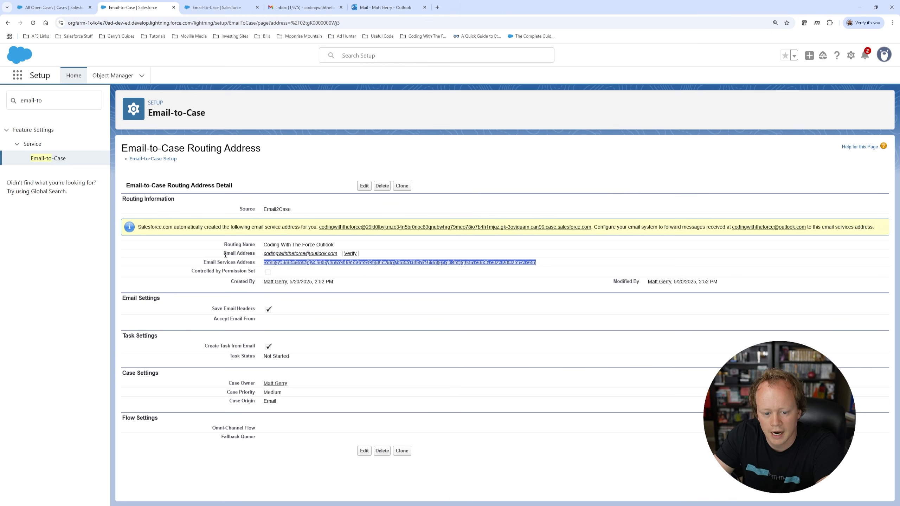
drag(223, 253, 374, 255)
click(375, 254)
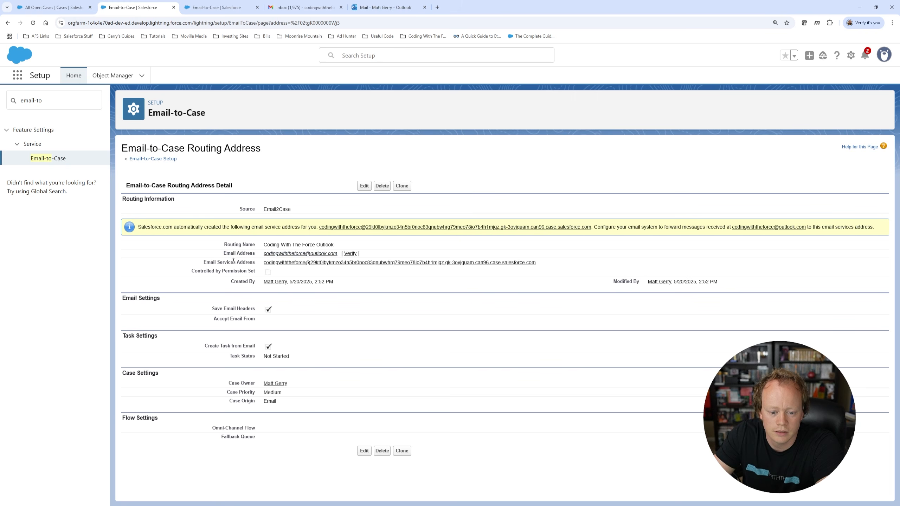
Step: Open the 'Verify your Salesforce Email Routing Address' email in Outlook and confirm the verification link
click(378, 8)
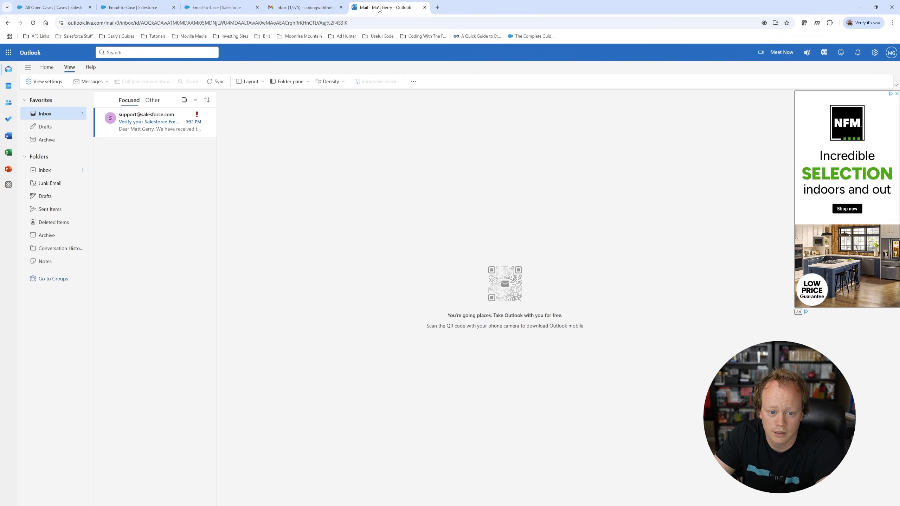
click(140, 129)
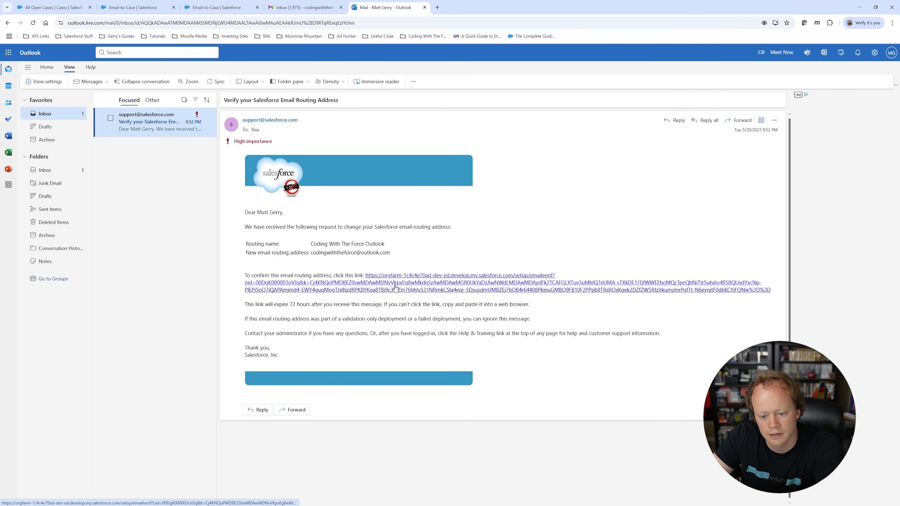
click(396, 288)
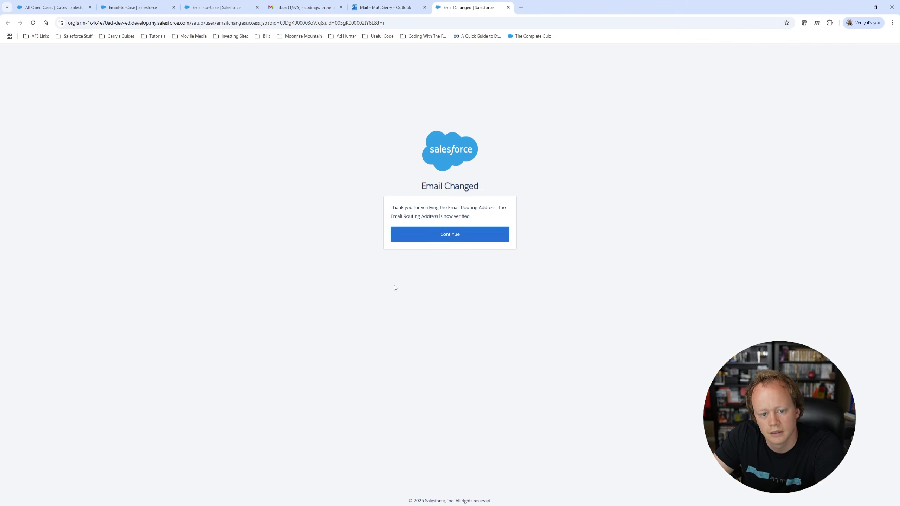
click(468, 235)
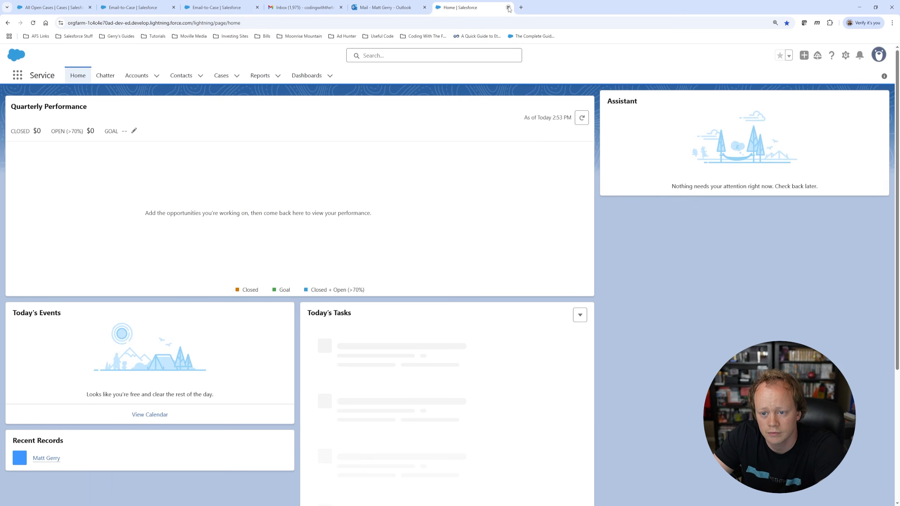
Step: Close the Salesforce home tab and open Outlook's Mail > Forwarding settings
click(508, 7)
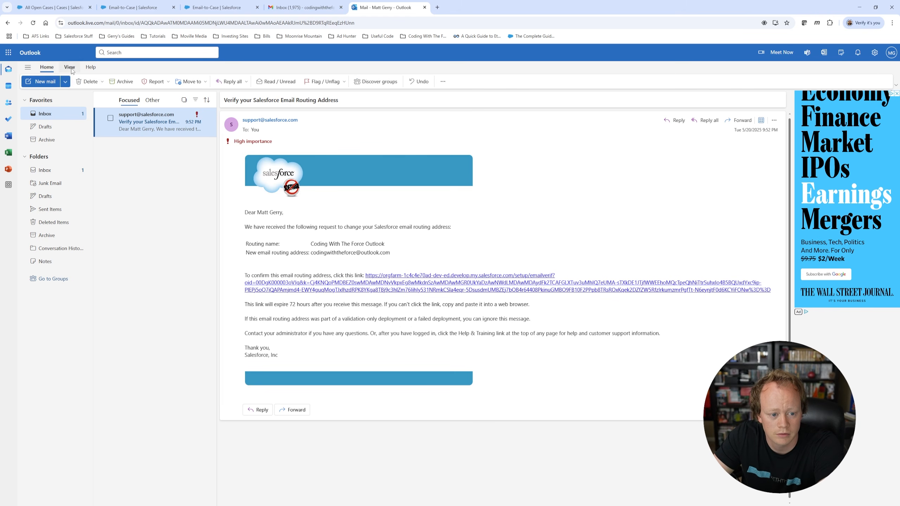
click(45, 82)
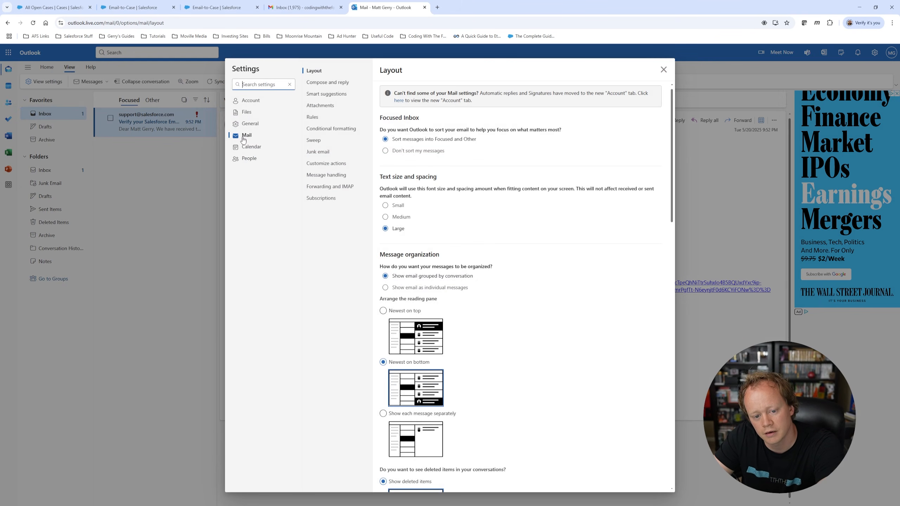
click(310, 187)
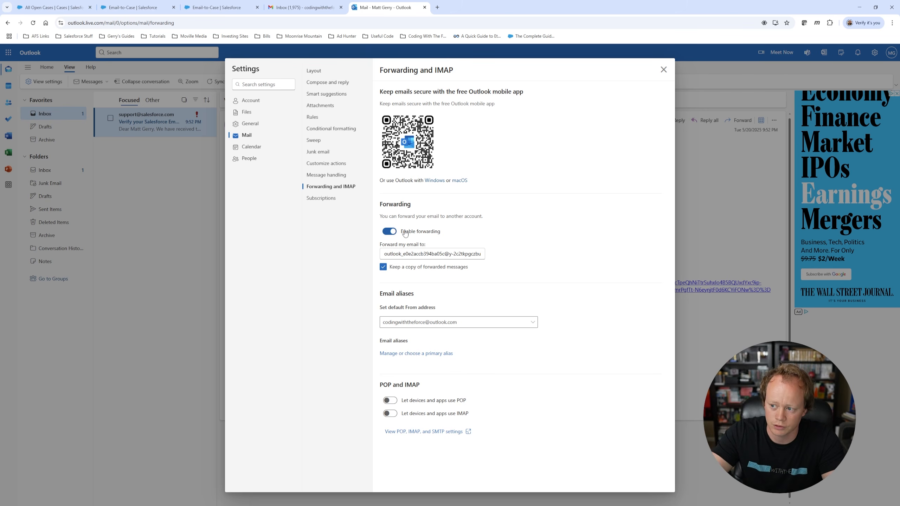
Step: Replace the forwarding address with the pasted Salesforce Email Services Address and check it matches
triple_click(403, 253)
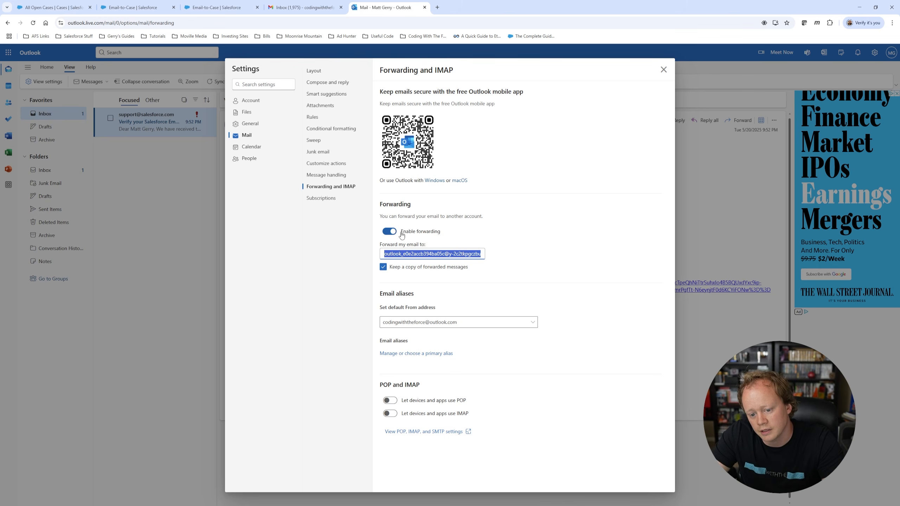
key(ctrl+v)
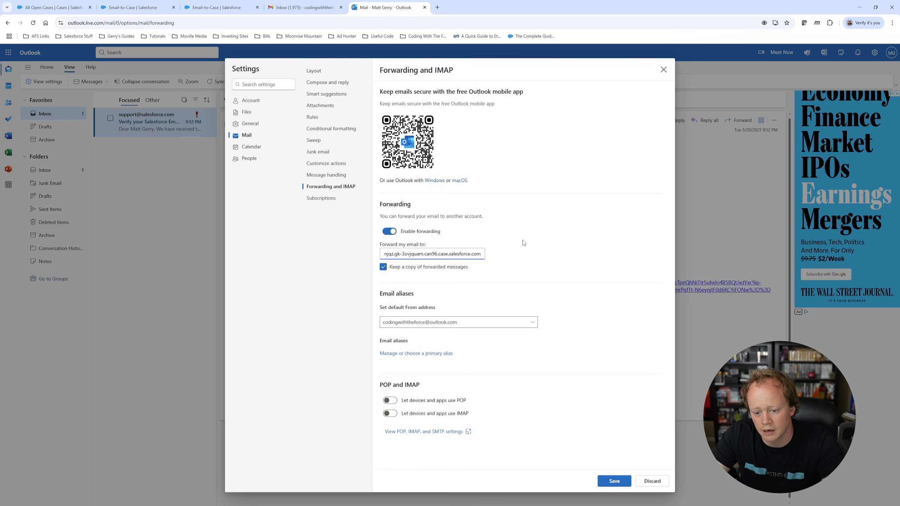
triple_click(407, 253)
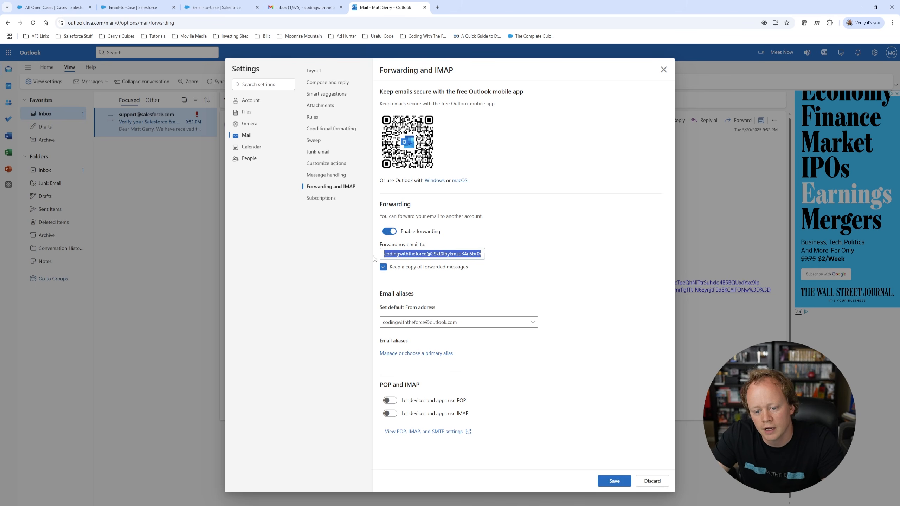
click(195, 9)
click(144, 7)
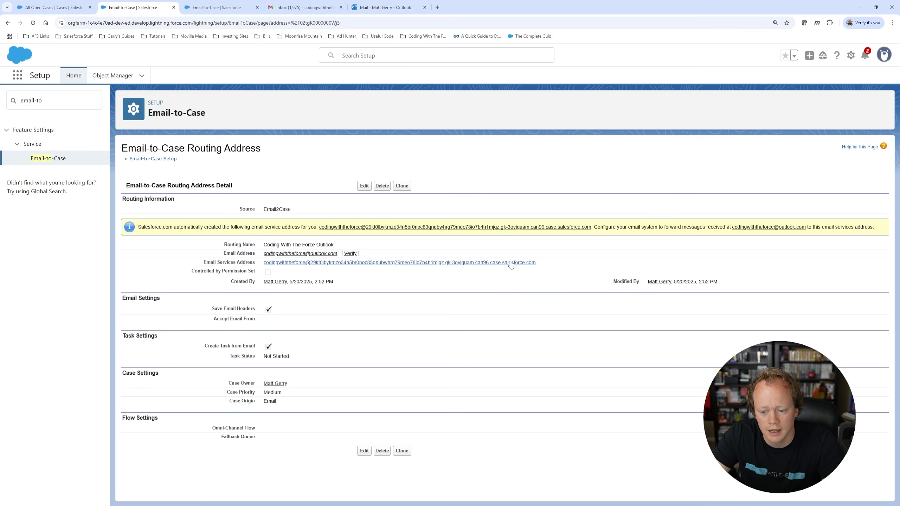
click(386, 7)
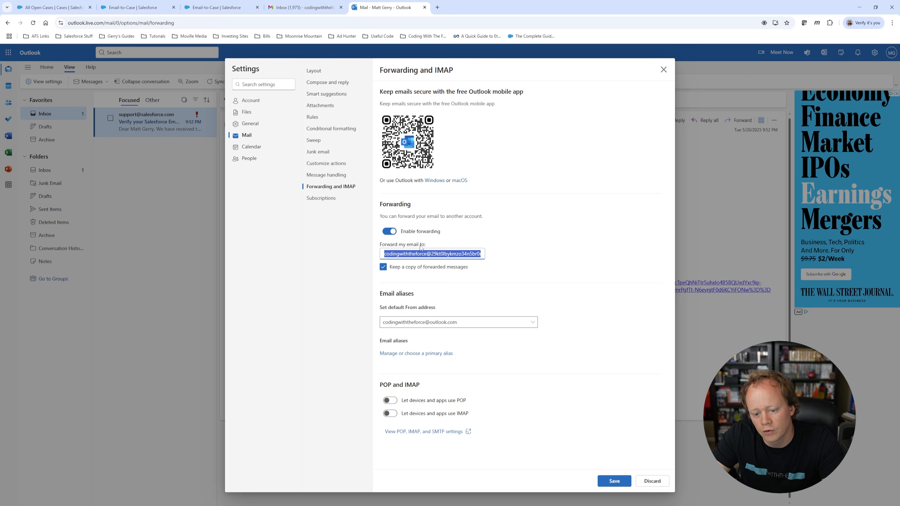
click(503, 256)
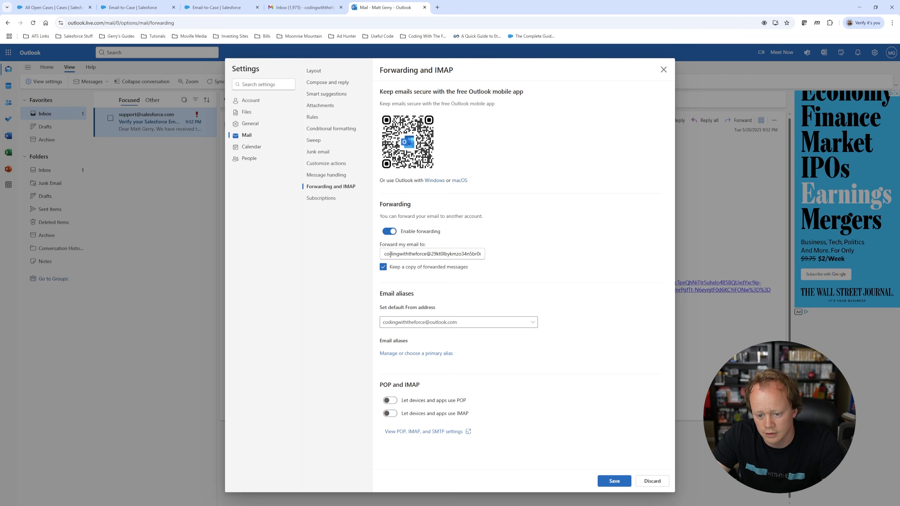
drag(382, 254, 570, 249)
click(570, 248)
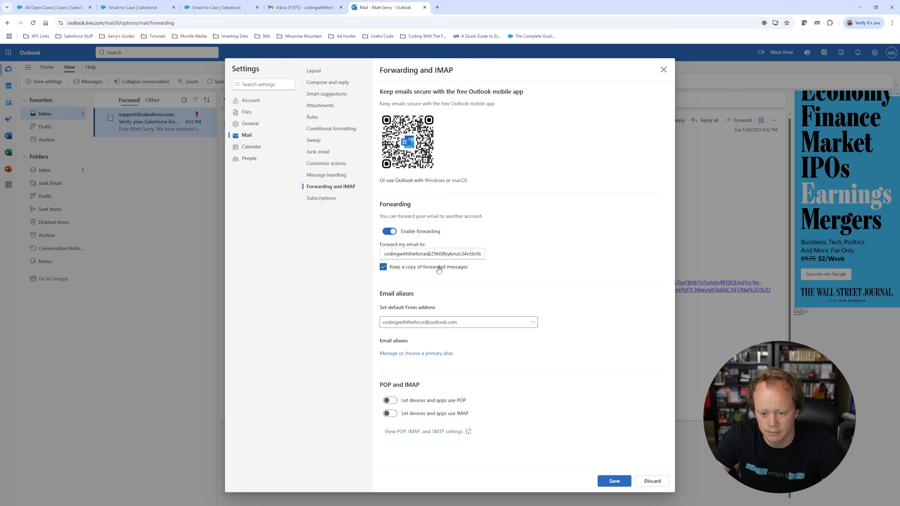
Step: Keep 'Keep a copy of forwarded messages' checked and save the forwarding settings
click(384, 267)
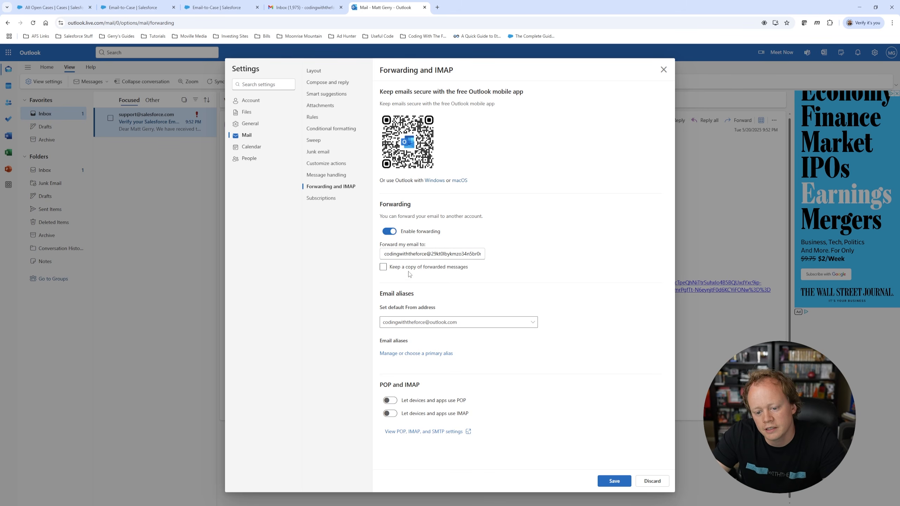
click(384, 268)
click(384, 268)
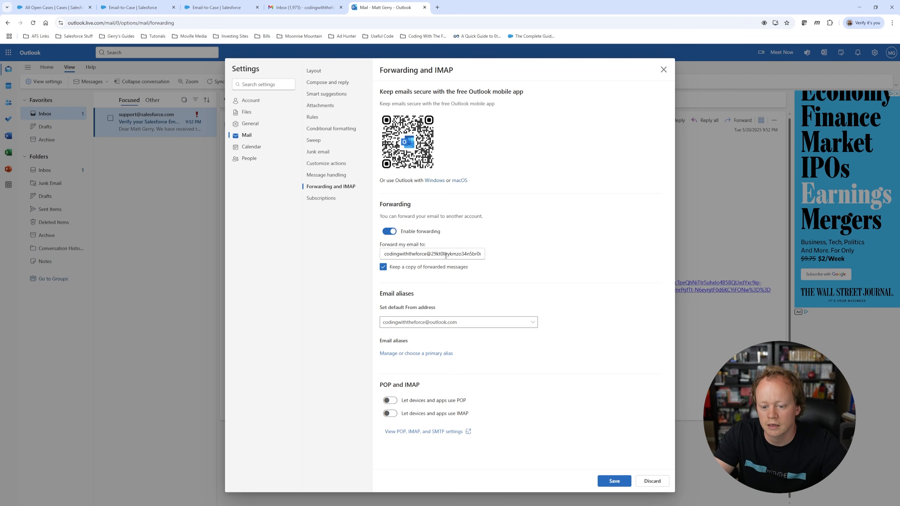
click(609, 486)
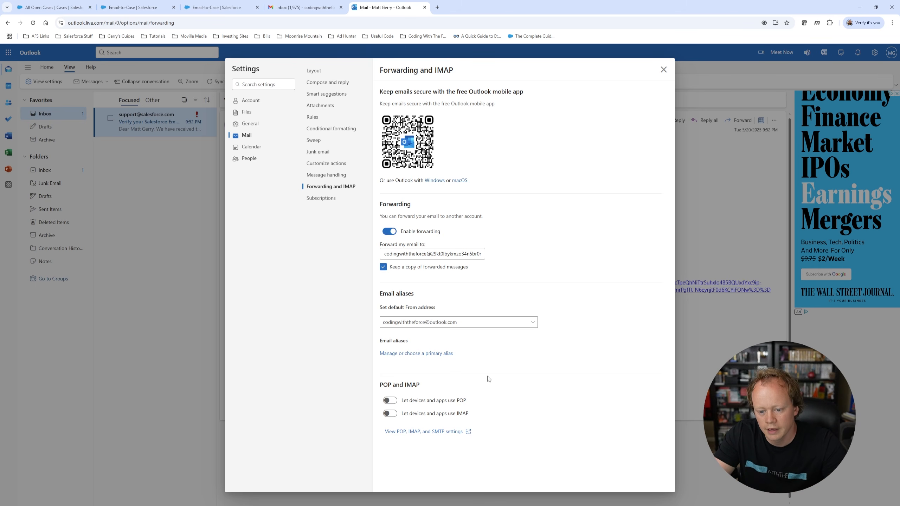
Step: Confirm forwarding was saved, close Settings, and go back to Salesforce's open cases list
click(662, 73)
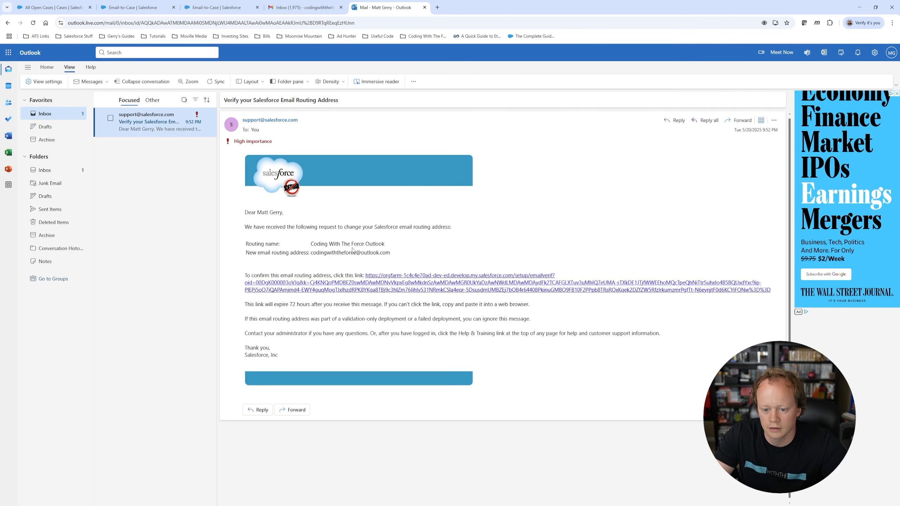
click(48, 82)
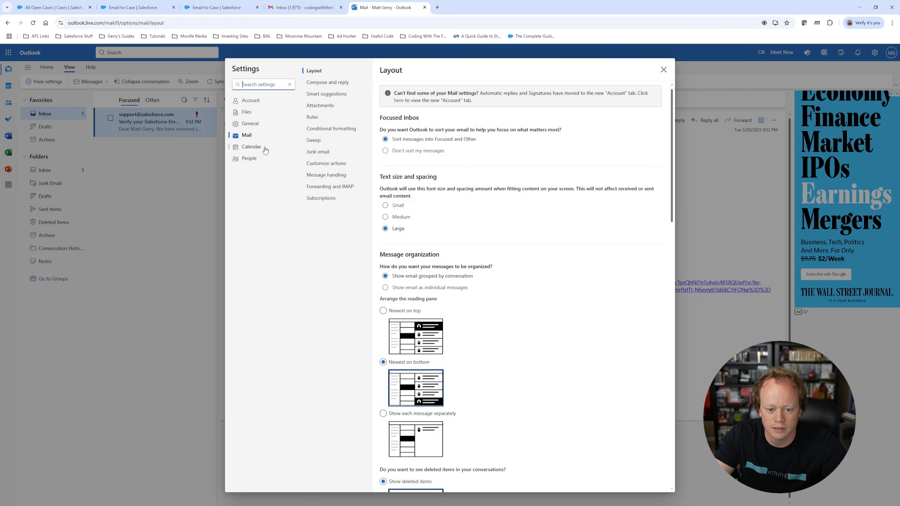
click(326, 186)
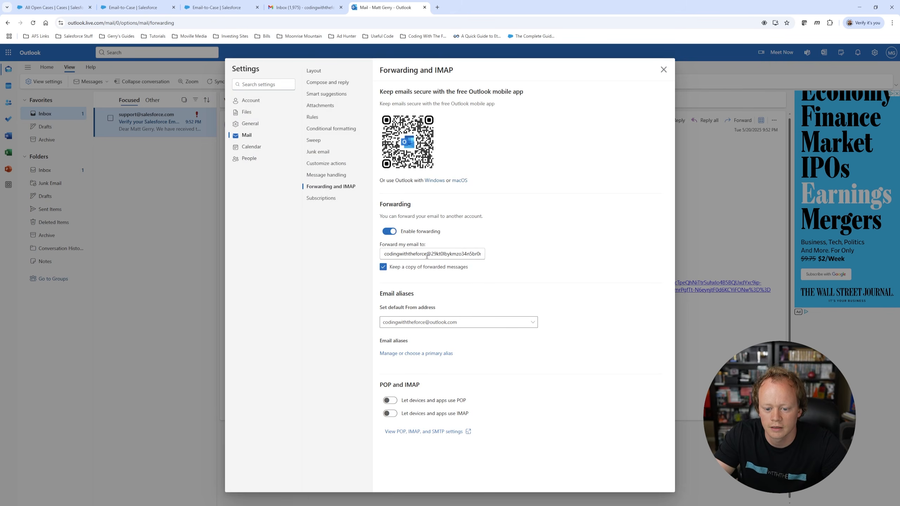
click(663, 70)
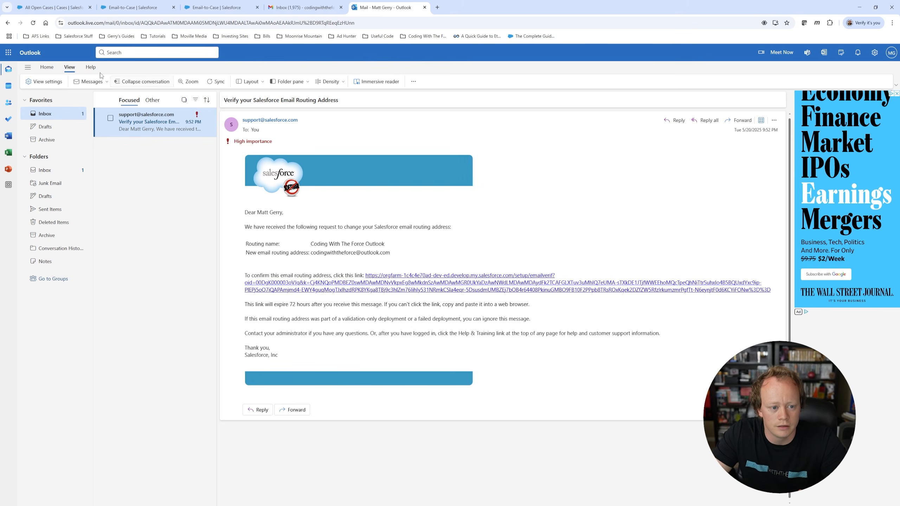
click(51, 9)
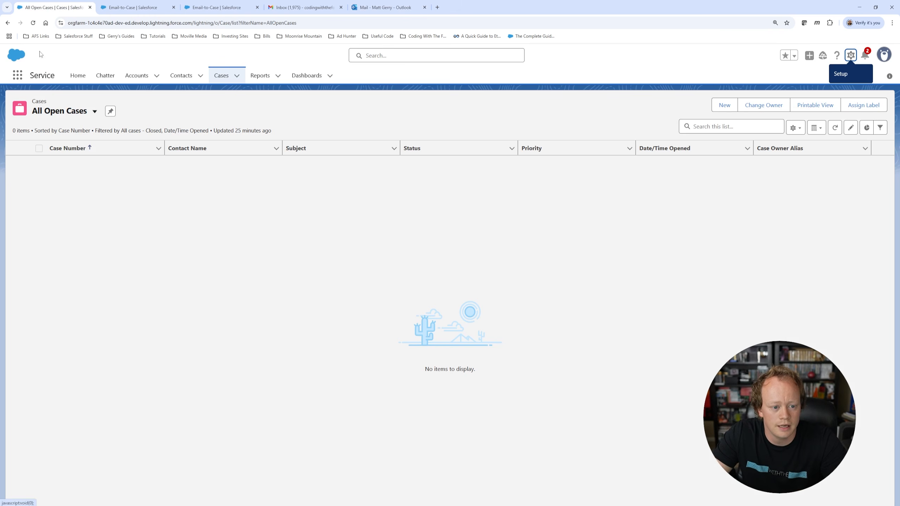
Step: Refresh the still-empty All Open Cases list, then go to the Gmail compose window
click(33, 23)
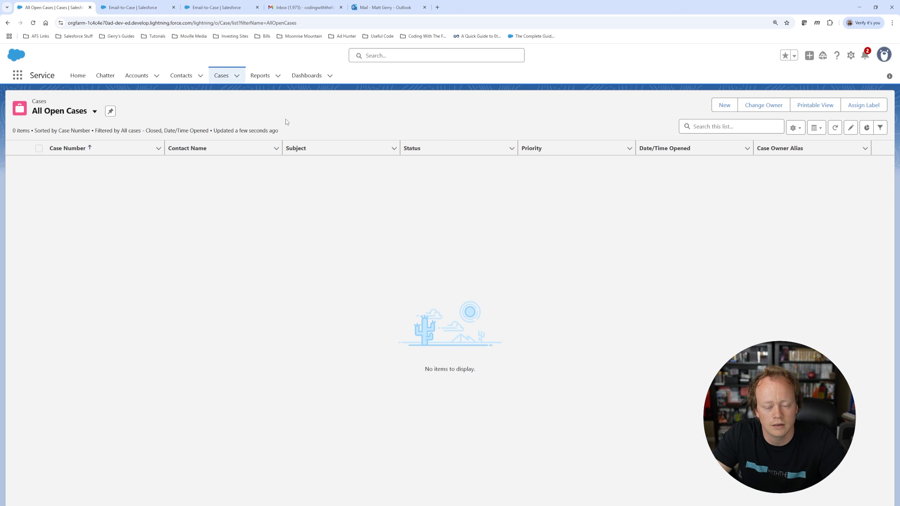
click(304, 7)
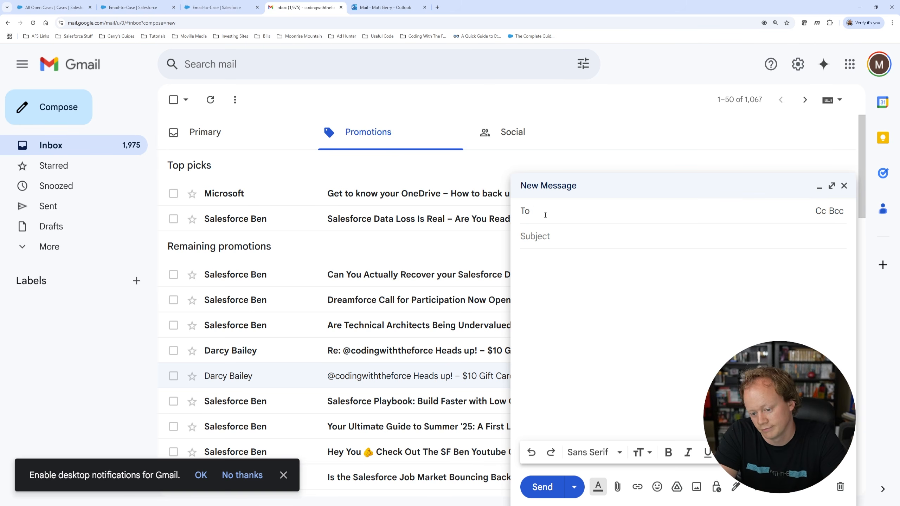
Step: Send the Outlook mailbox a test email titled 'This is a kewl case burruh' with a short body
text(cod)
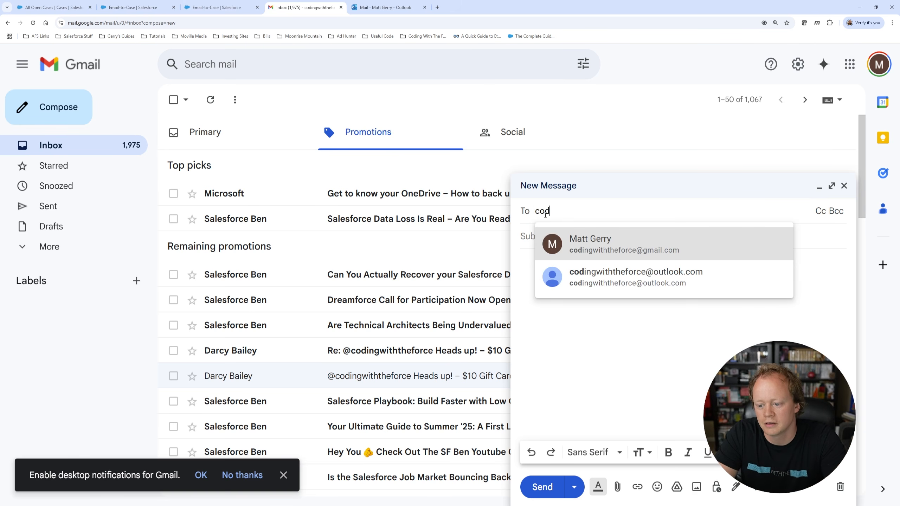
key(Down)
key(Return)
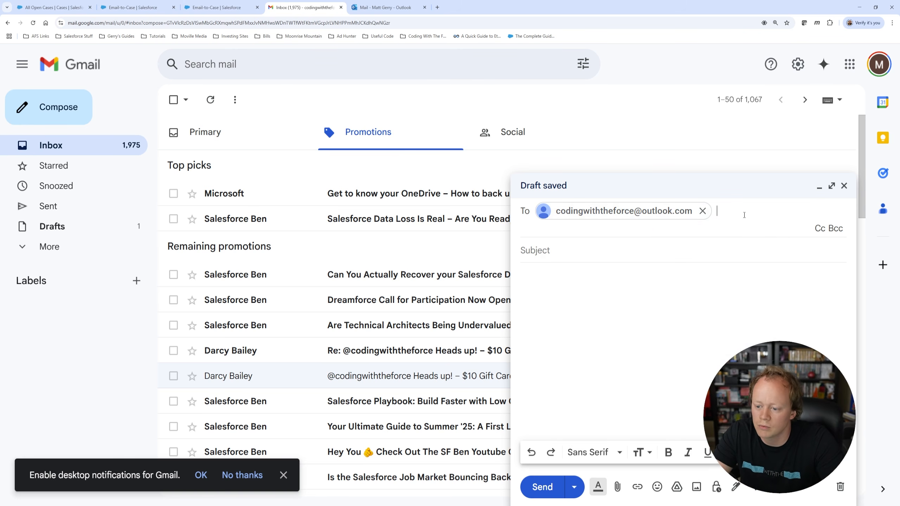
click(572, 252)
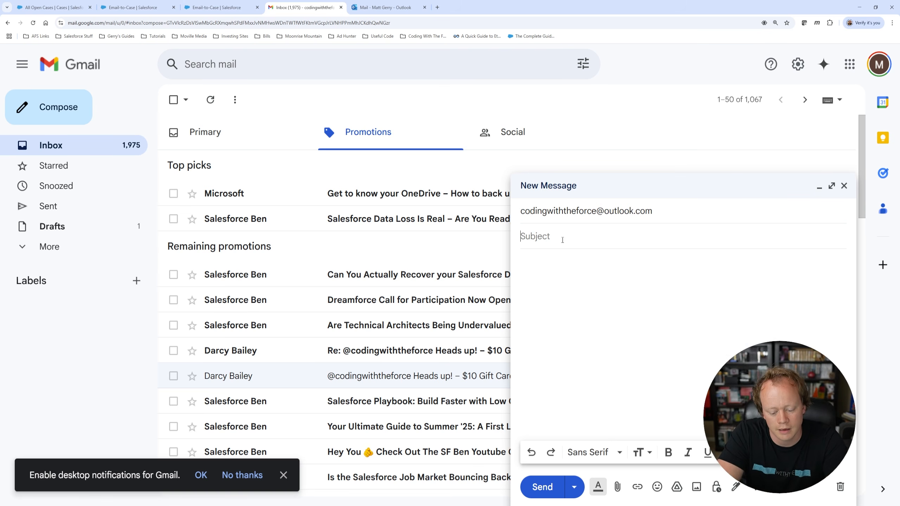
text(Th)
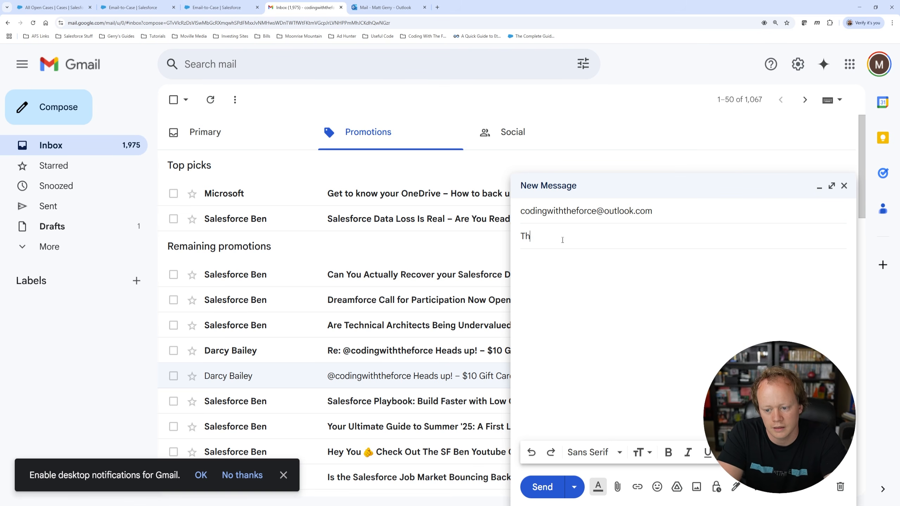
text(is is a kewl )
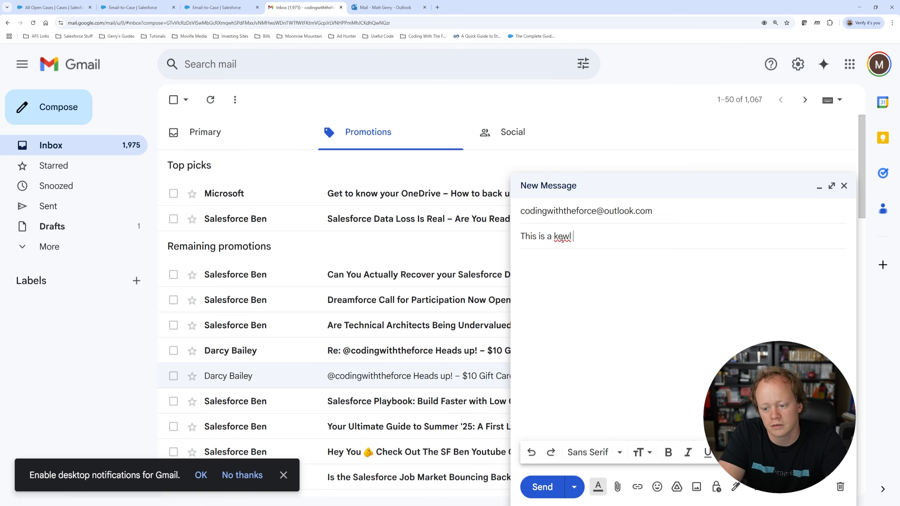
text(case b)
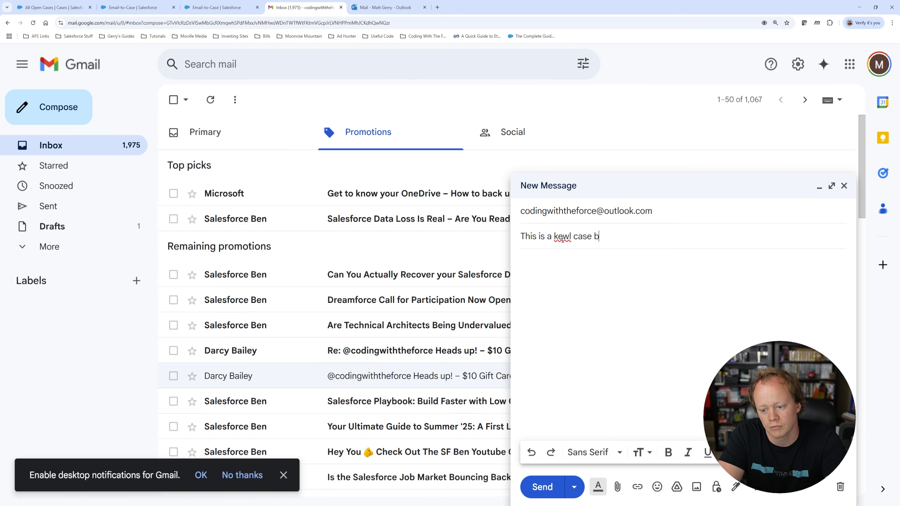
text(ur)
text(ruh)
key(Tab)
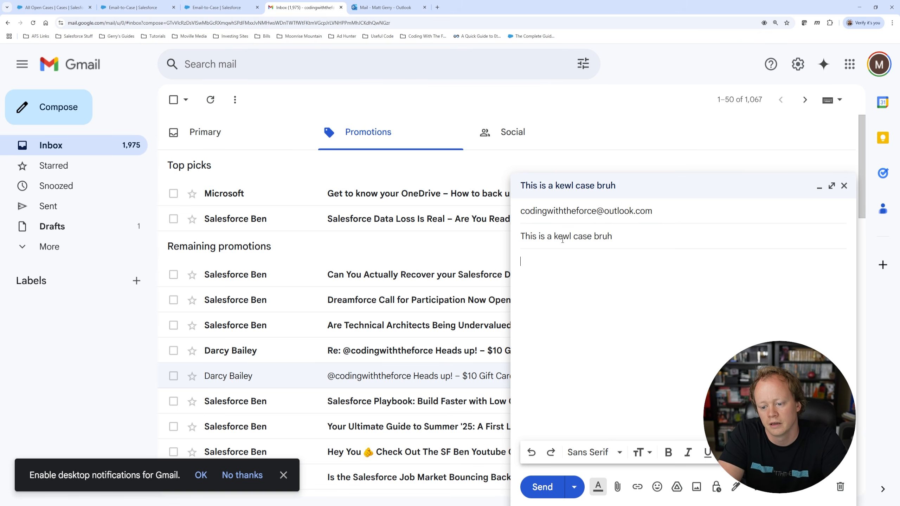
text(Read)
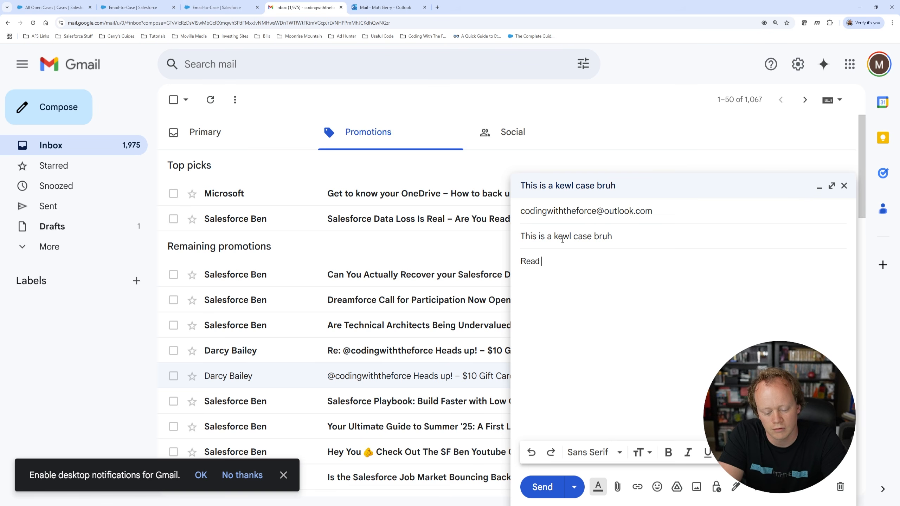
text( me real )
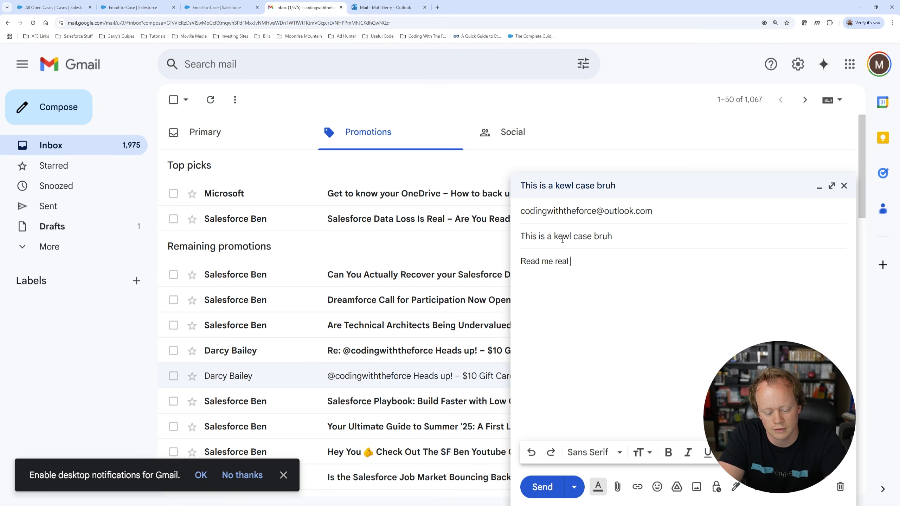
text(gud homie.  )
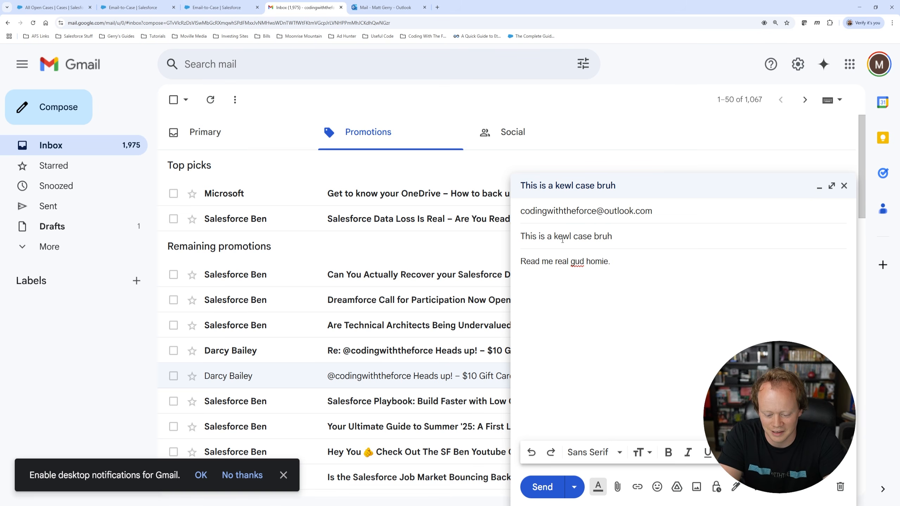
text(-Matt)
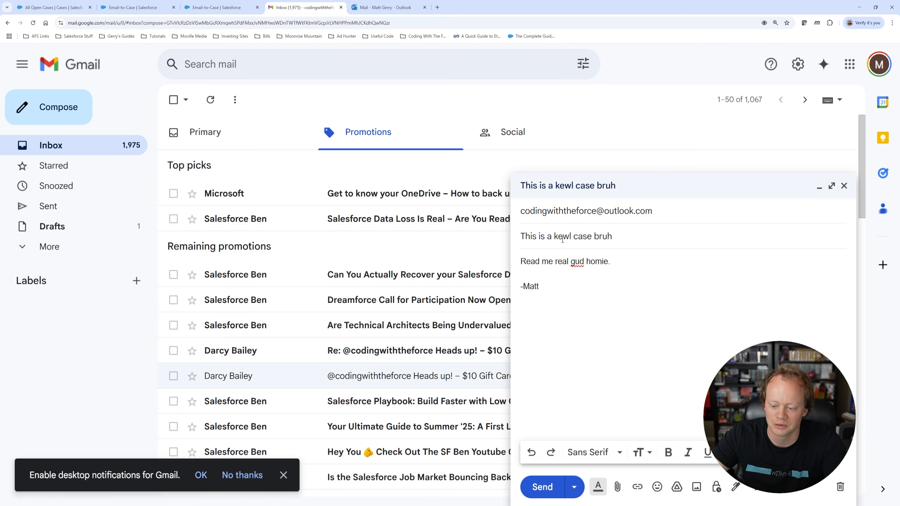
text(y G)
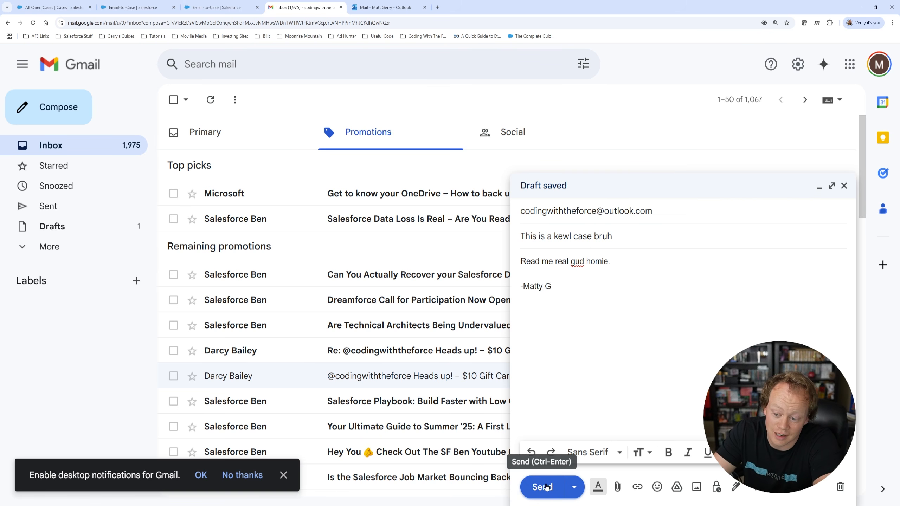
click(547, 486)
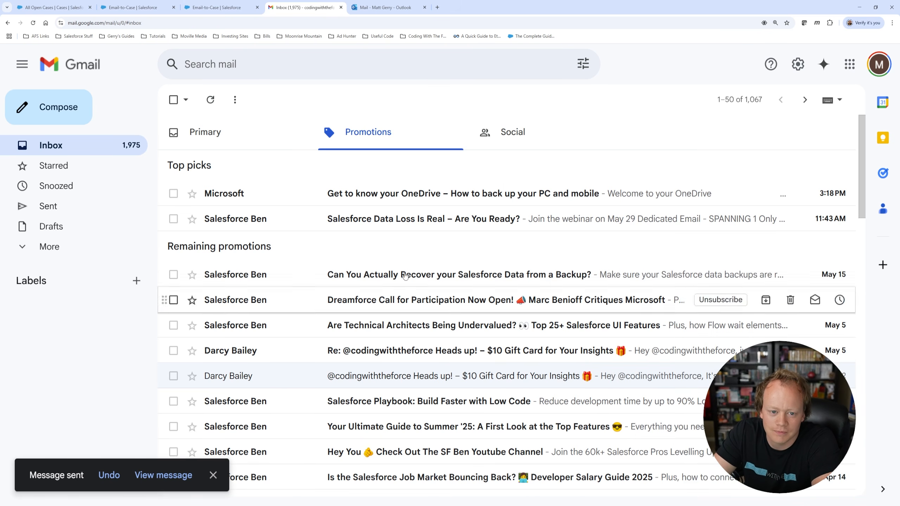
Step: Read the newly arrived test email in the Outlook inbox, then return to Salesforce's still-empty All Open Cases list
click(385, 7)
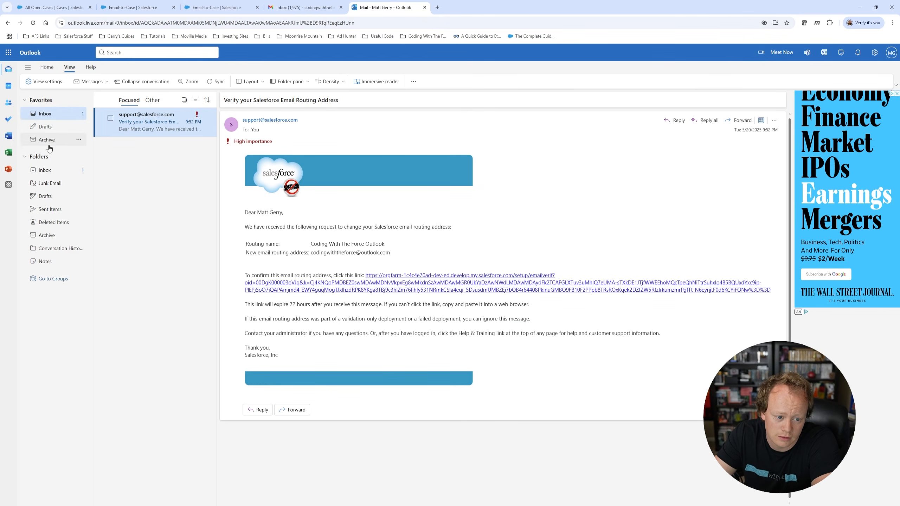
click(53, 126)
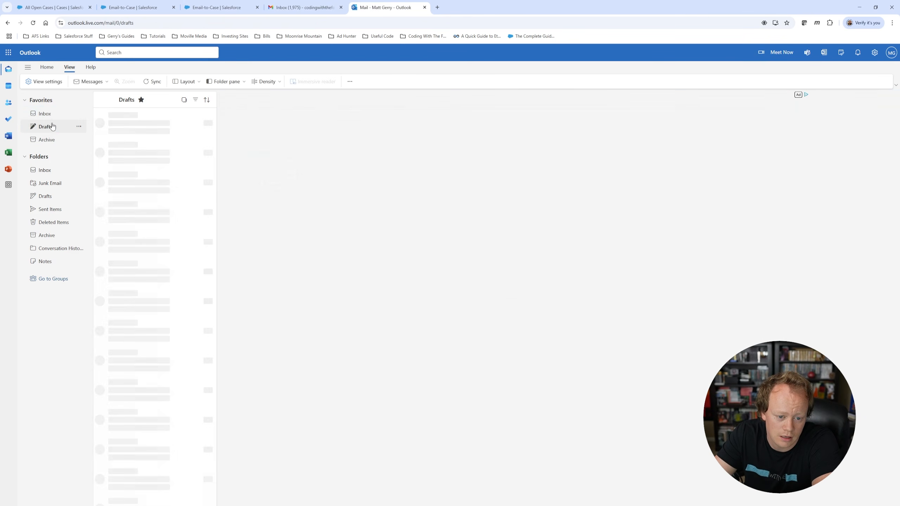
click(46, 114)
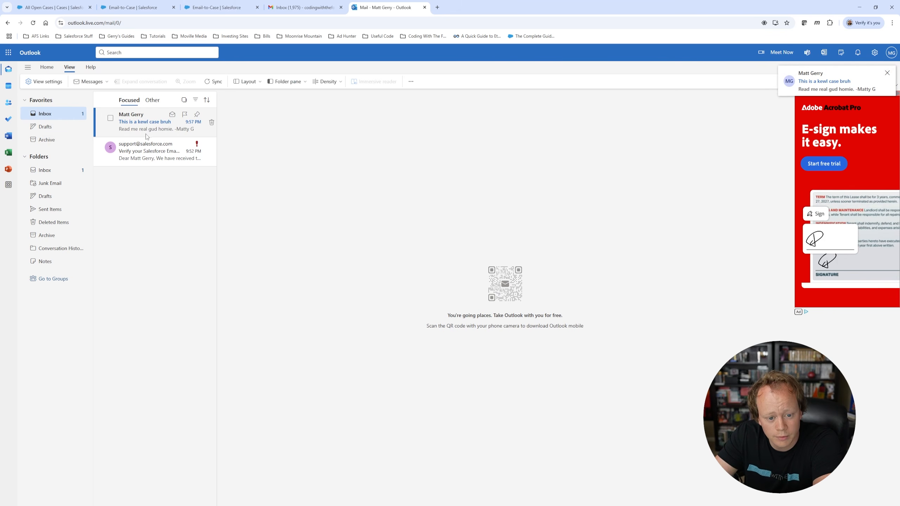
click(145, 125)
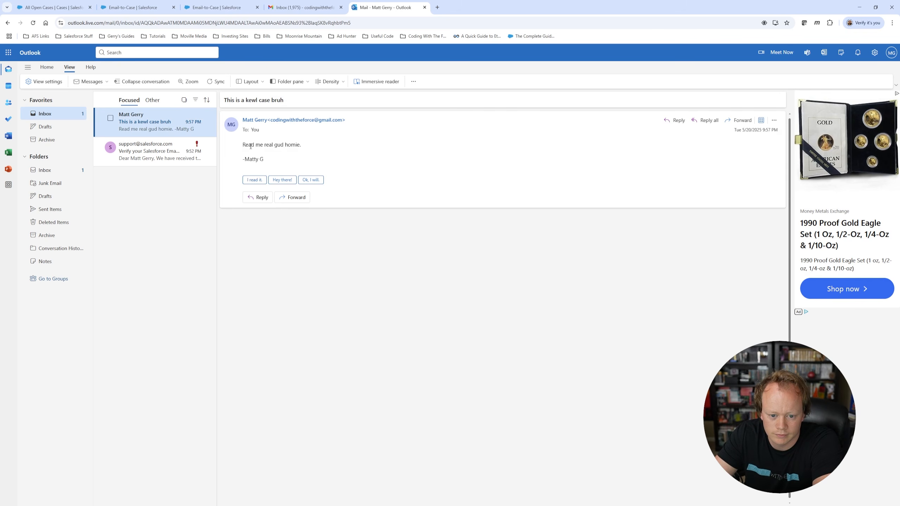
click(48, 8)
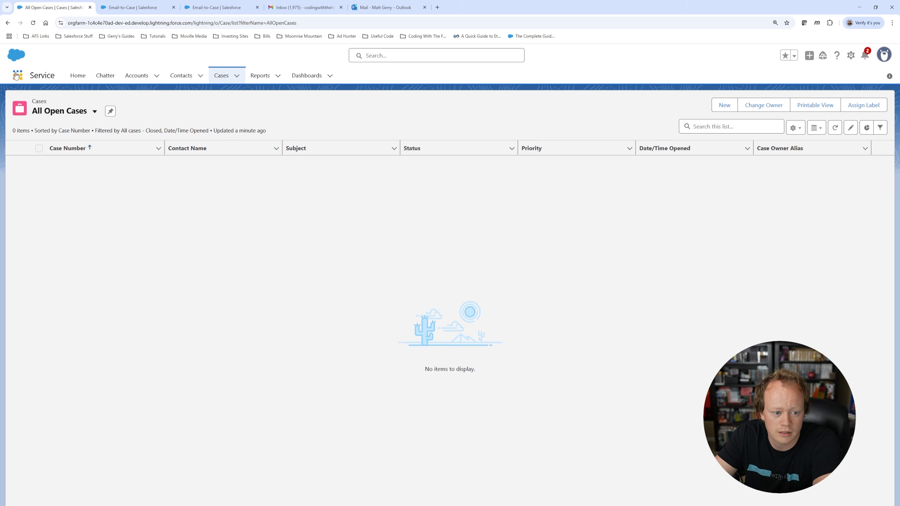
Step: Show the Service app's All Open Cases view, now listing the new case 'This is a kewl case bruh'
click(17, 75)
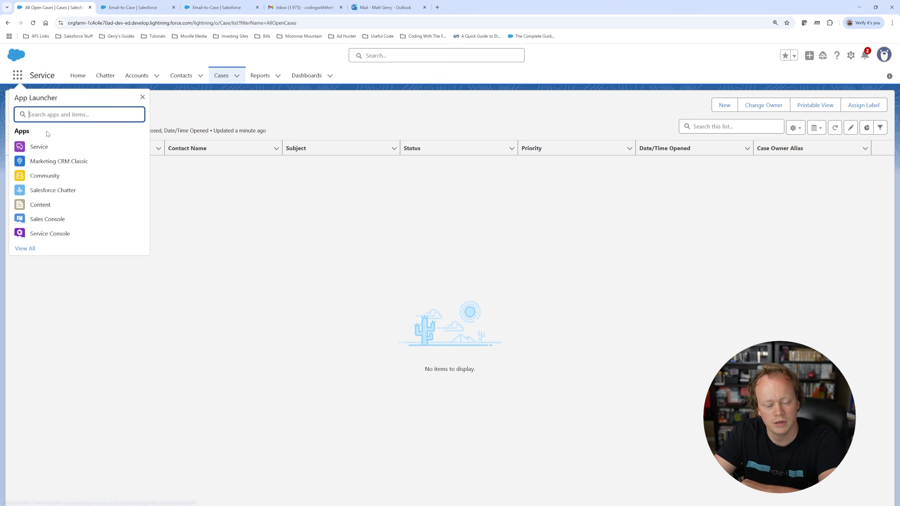
text(service)
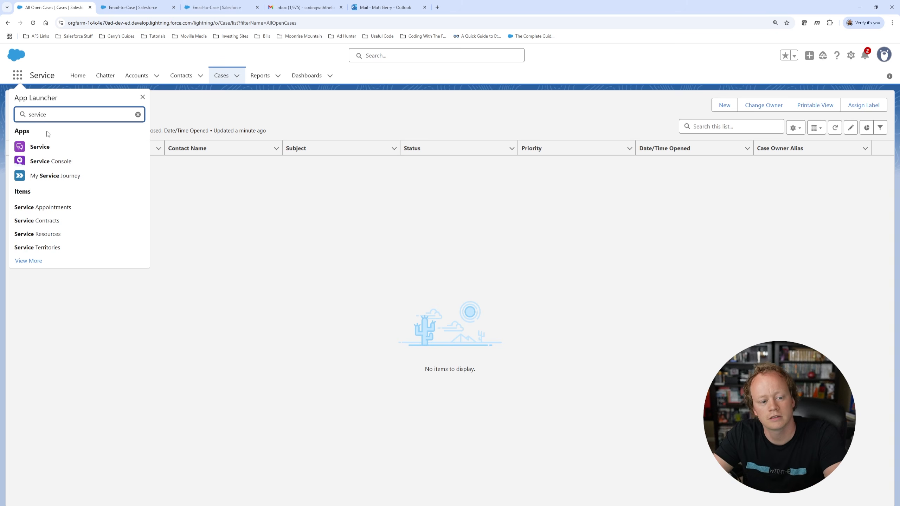
click(110, 151)
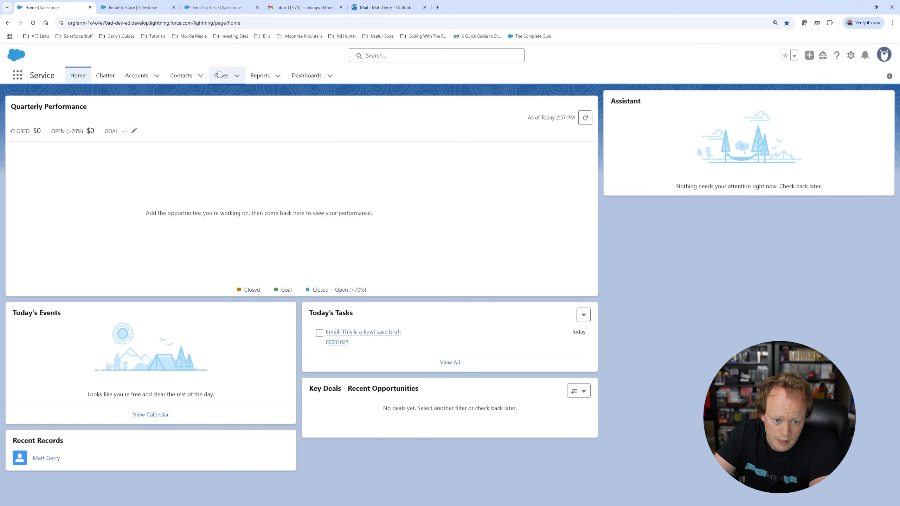
click(218, 73)
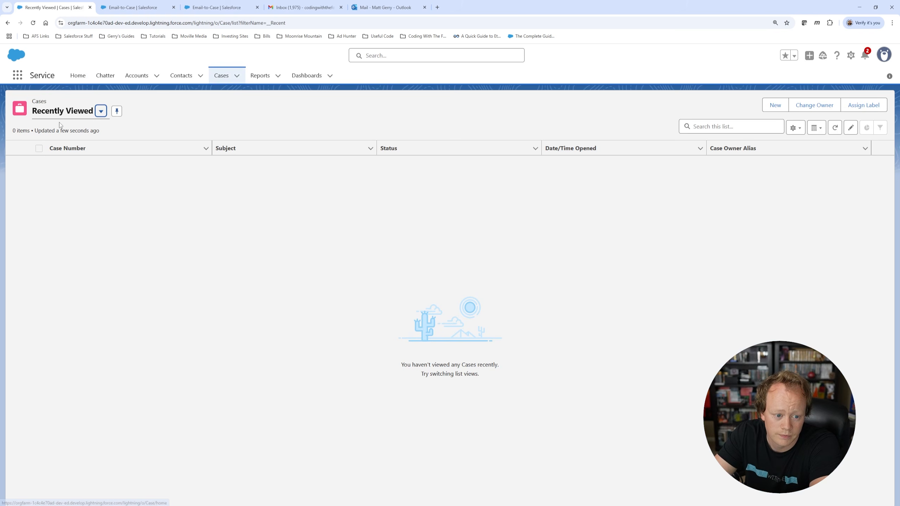
click(61, 113)
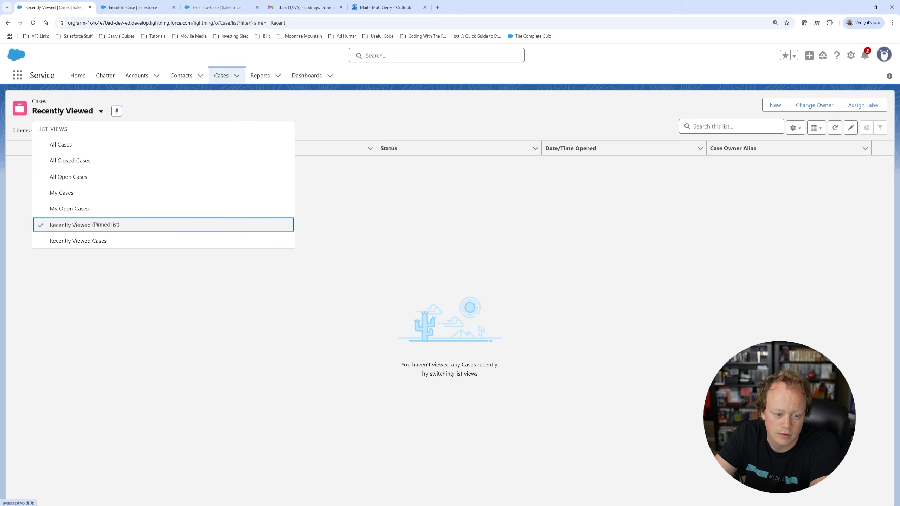
click(67, 178)
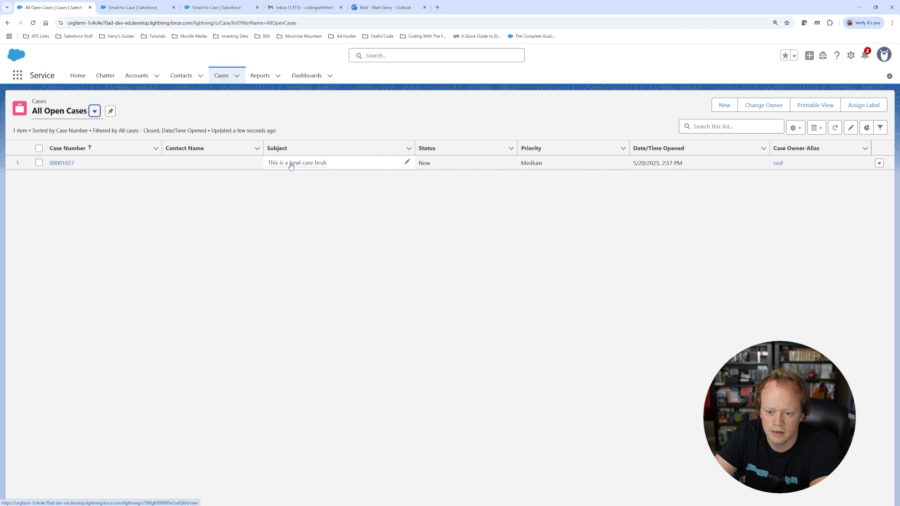
mouse_move(295, 164)
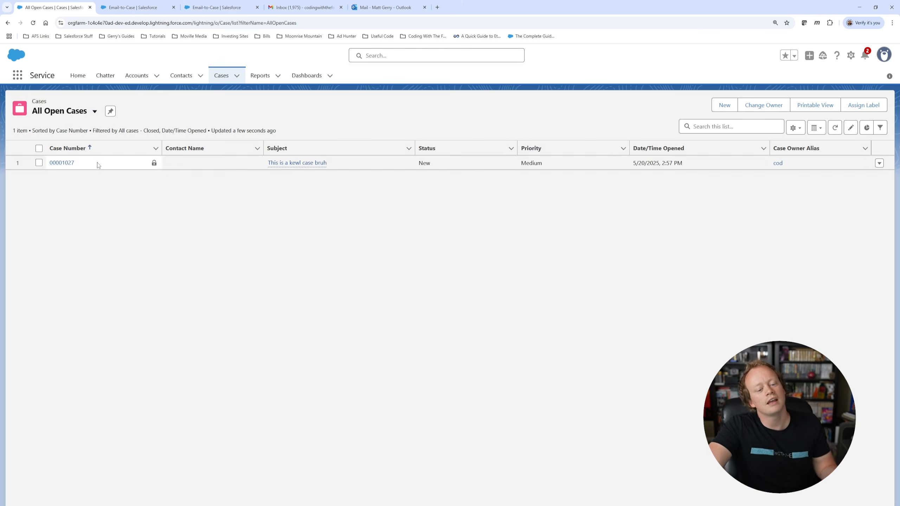
Step: Open case 00001027 and begin an email reply titled 'RE: This is a kewl case bruh'
click(69, 163)
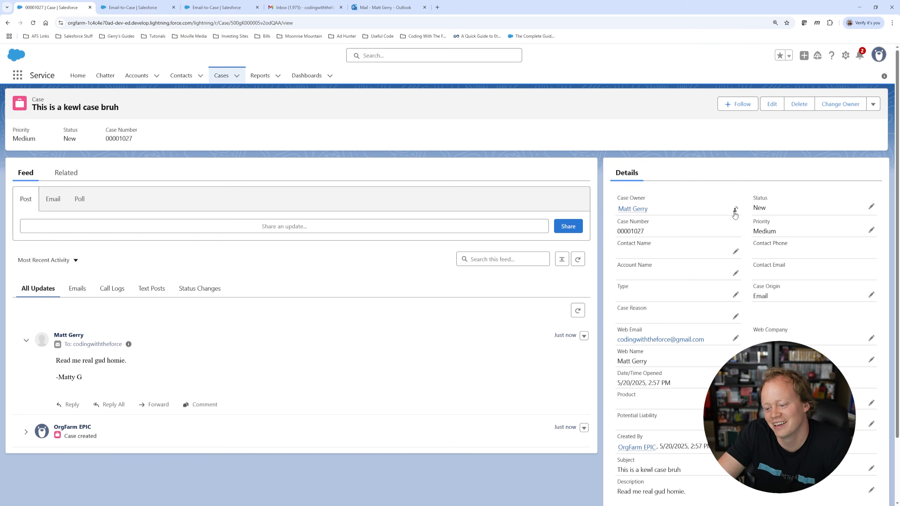
scroll(735, 213, down, 1)
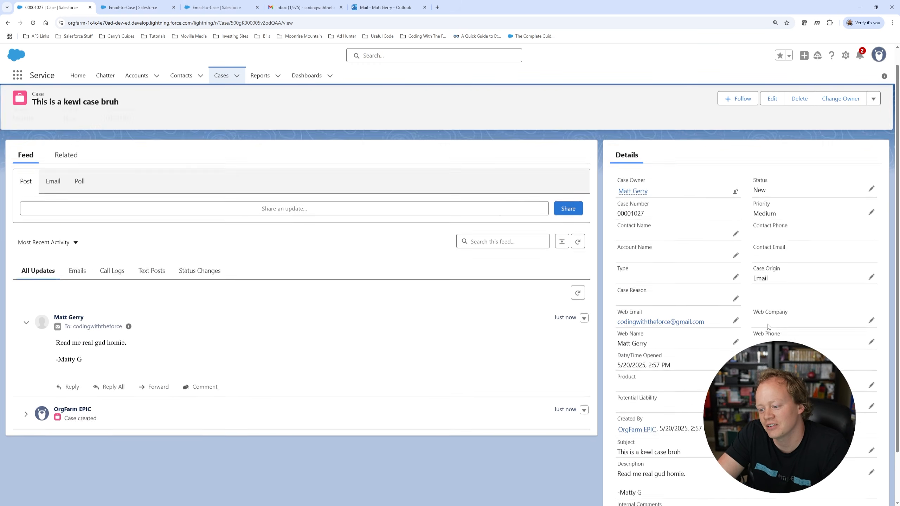
scroll(767, 326, up, 1)
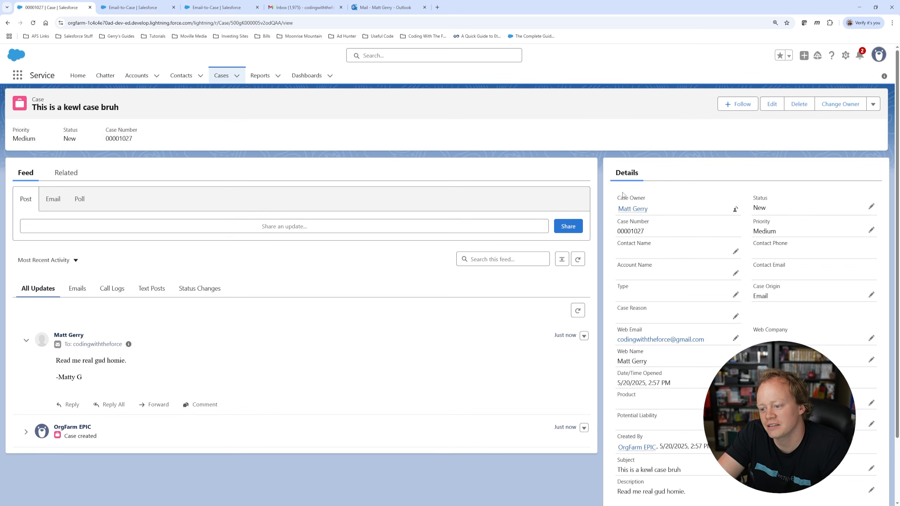
click(52, 201)
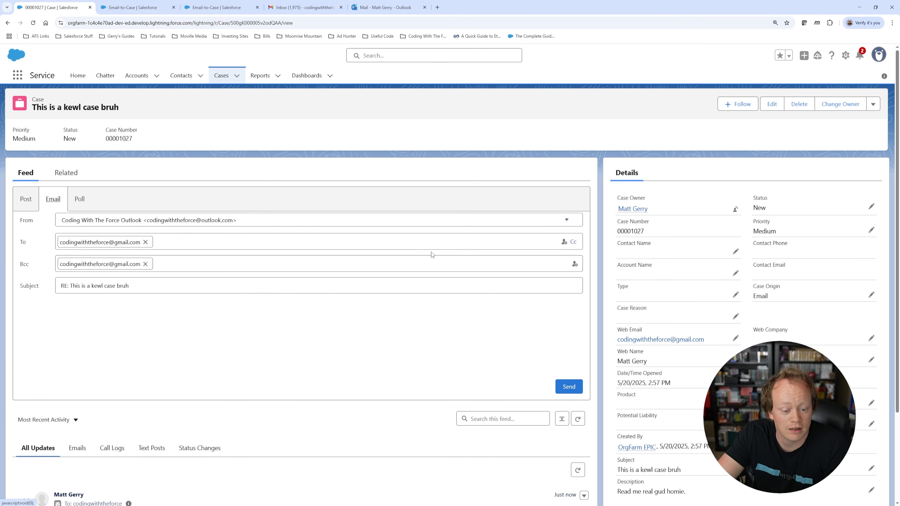